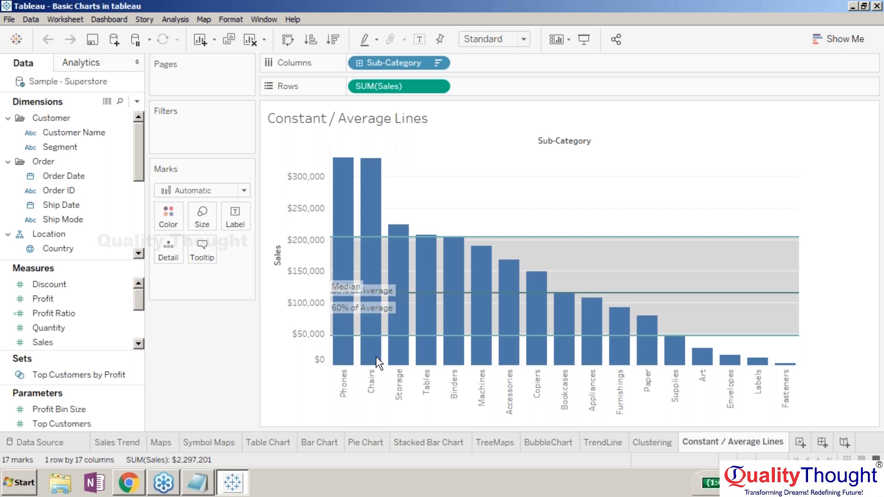
click(797, 445)
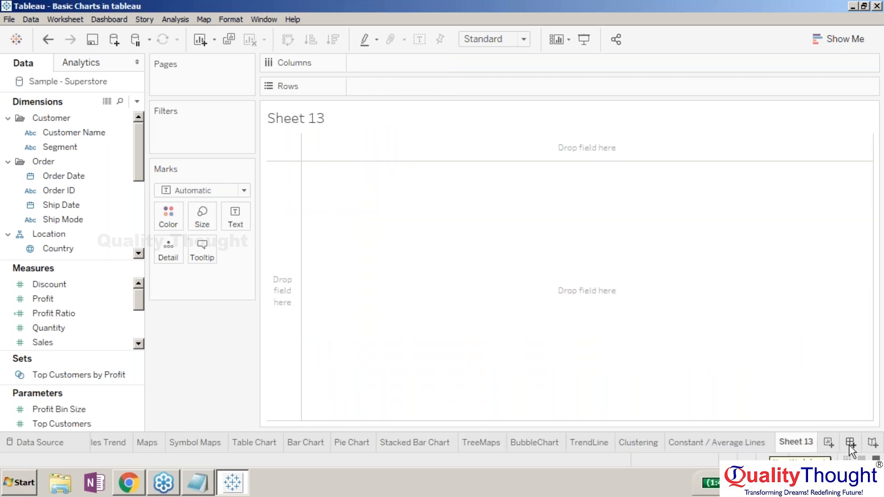
right_click(805, 446)
click(811, 302)
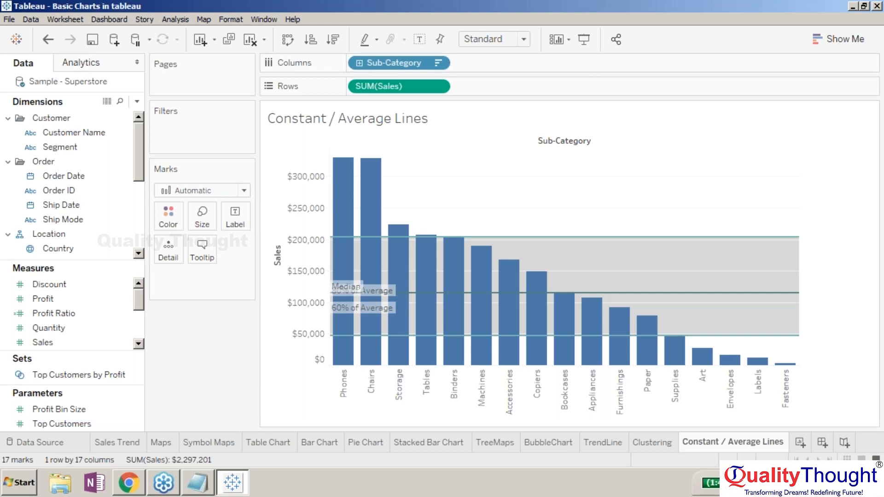
click(41, 39)
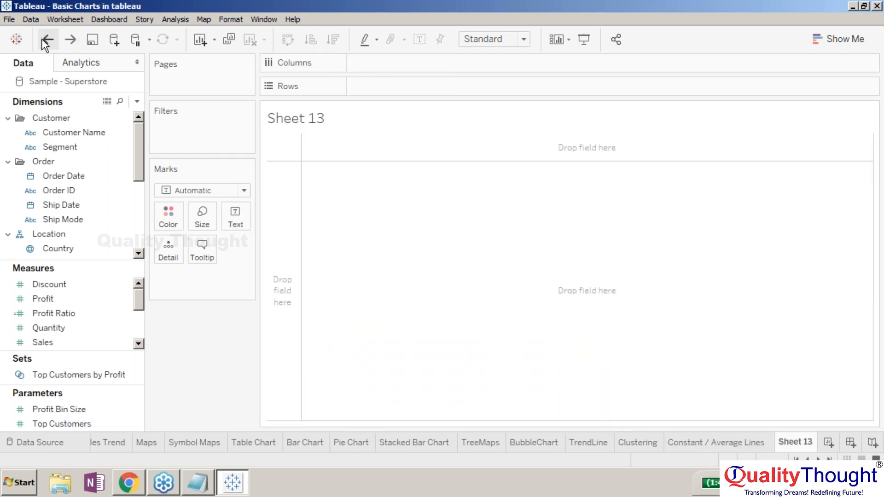
click(41, 39)
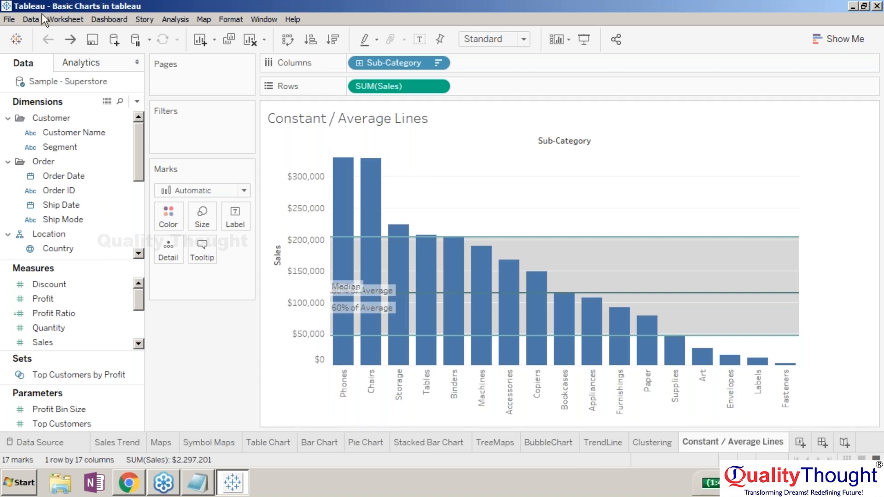
Close the Basic Charts in tableau workbook.
click(15, 17)
click(24, 33)
click(240, 483)
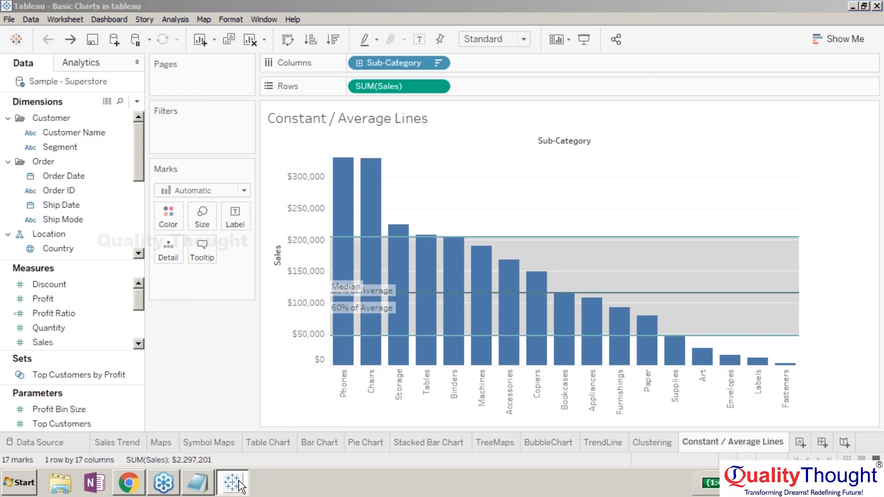
right_click(240, 483)
click(189, 452)
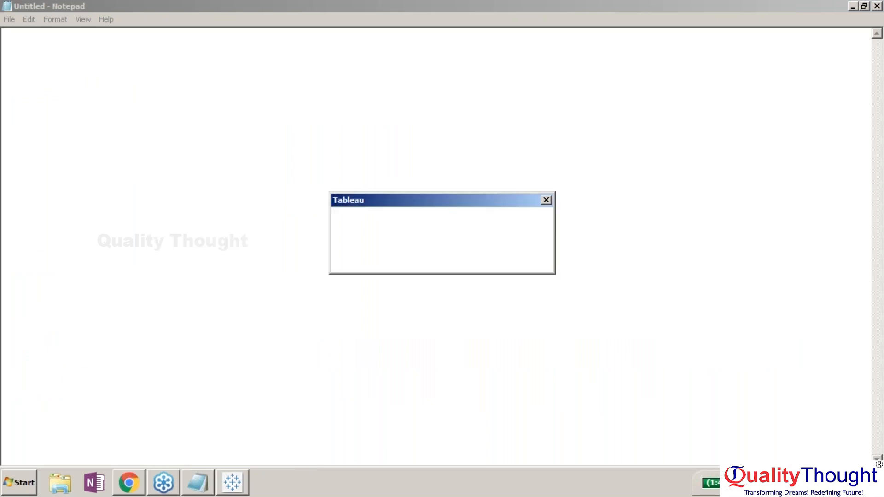
click(461, 259)
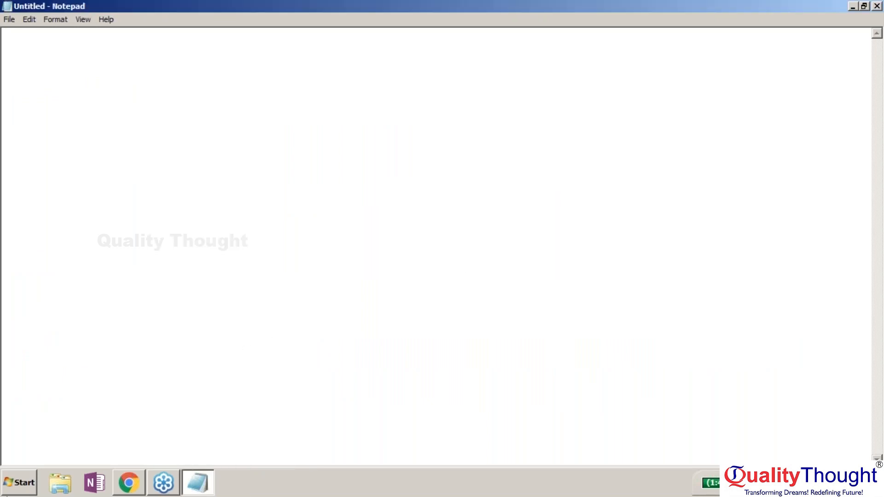
Start Tableau 2018.3 again and switch to its empty workbook.
key(super)
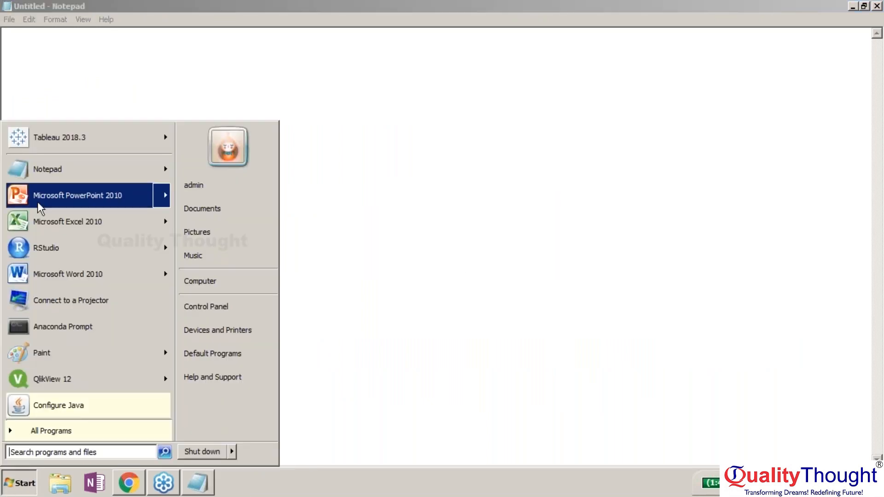
mouse_move(58, 134)
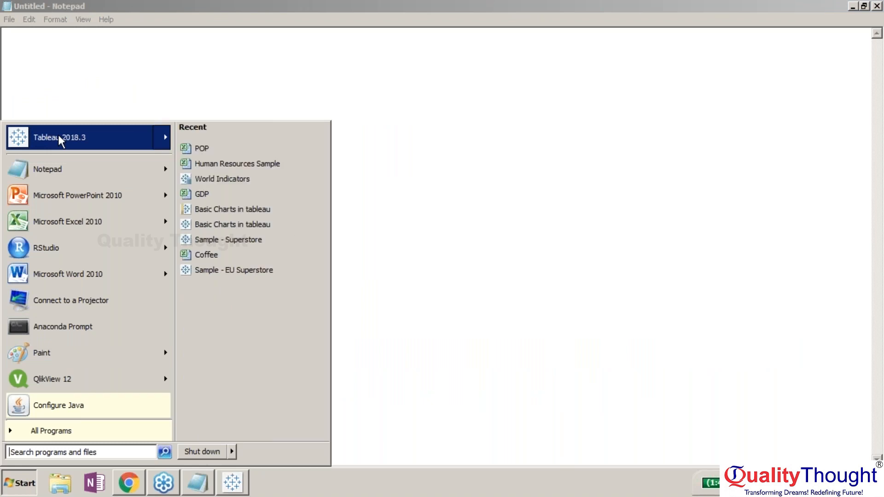
click(131, 75)
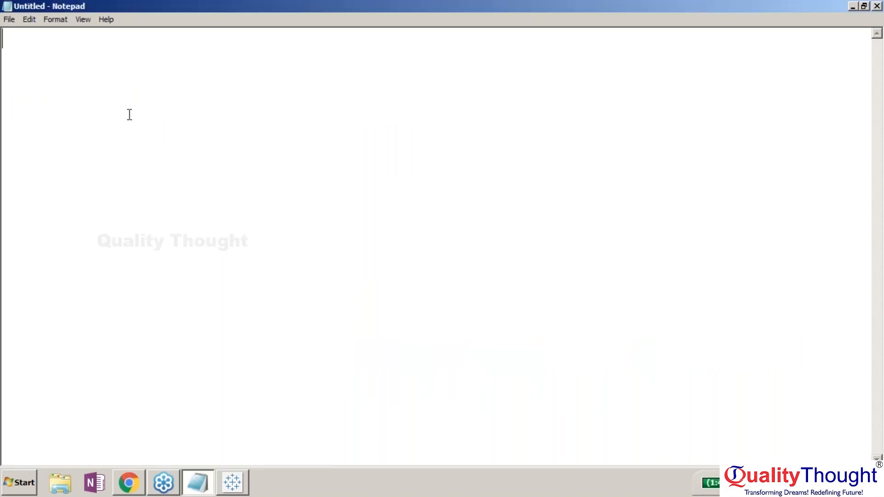
click(245, 485)
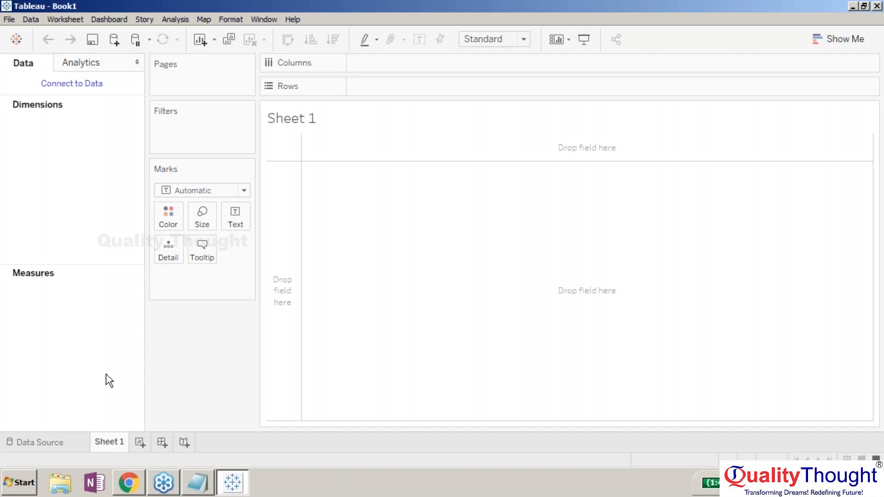
Connect the new workbook to the saved data source Sample - Superstore.
click(63, 84)
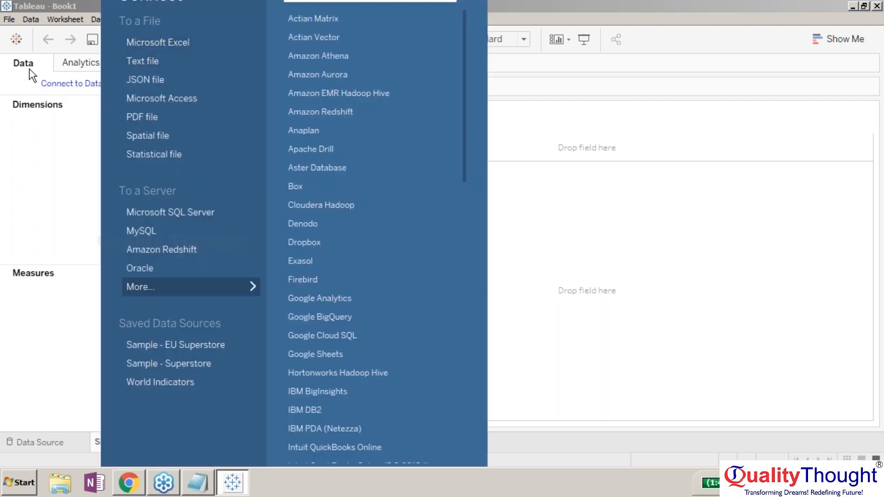
click(13, 33)
click(14, 35)
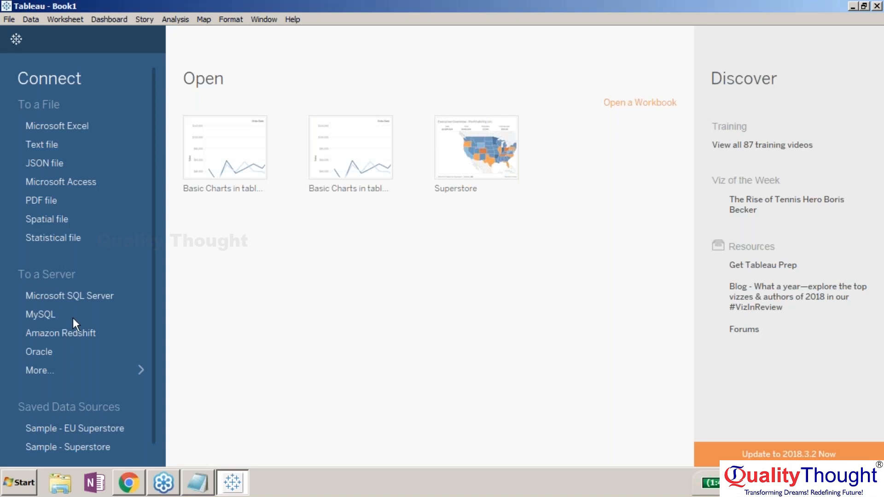
click(90, 446)
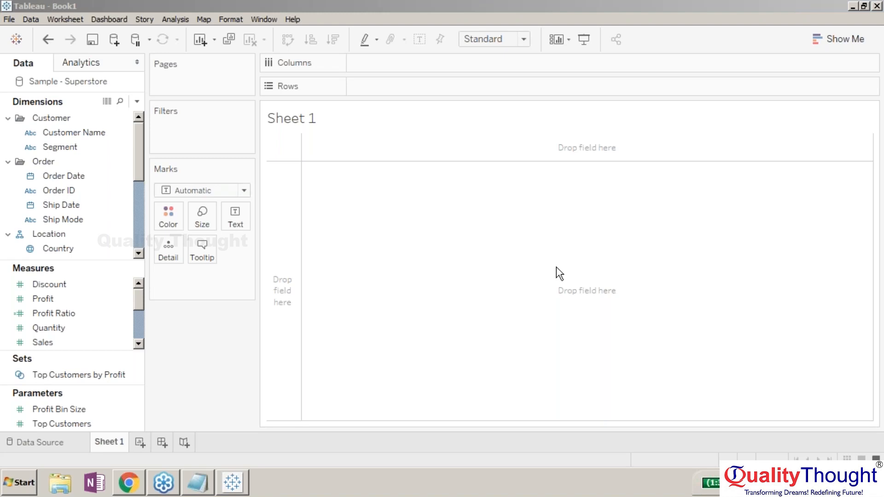
click(123, 145)
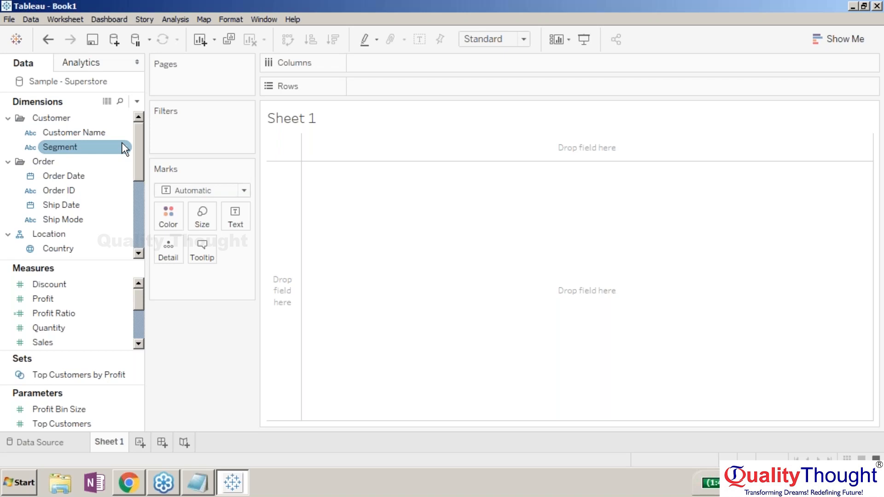
Rename the worksheet as Motion Chart.
right_click(106, 433)
click(180, 283)
text(Motion Chart)
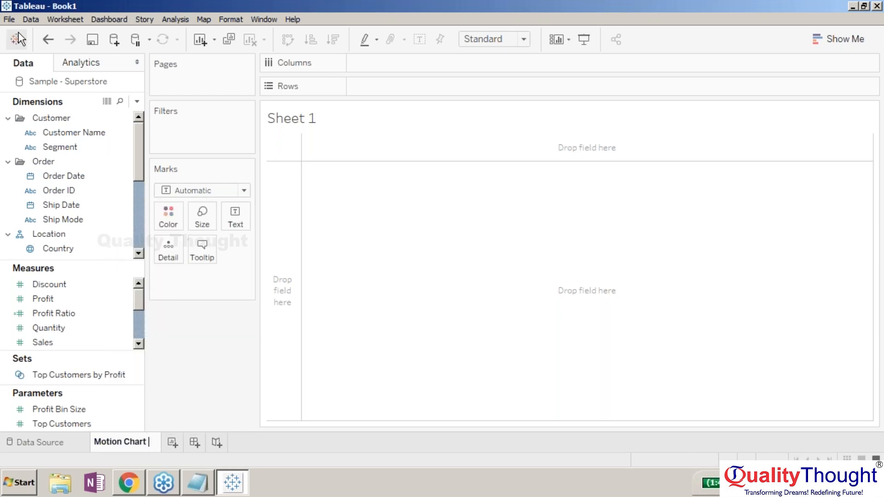
click(349, 217)
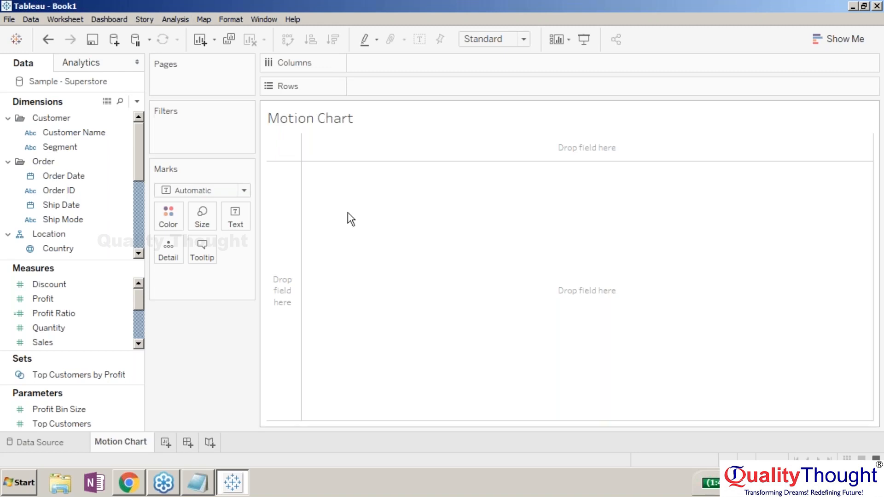
Save the workbook under the file name Advanced Charting.
key(ctrl+s)
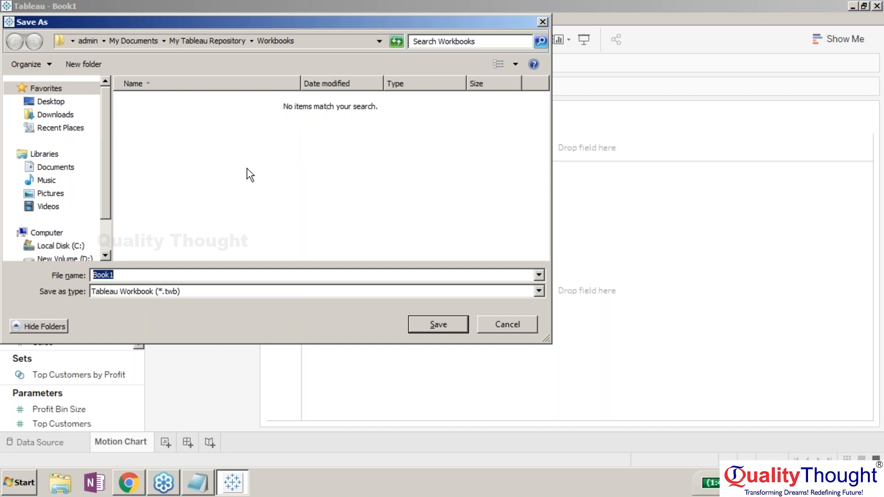
text(Advanced Charting)
key(Return)
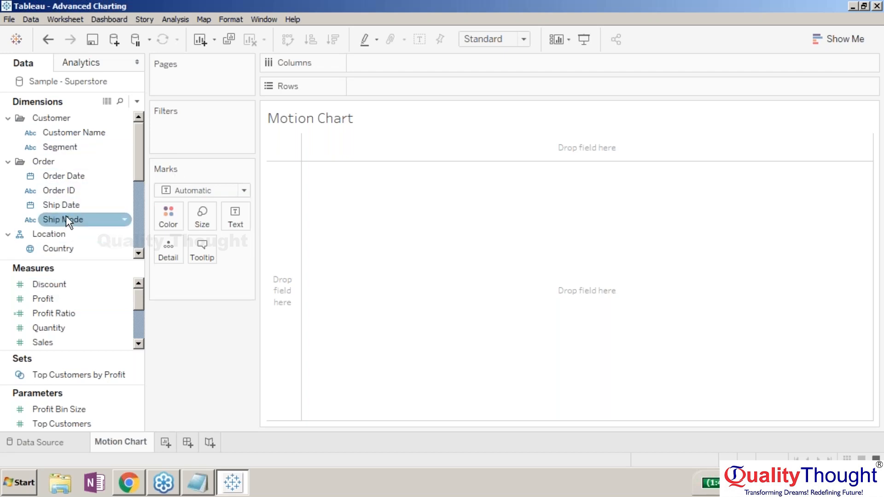
Build a line chart with Order Date on Columns and Sales and Profit on Rows.
drag(76, 183, 391, 91)
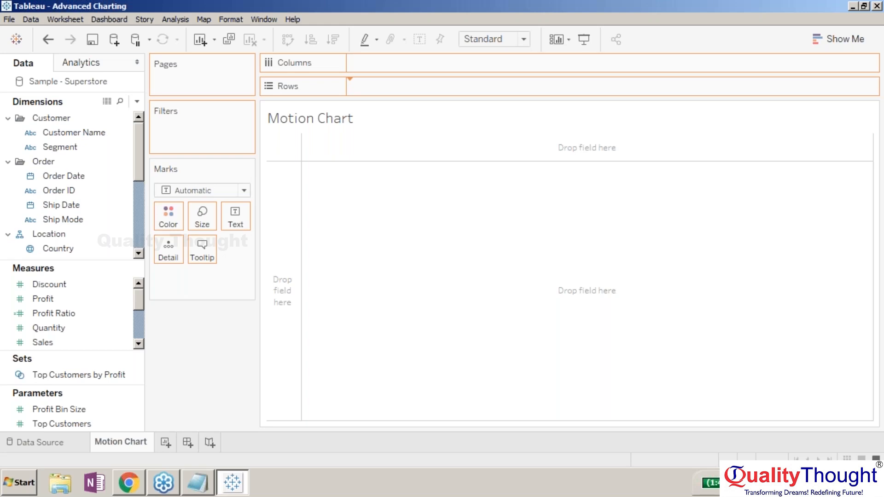
drag(384, 89, 381, 65)
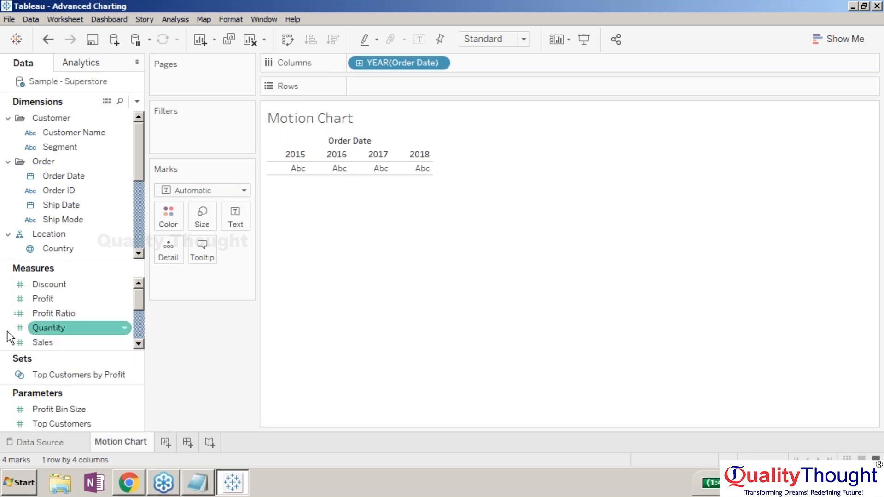
mouse_move(53, 341)
mouse_down()
mouse_move(188, 304)
mouse_move(354, 86)
mouse_move(368, 89)
mouse_up()
mouse_move(52, 298)
mouse_down()
mouse_move(112, 292)
mouse_move(462, 87)
mouse_up()
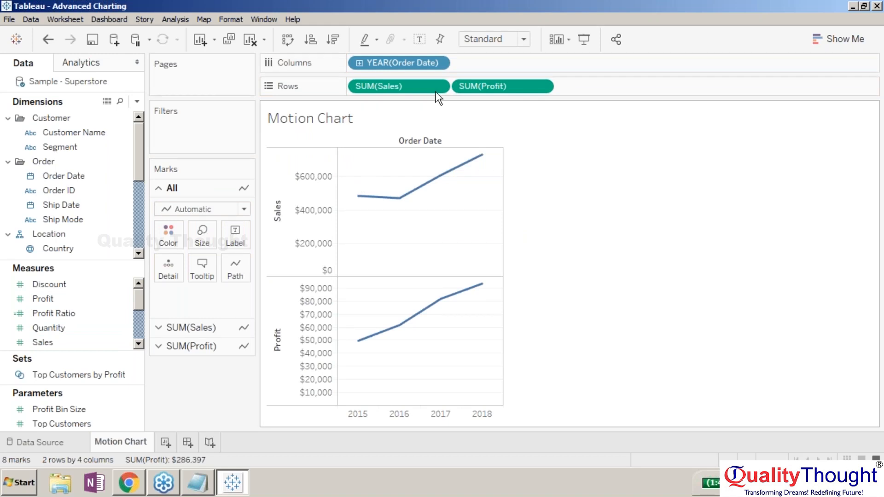
Combine Sales and Profit on a dual axis and change Order Date to continuous month (month and year).
click(541, 86)
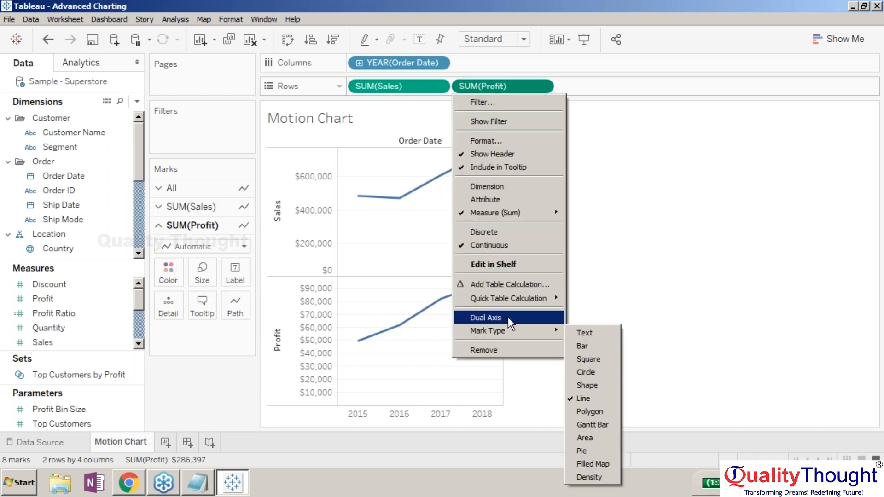
click(507, 316)
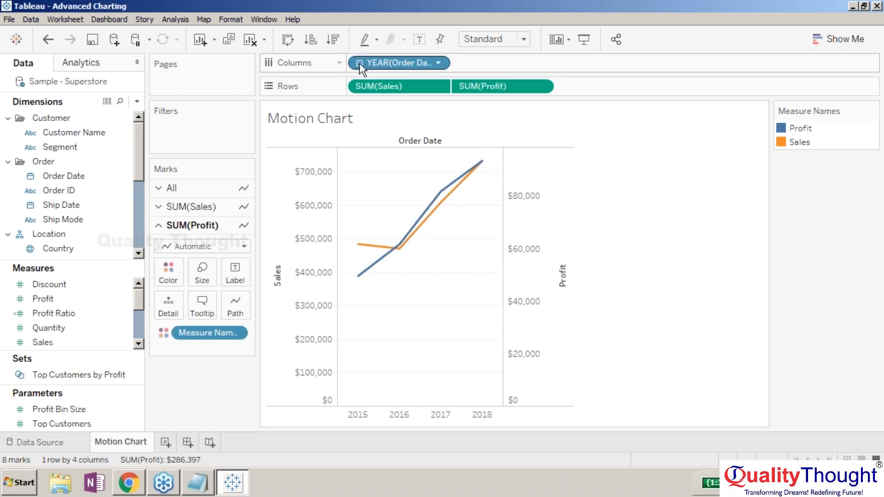
click(439, 62)
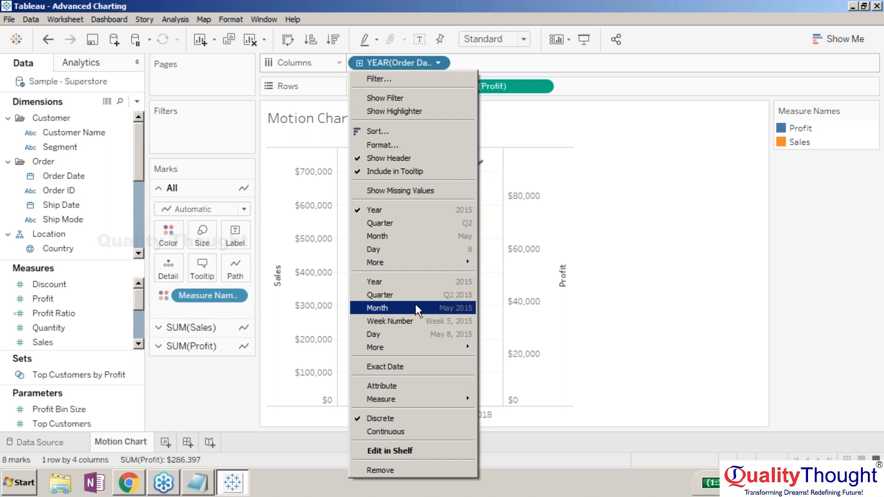
click(416, 307)
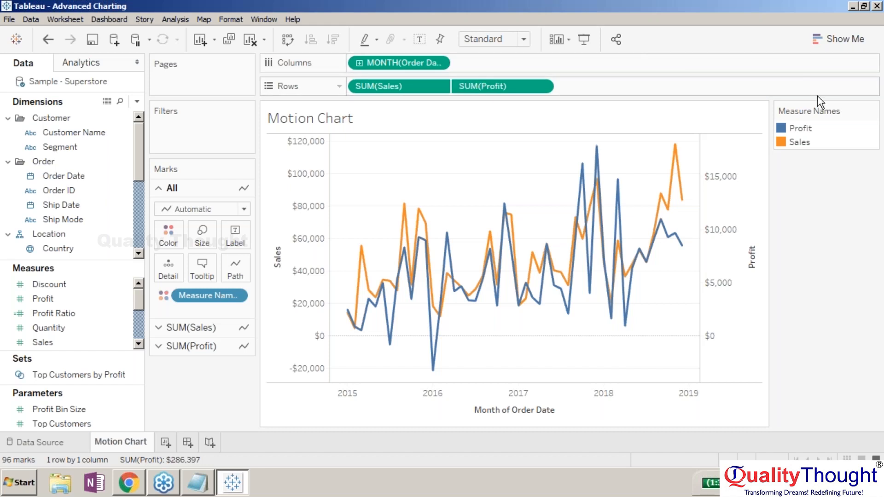
Move the Measure Names color legend below the Marks card.
drag(822, 105, 186, 372)
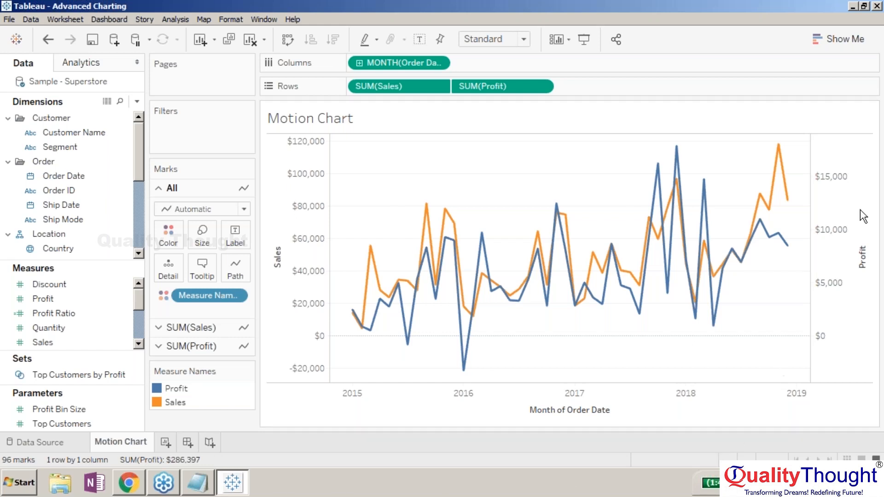
click(874, 231)
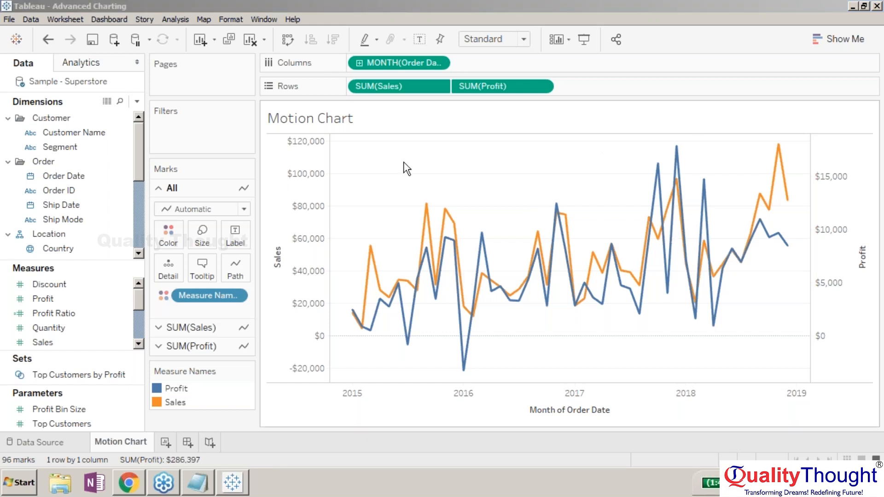
Filter the chart by years of Order Date, keeping only 2017 and 2018.
click(84, 175)
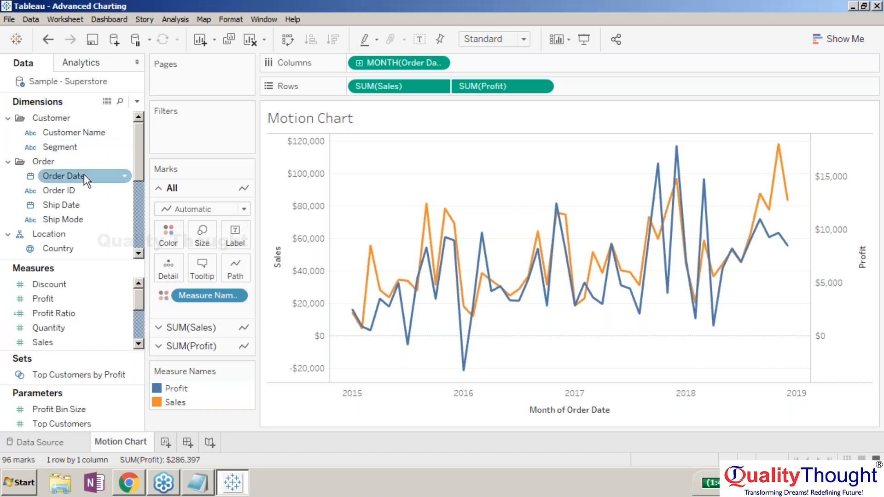
drag(84, 174, 184, 125)
click(370, 168)
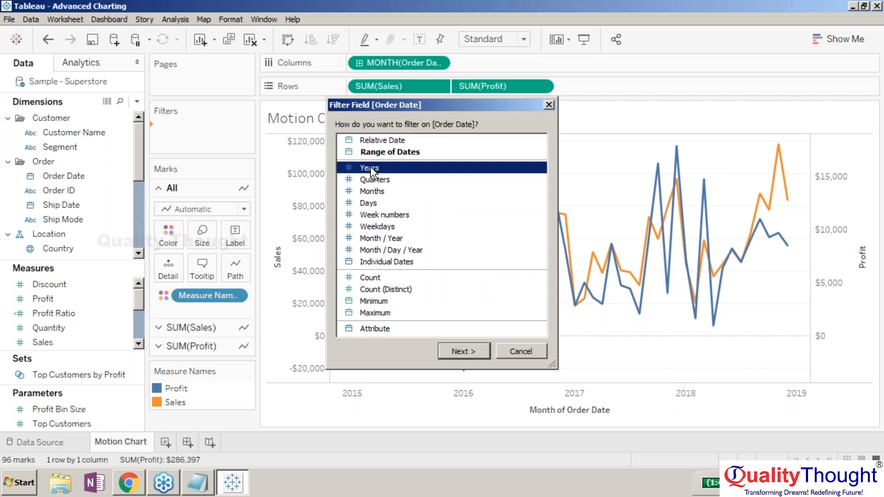
double_click(370, 166)
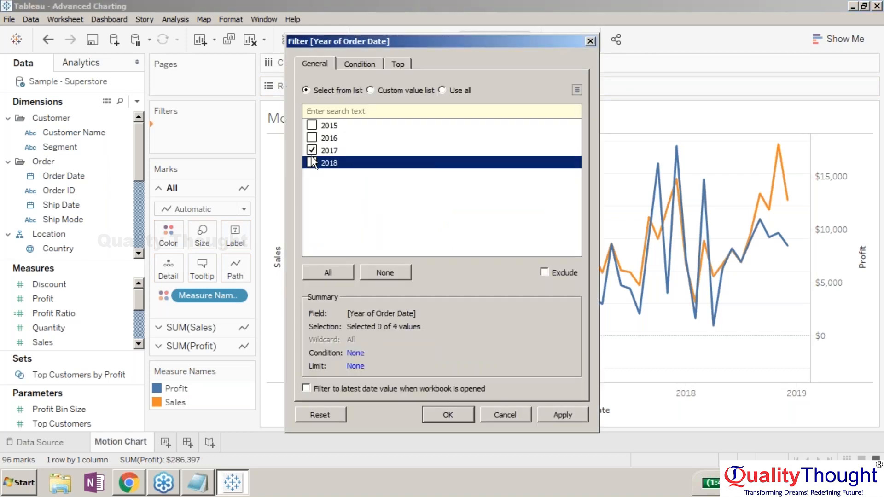
click(312, 162)
click(442, 420)
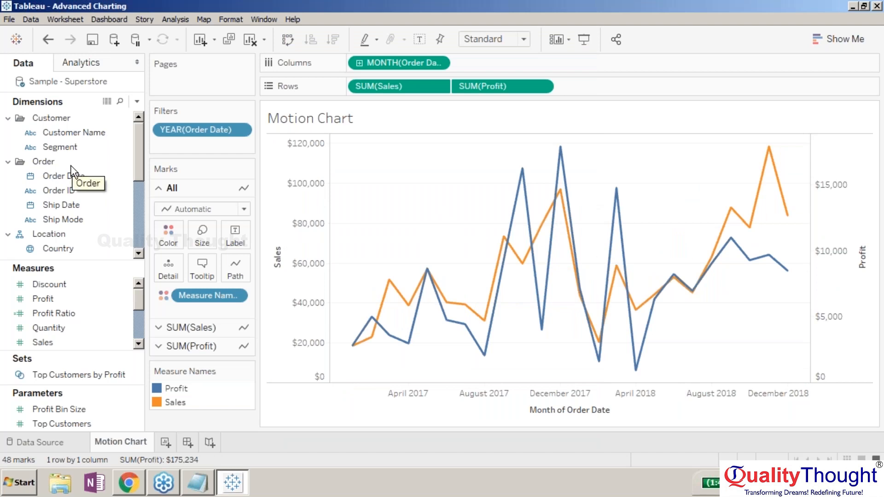
Place Order Date on Pages so that the chart is paged by year.
mouse_move(65, 175)
mouse_down()
mouse_move(110, 175)
mouse_move(175, 76)
mouse_move(198, 82)
mouse_up()
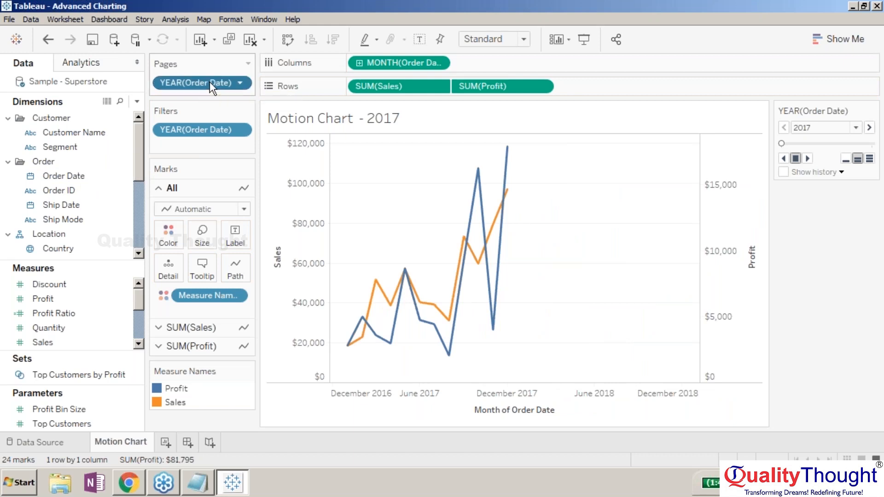
key(ctrl+z)
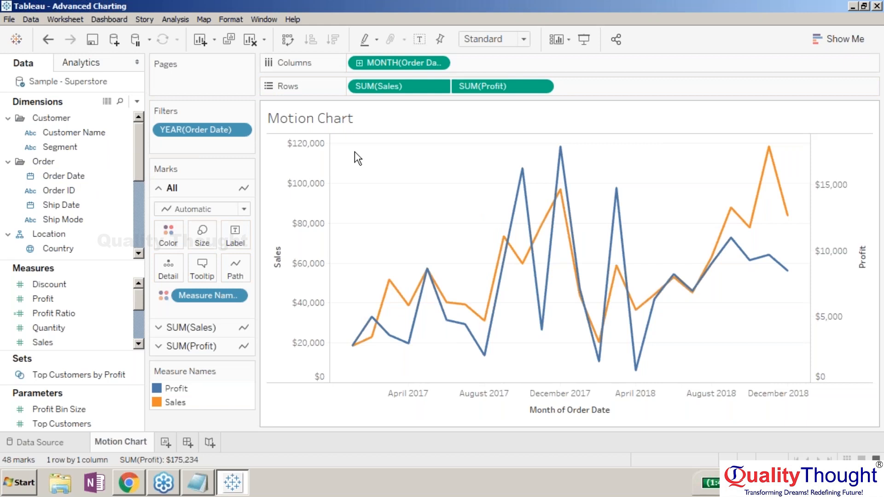
click(80, 177)
drag(80, 177, 202, 76)
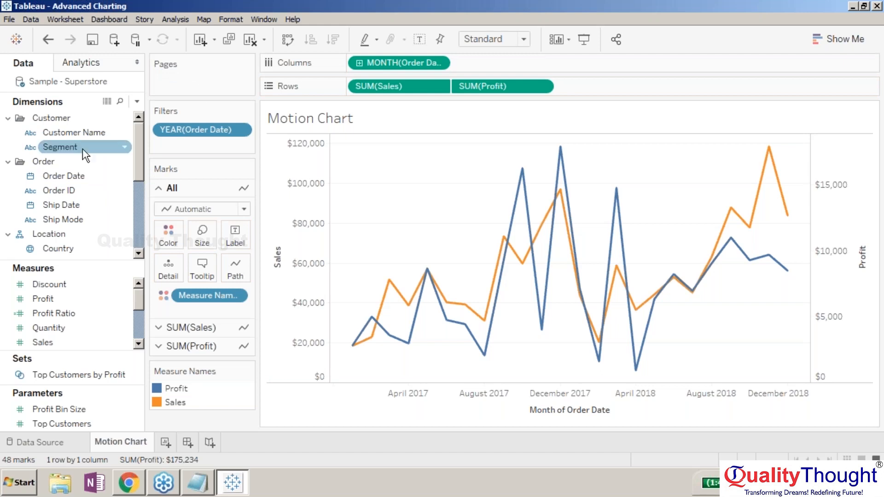
click(75, 179)
mouse_move(75, 181)
mouse_down()
mouse_move(185, 76)
mouse_move(237, 83)
mouse_up()
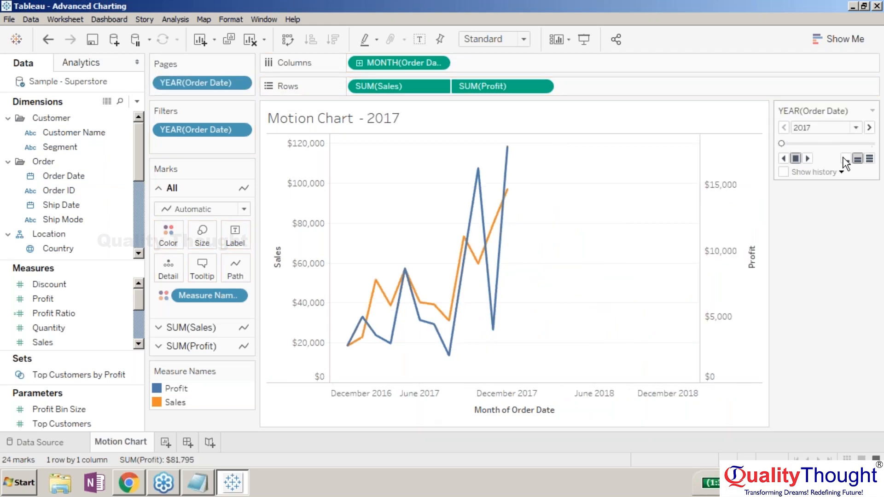
Play the year pages forward and move the page control card between the Marks card and the Measure Names legend.
click(806, 158)
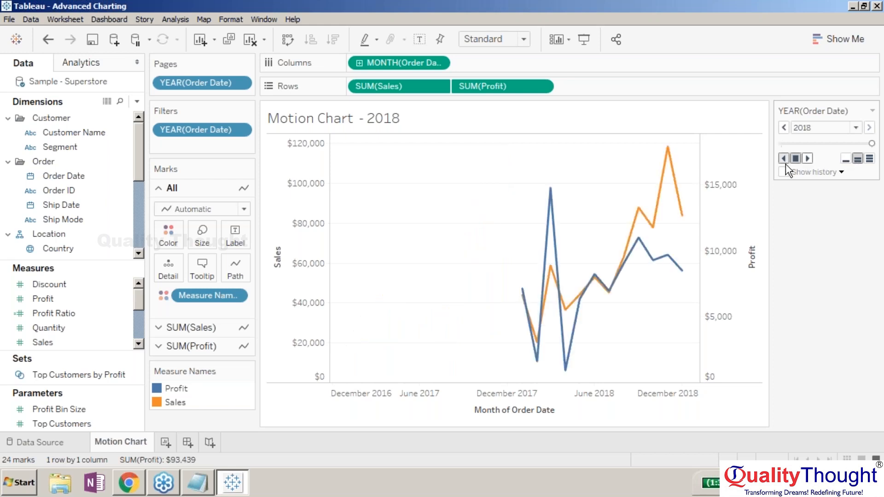
drag(822, 110, 194, 370)
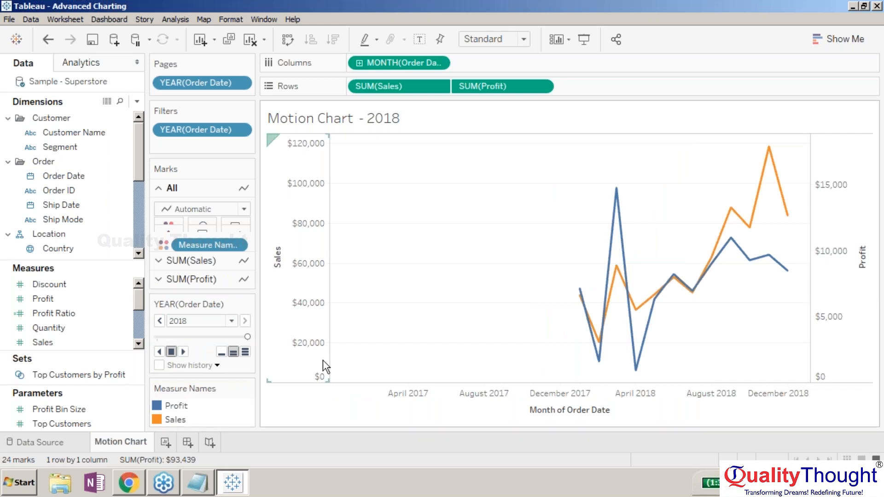
click(198, 320)
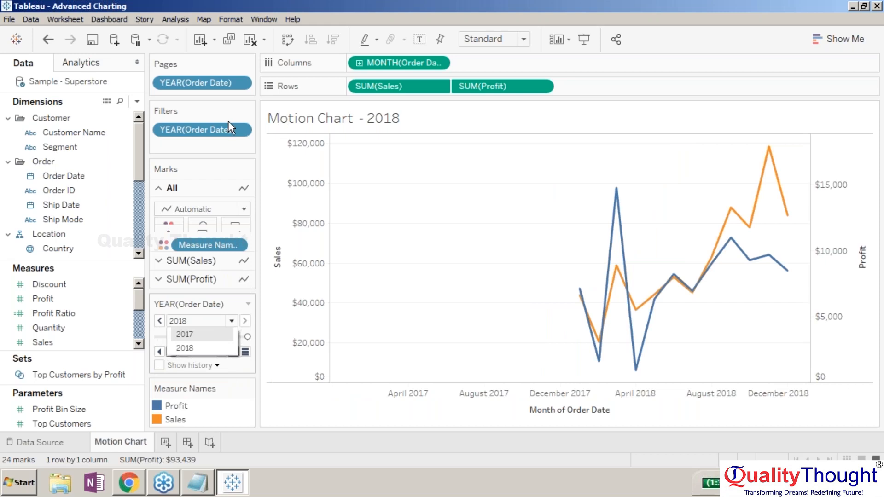
Remove the YEAR(Order Date) filter and check which years the page control offers.
click(212, 130)
key(Delete)
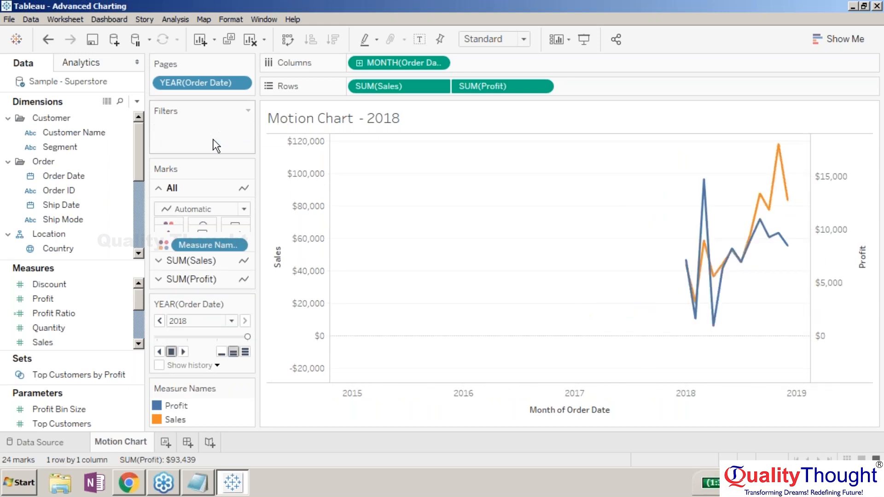
click(231, 321)
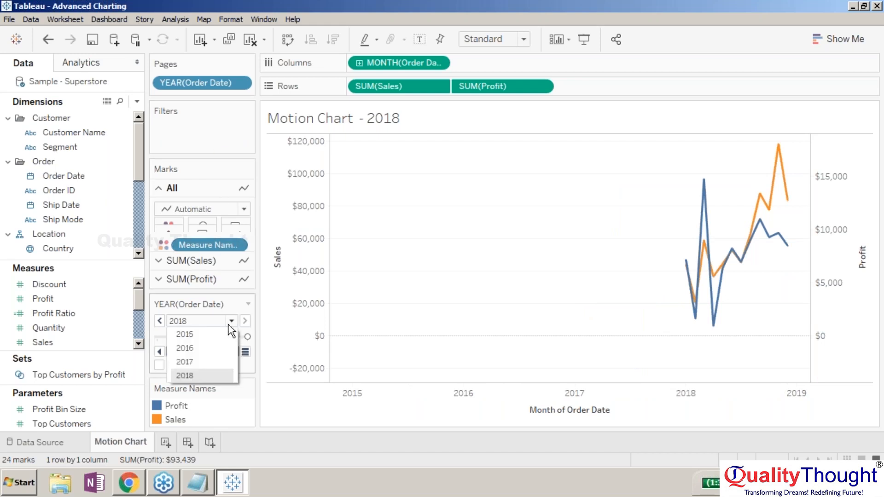
click(196, 307)
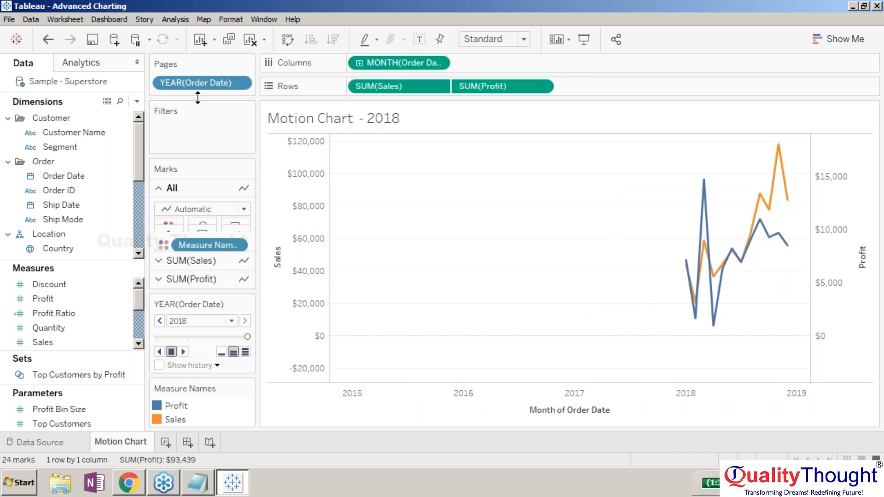
Change Order Date on Pages to month with year, check the list of page months, and play the pages forward.
click(241, 83)
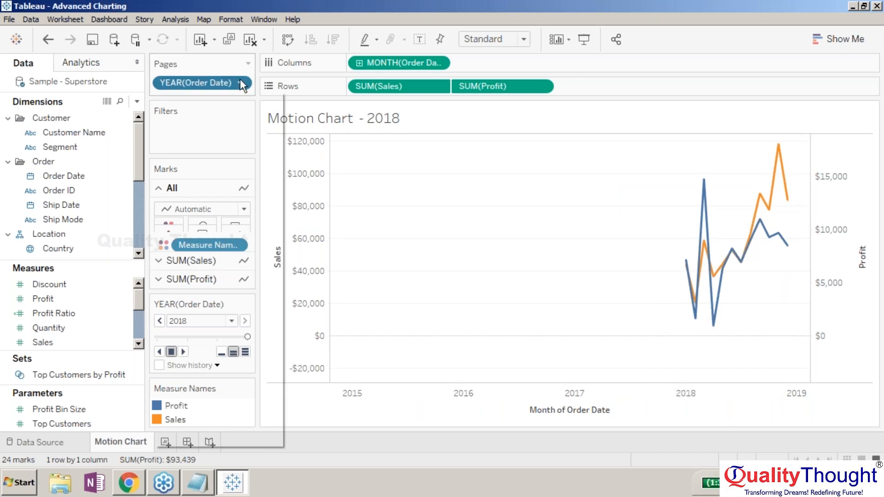
click(214, 295)
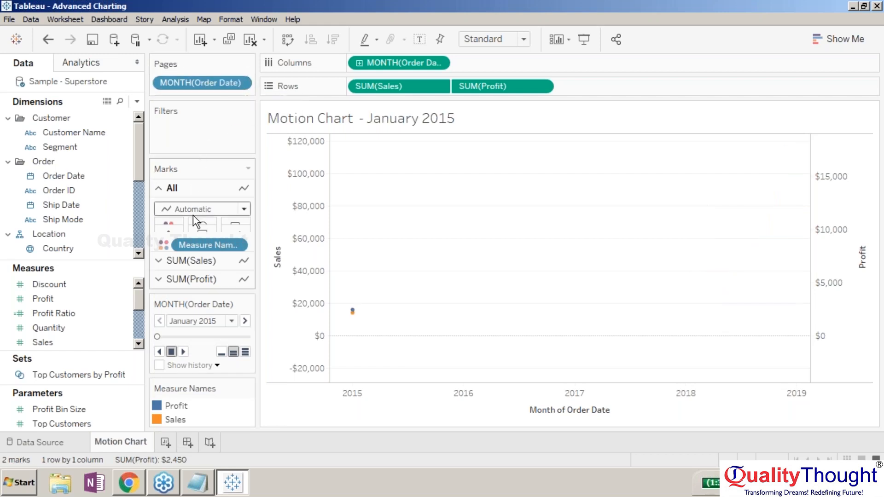
click(231, 321)
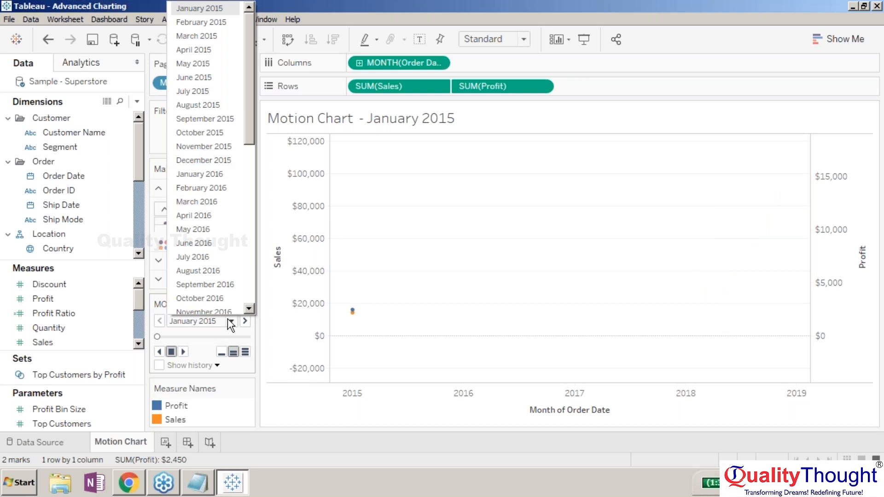
click(231, 321)
click(172, 352)
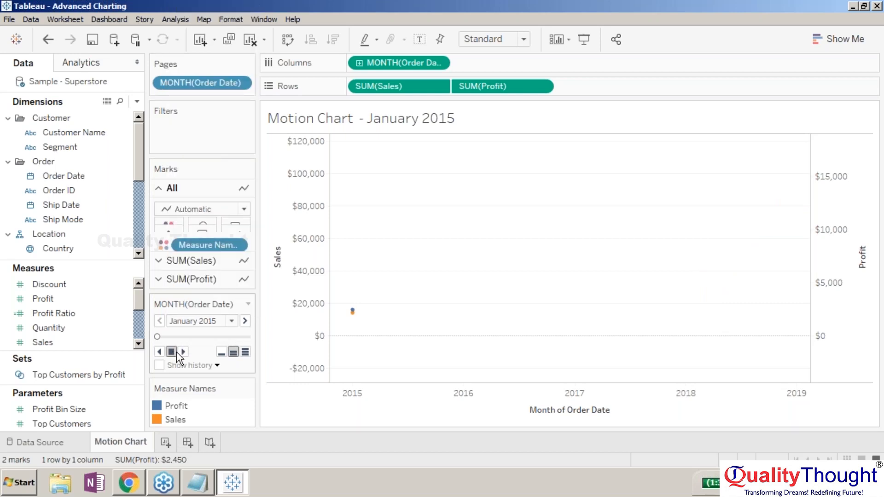
click(183, 352)
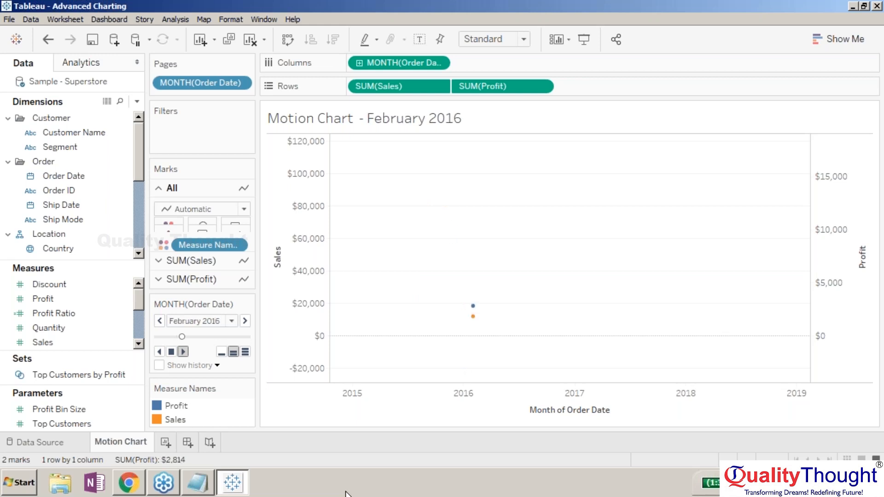
Set the mark type for all measures to Circle and play the monthly pages forward.
click(243, 209)
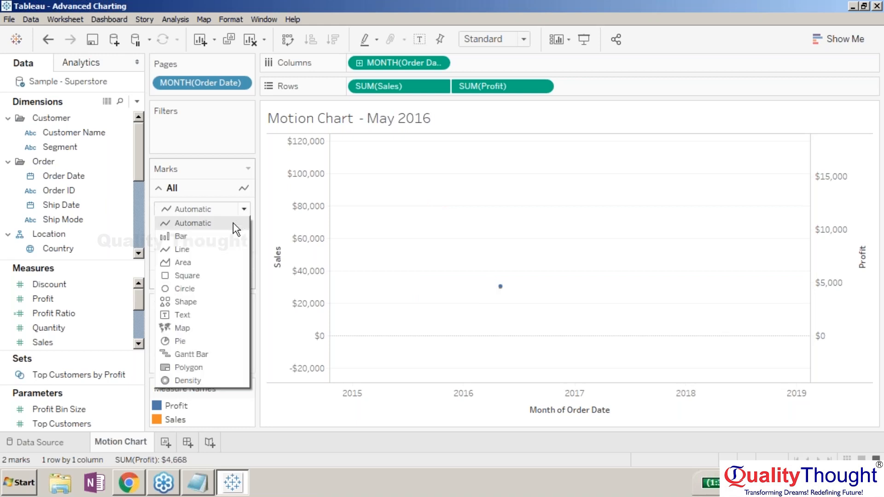
click(218, 290)
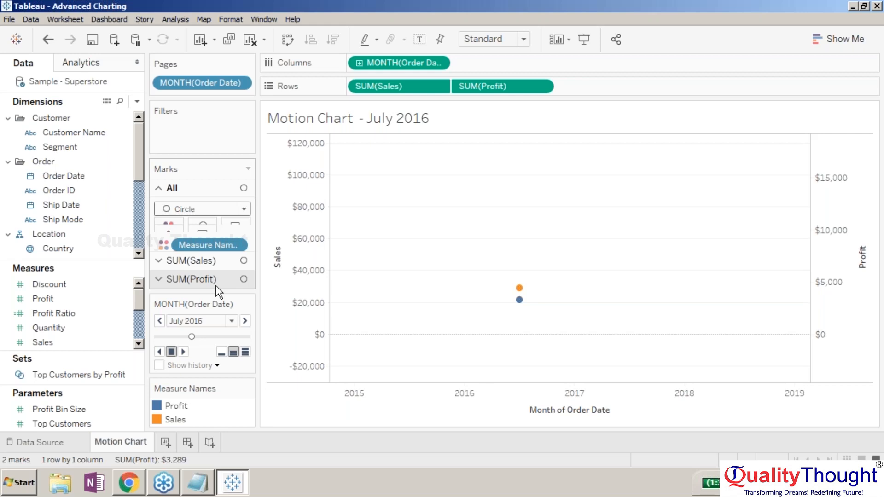
click(183, 351)
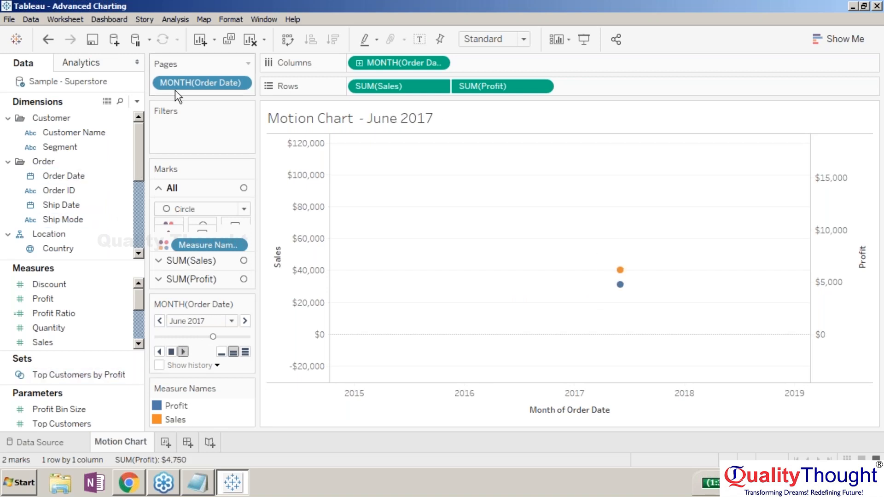
Change Order Date on Pages back to year and play the circle chart forward through the years.
click(240, 83)
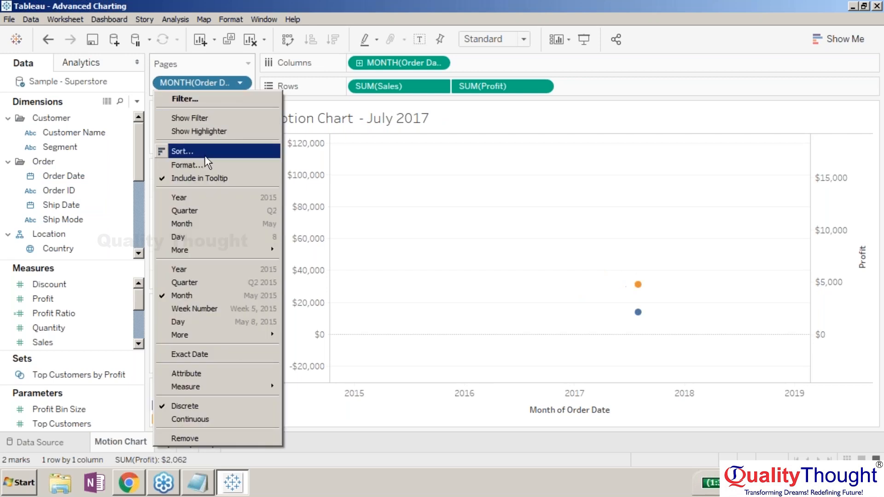
click(198, 273)
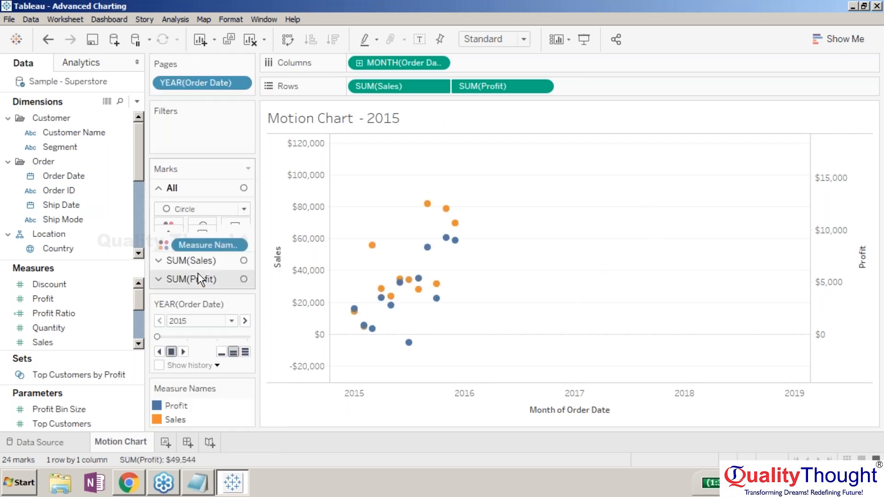
click(240, 83)
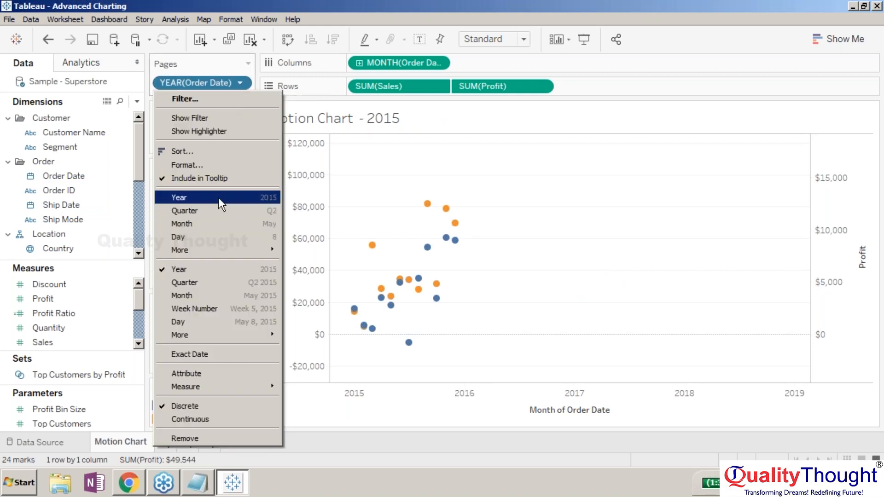
click(218, 198)
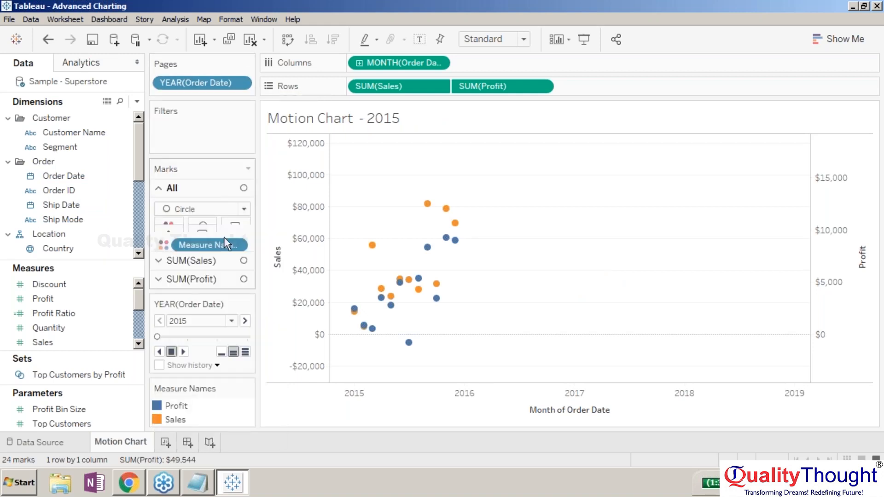
click(183, 352)
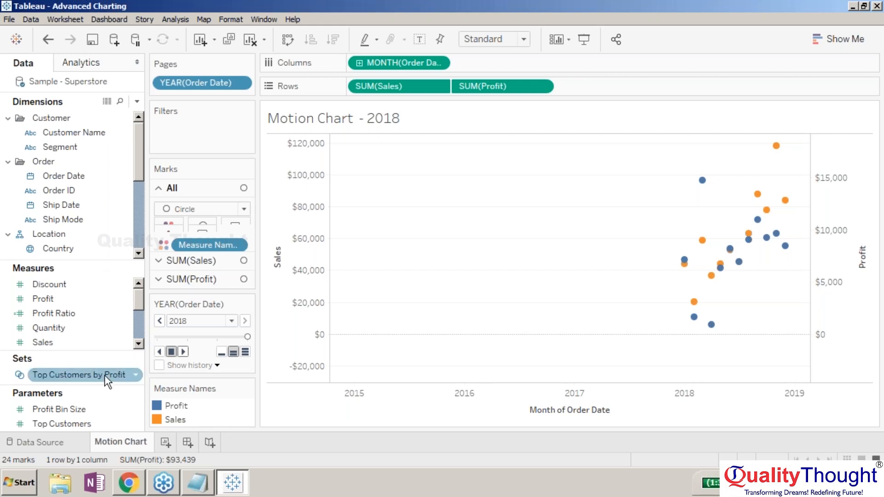
Turn on Show history for the year pages and open its options.
click(217, 365)
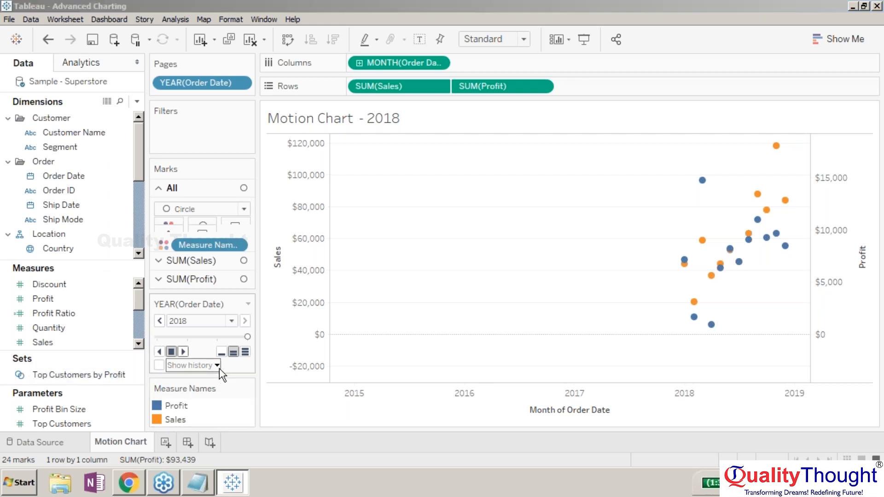
click(155, 367)
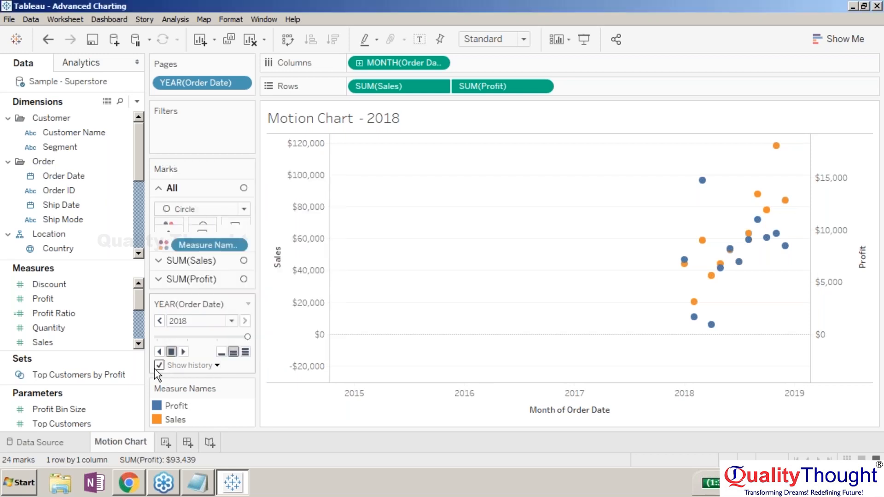
click(216, 365)
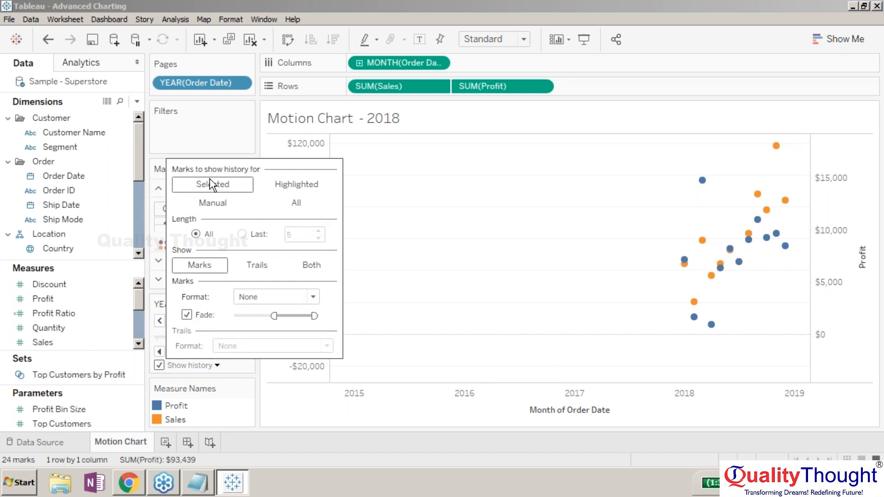
Remove YEAR(Order Date) from Pages and set the mark type for all measures to Automatic.
click(189, 81)
key(Delete)
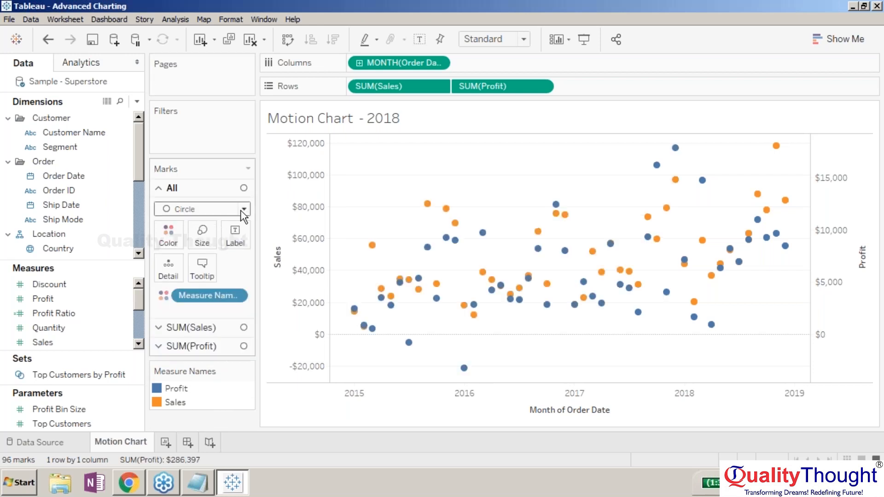
click(243, 209)
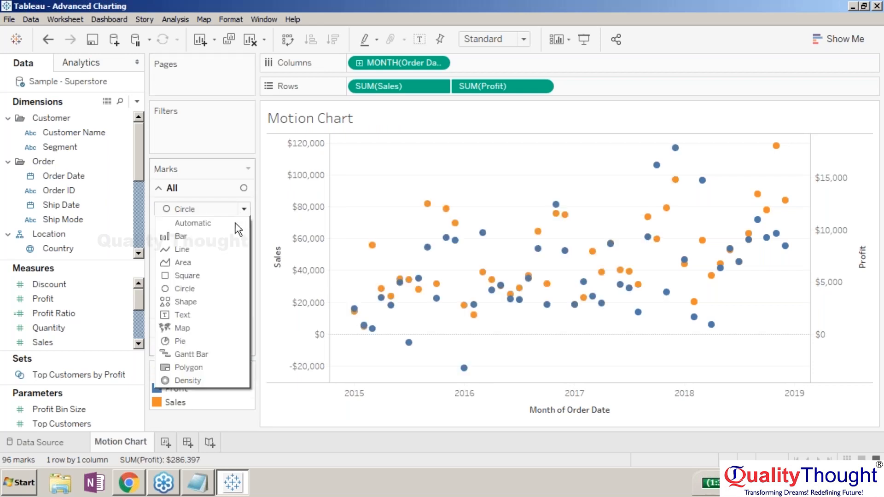
click(210, 223)
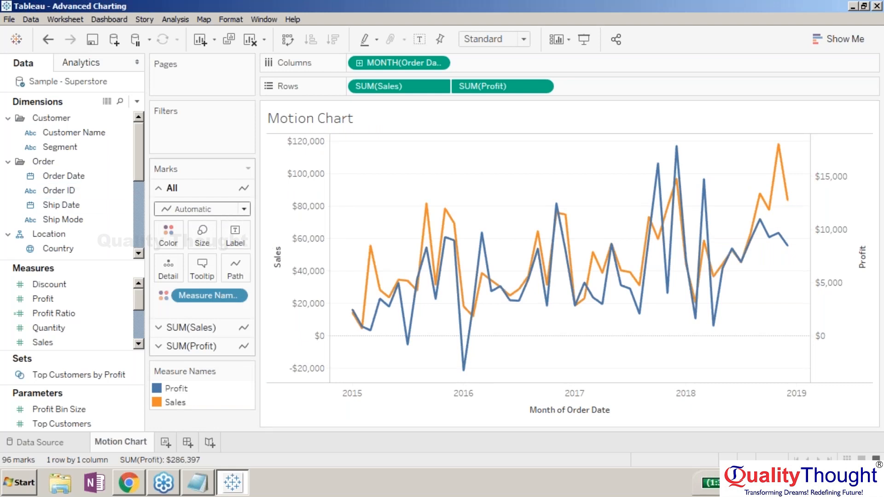
Put Order Date on Pages by year again and move its page control card below the Marks card.
click(78, 175)
drag(79, 175, 203, 78)
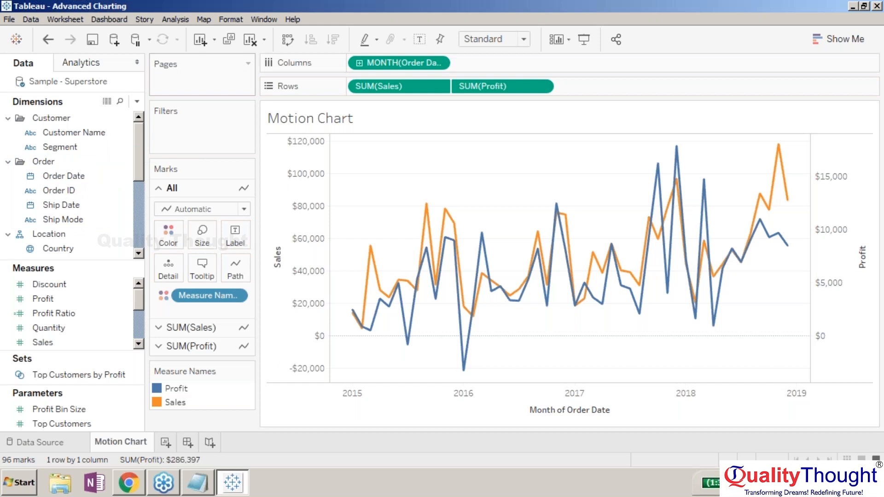
mouse_move(90, 178)
mouse_down()
mouse_move(158, 145)
mouse_move(184, 77)
mouse_move(193, 81)
mouse_up()
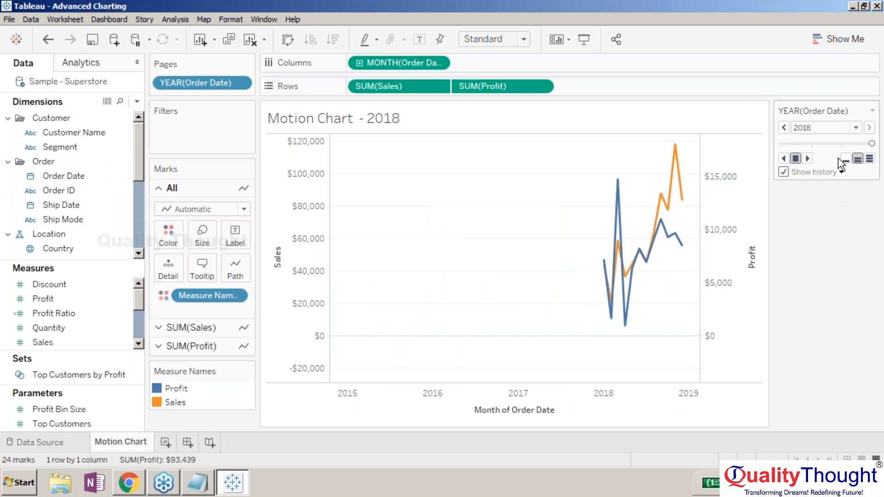
drag(830, 111, 175, 365)
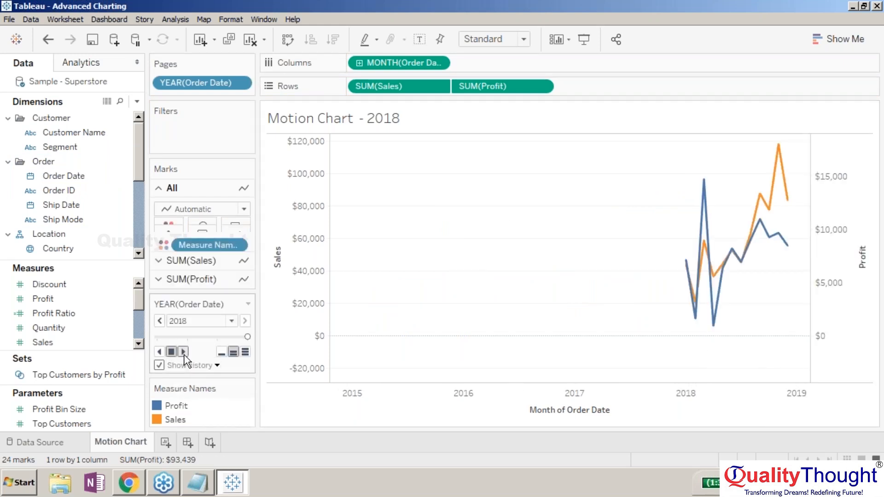
Play the line chart forward through the years, comparing the fast, slow and normal playback speeds.
click(184, 352)
click(245, 354)
click(222, 353)
click(183, 353)
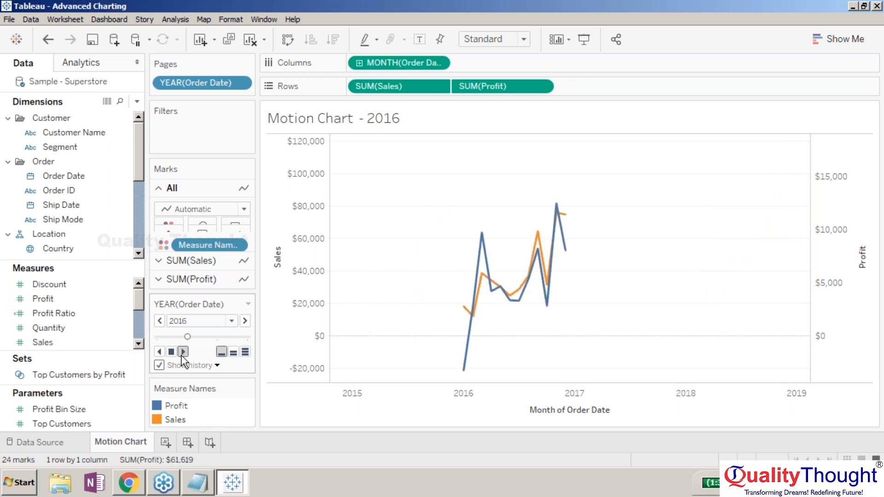
click(240, 349)
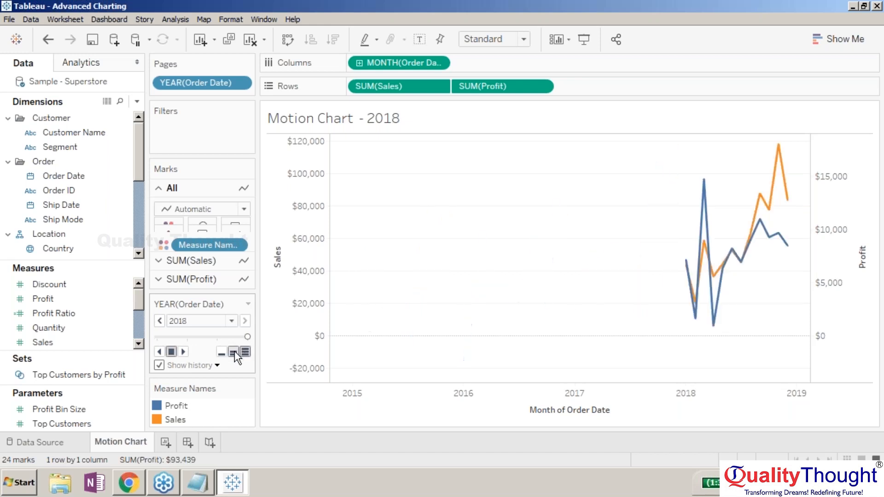
click(183, 352)
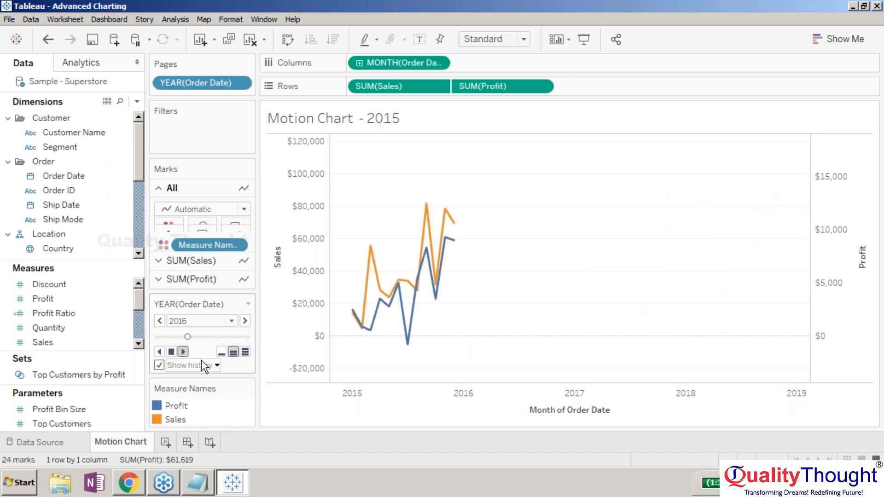
Try showing page history for Highlighted, Manual and All marks, and return the setting to Selected.
click(216, 365)
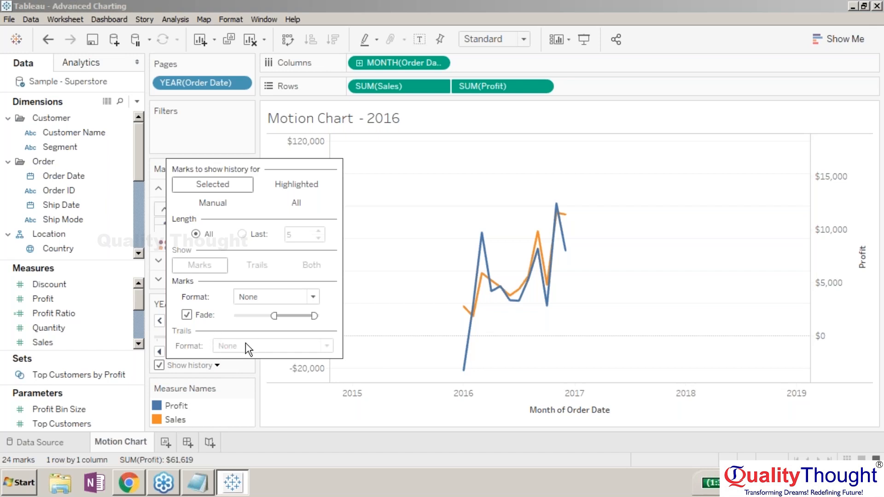
click(295, 186)
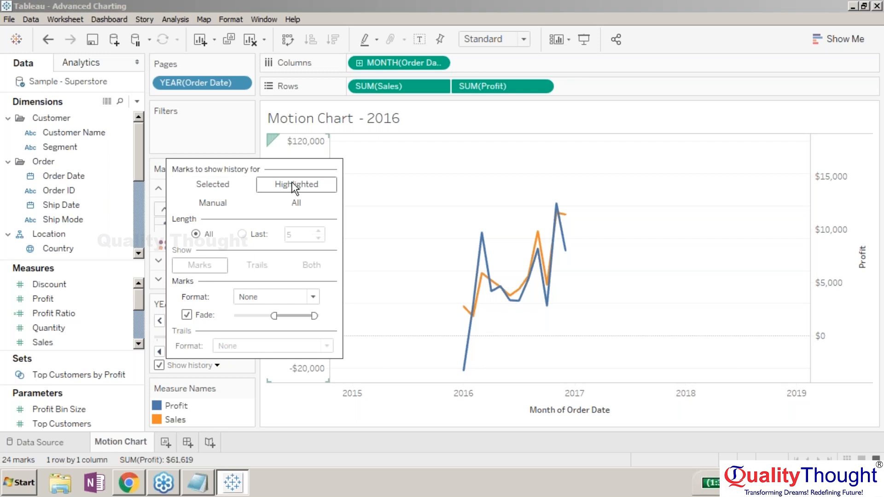
click(225, 207)
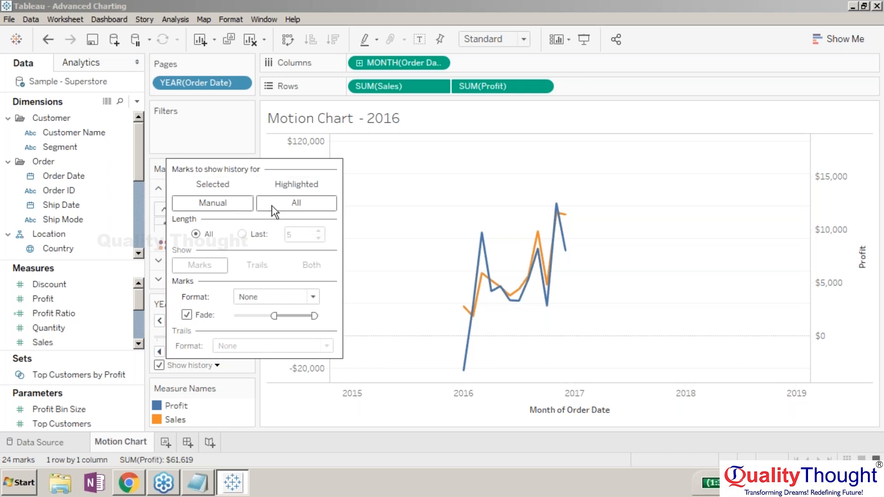
click(300, 206)
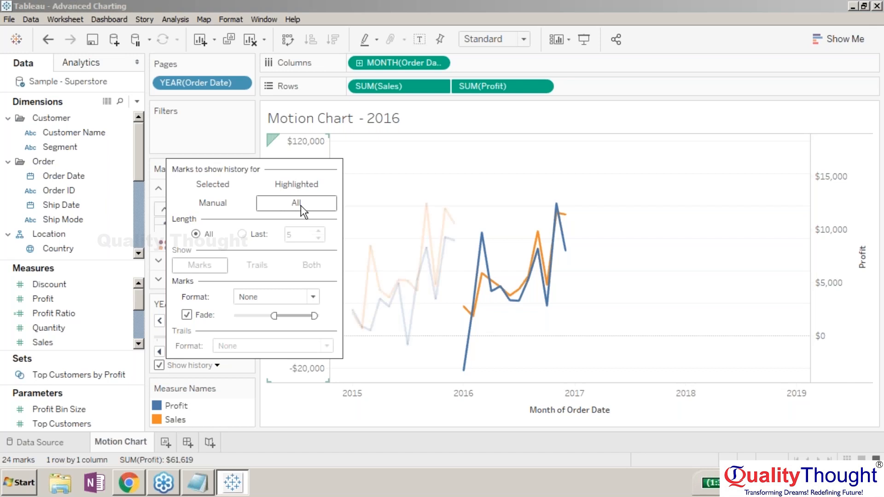
click(219, 188)
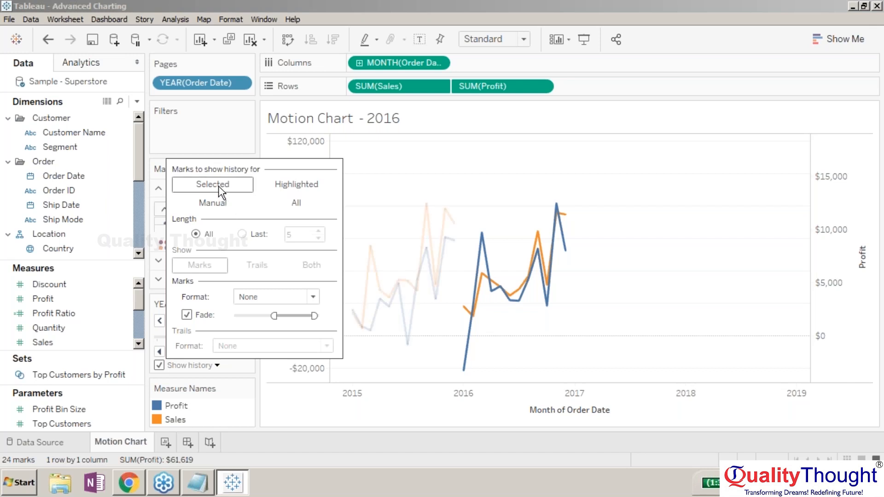
Format the history marks in green and move their fade range to the lower end of the scale.
click(302, 296)
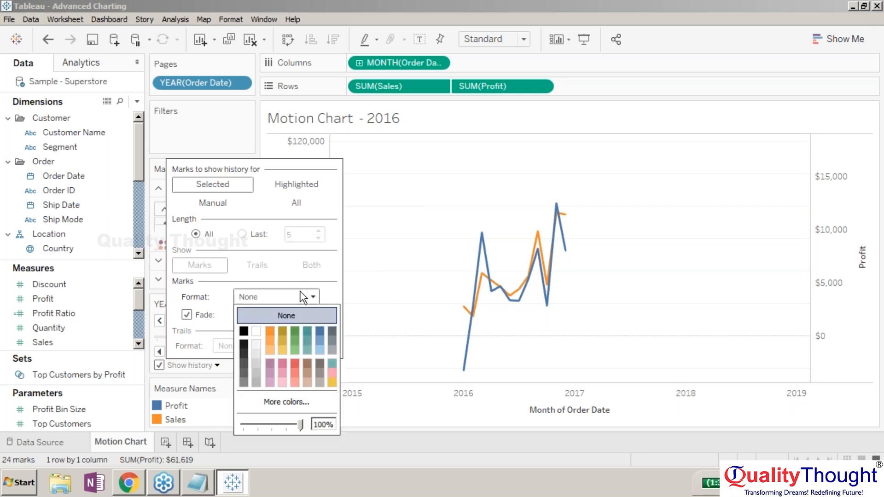
click(301, 294)
click(311, 295)
click(313, 298)
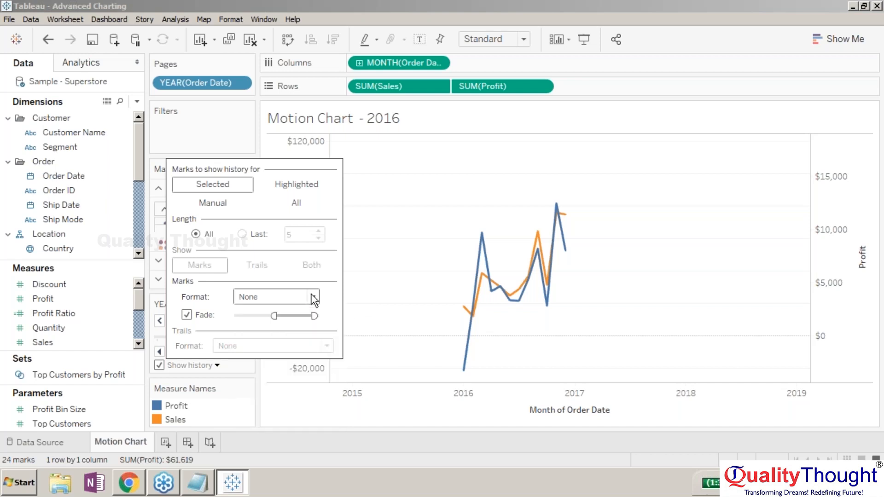
click(313, 298)
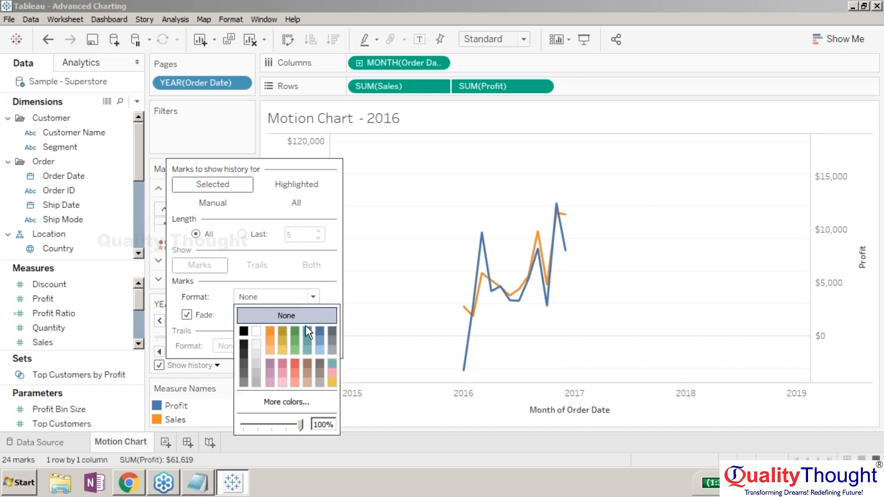
click(294, 331)
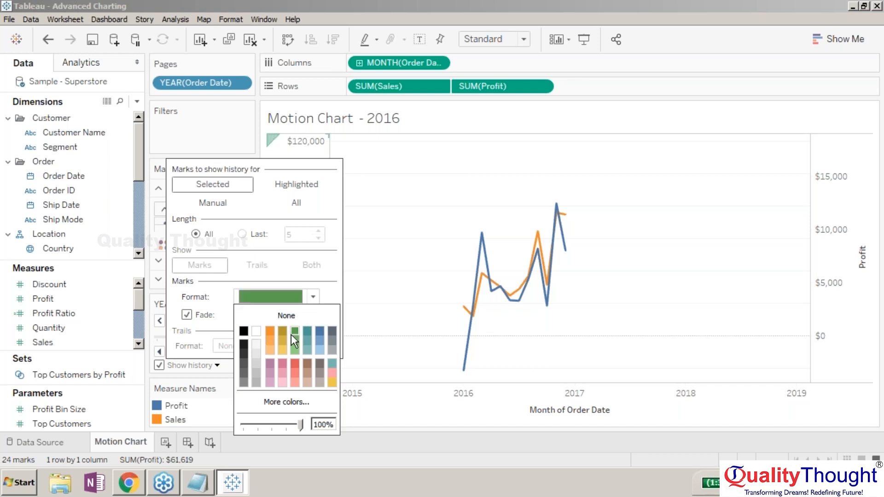
click(215, 284)
drag(275, 315, 231, 315)
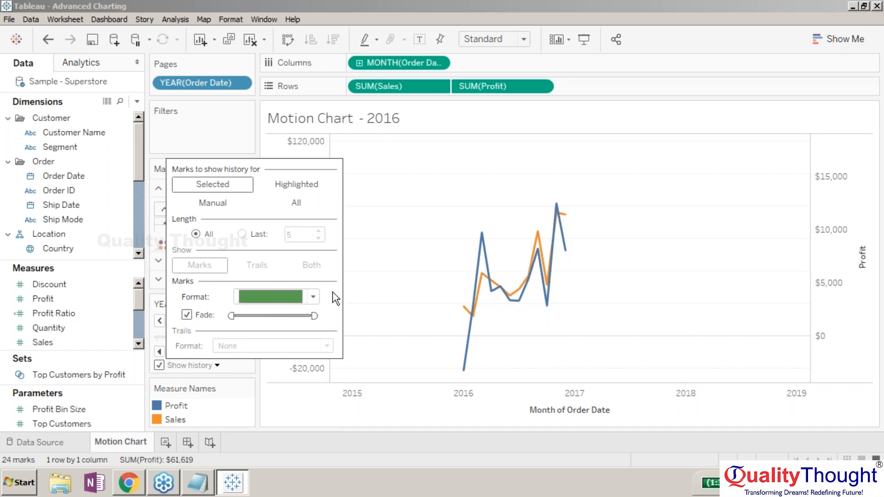
drag(311, 317, 265, 317)
click(200, 365)
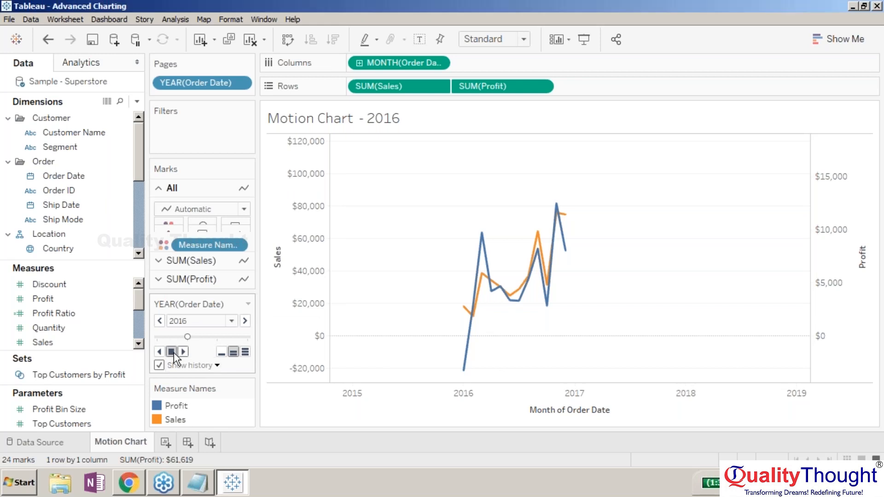
Step the year pages forward to 2018 and back to 2015, and play them forward and backward to check the history settings.
click(217, 365)
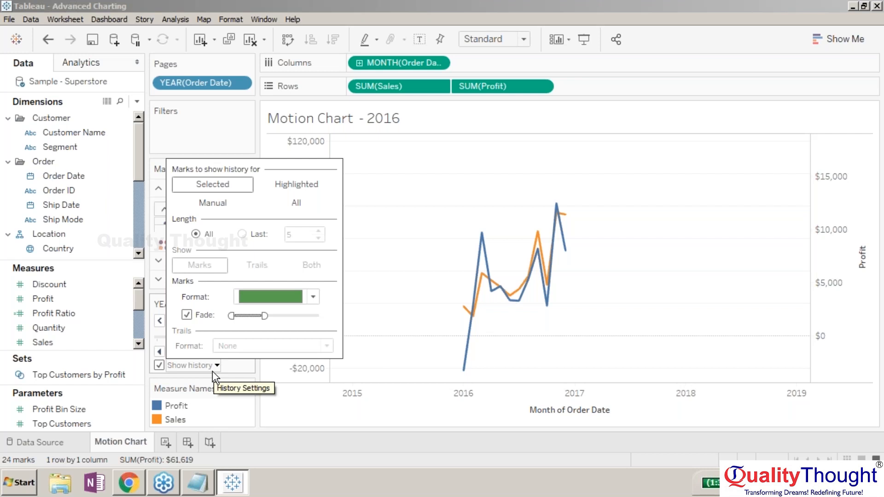
click(251, 363)
click(244, 321)
click(244, 321)
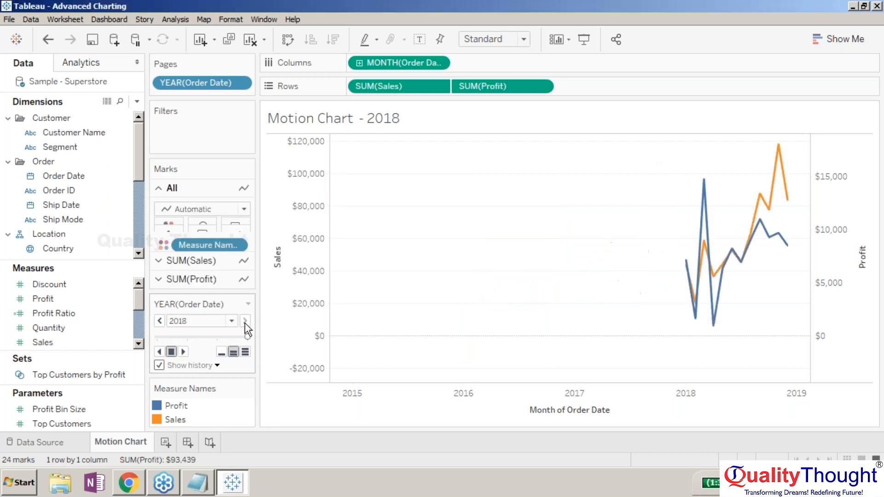
click(160, 320)
click(159, 321)
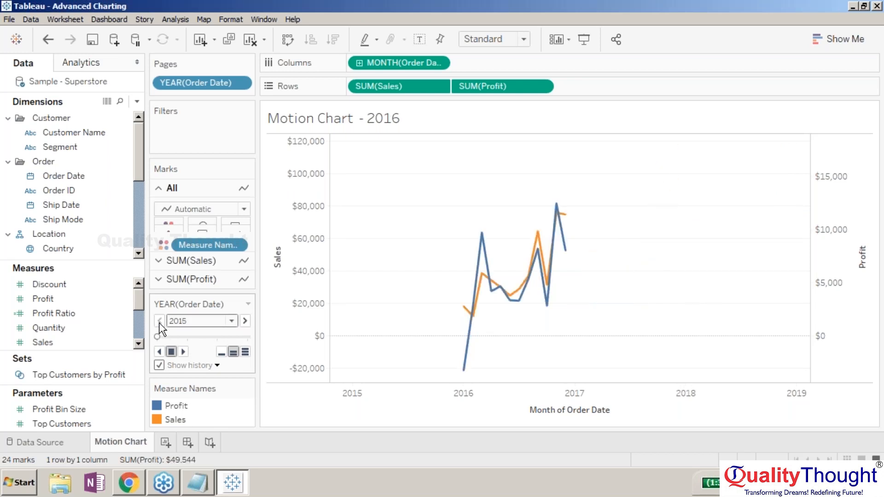
click(159, 321)
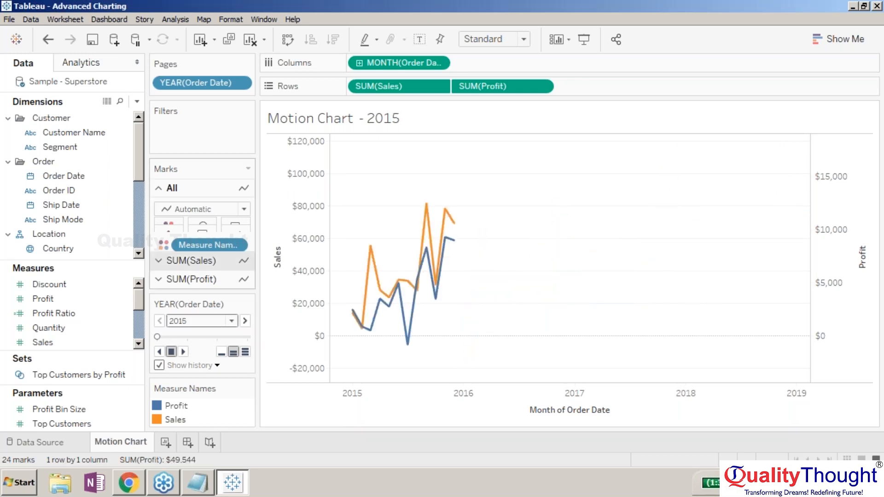
click(182, 352)
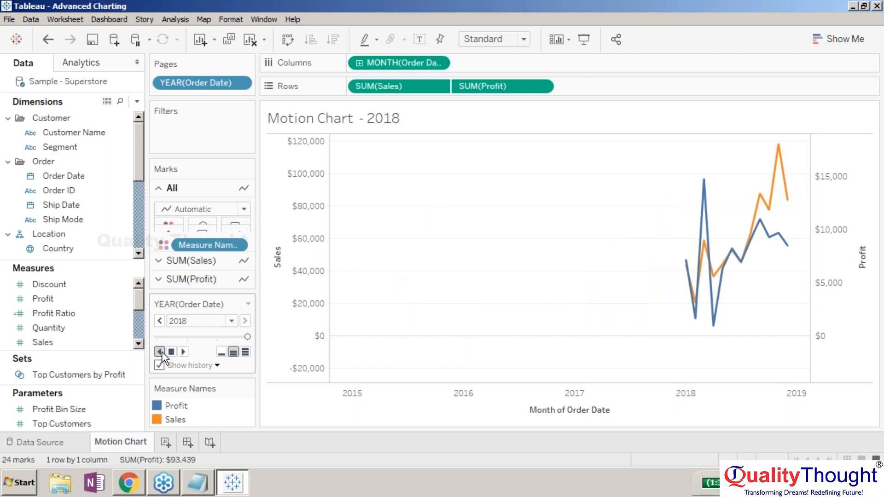
click(161, 352)
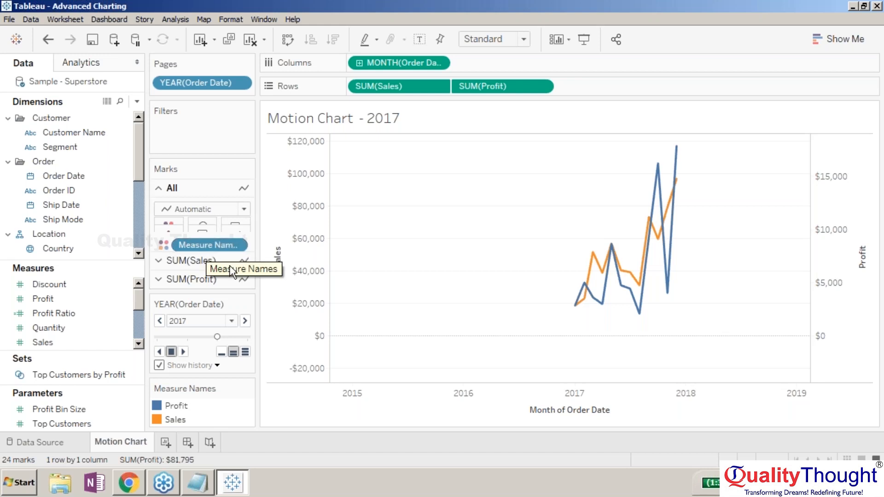
Try the Circle mark type for all measures and set it back to Automatic.
click(250, 167)
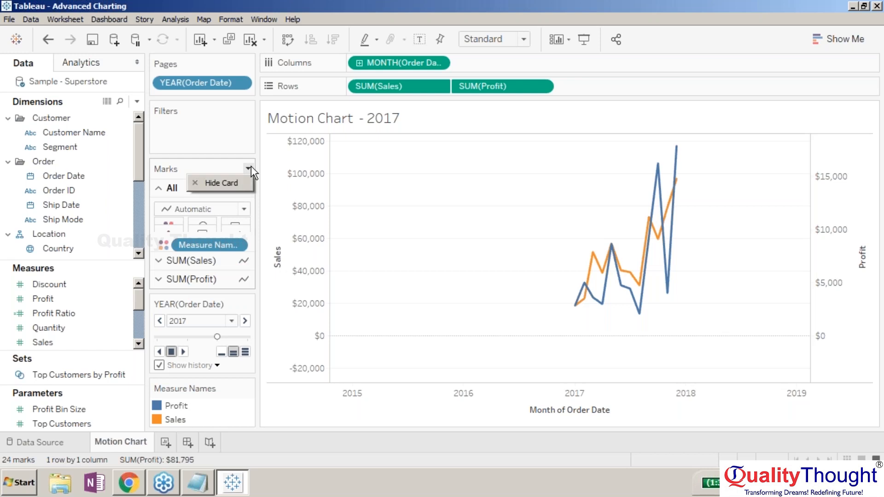
click(229, 169)
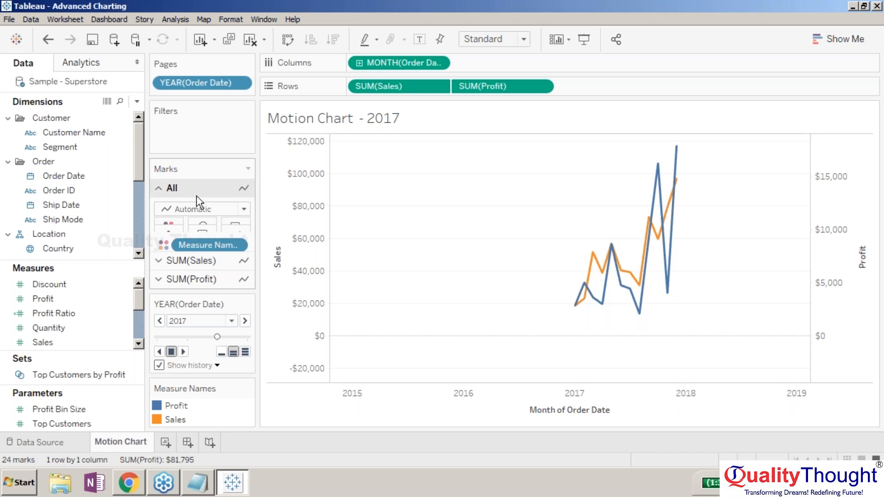
click(201, 259)
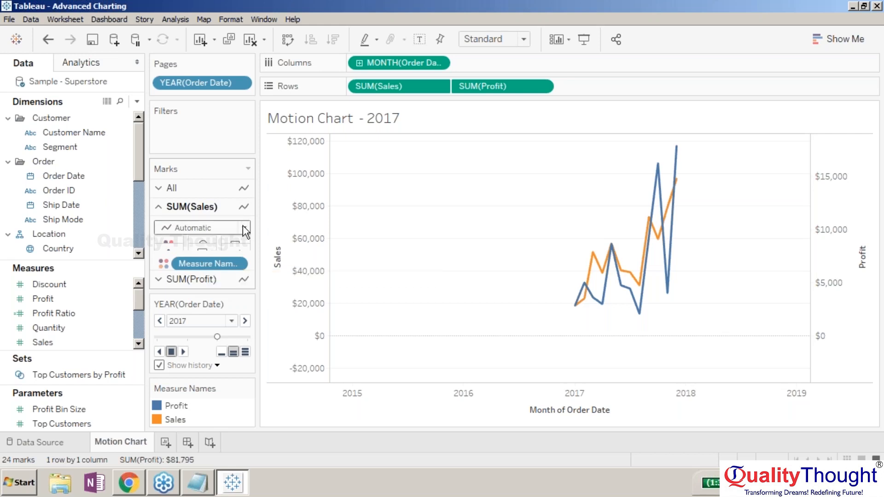
click(224, 186)
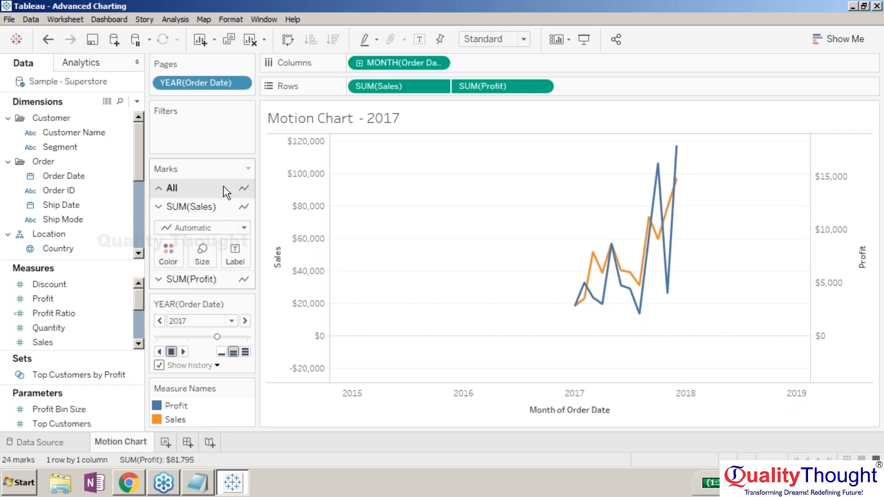
click(243, 209)
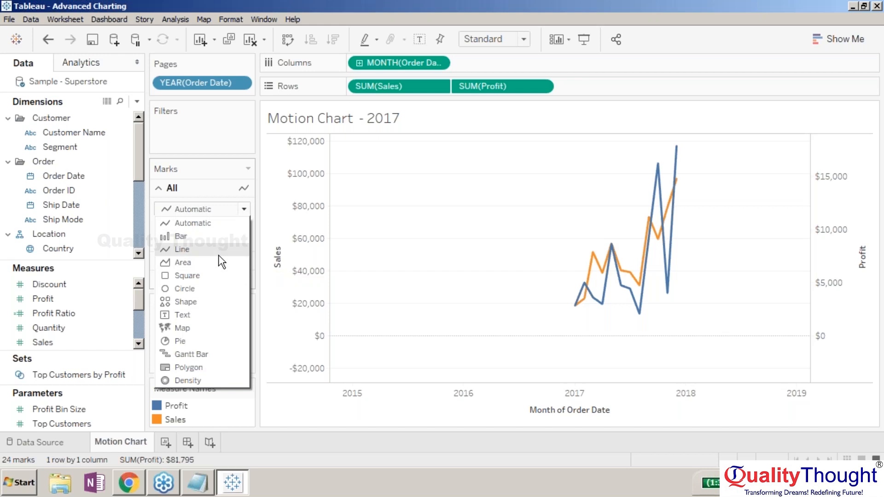
click(202, 289)
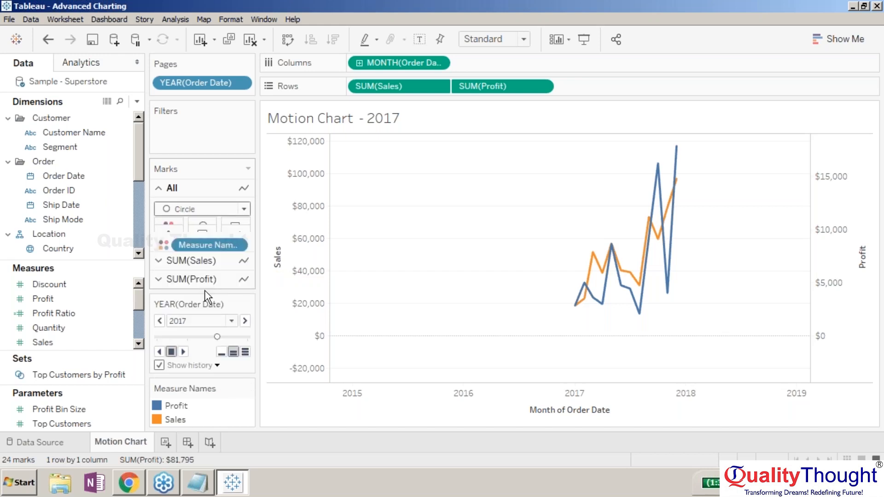
click(243, 210)
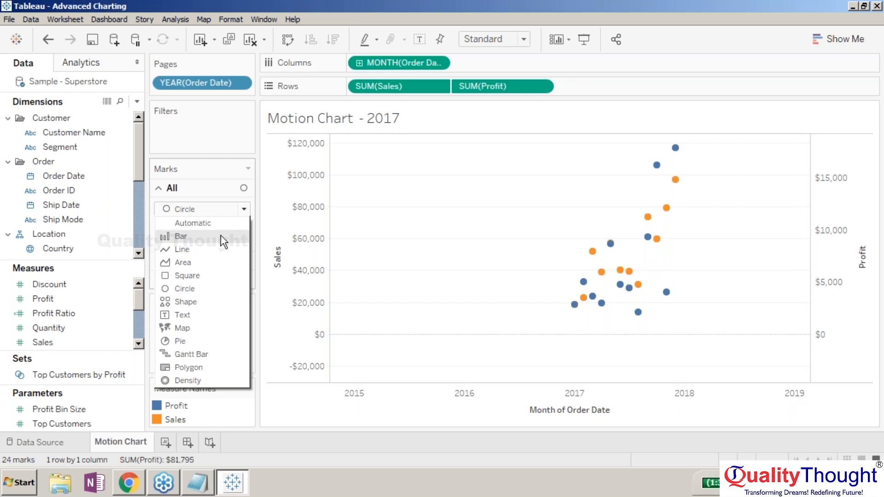
click(219, 224)
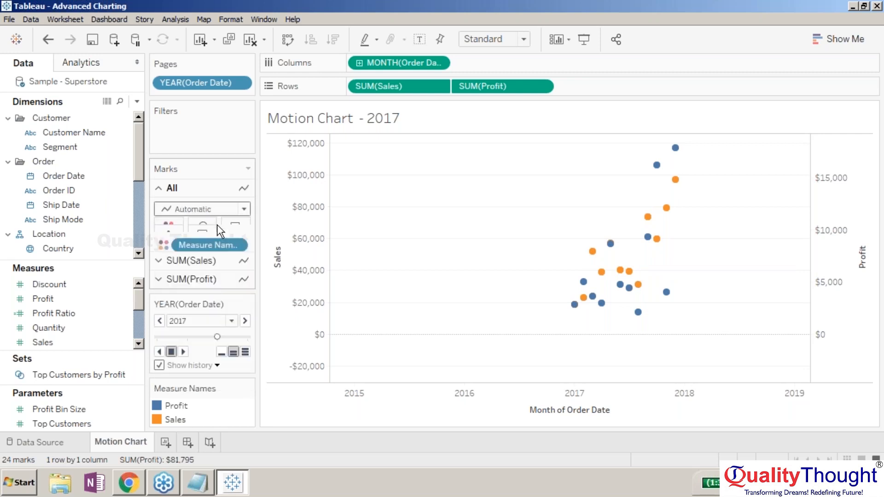
Try the Circle mark type for SUM(Sales) alone and set its mark type to Line.
click(222, 266)
click(244, 227)
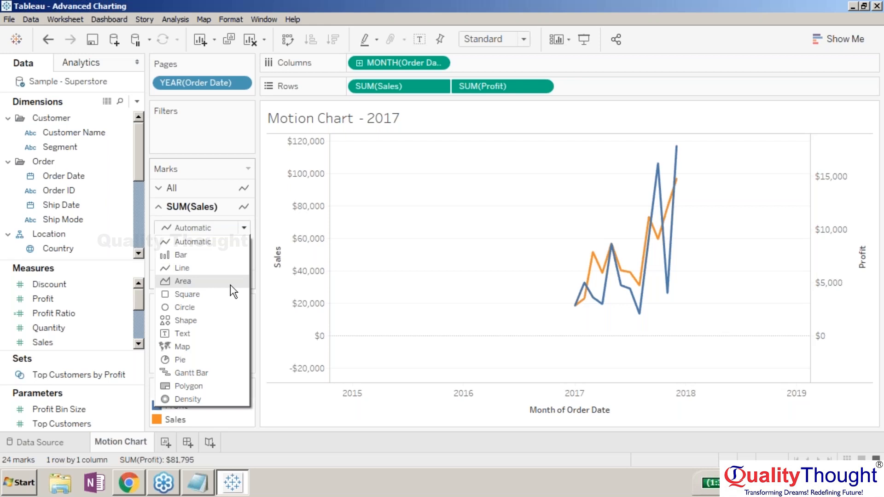
click(210, 307)
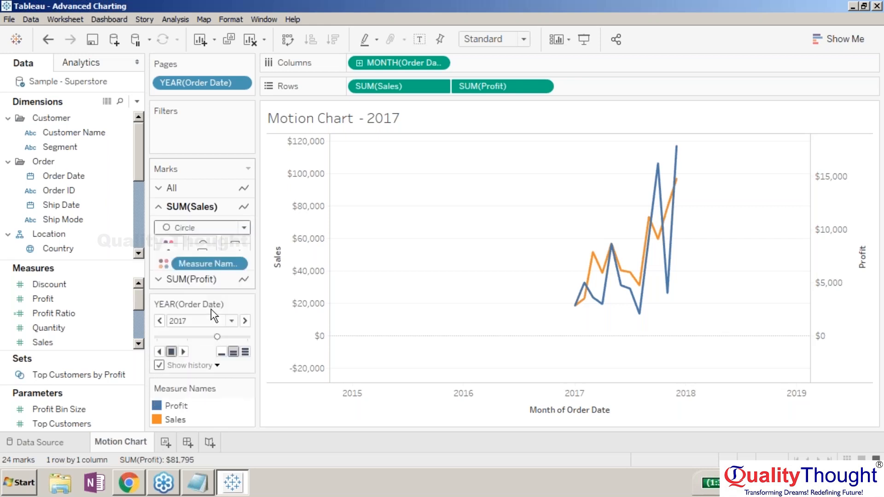
click(243, 227)
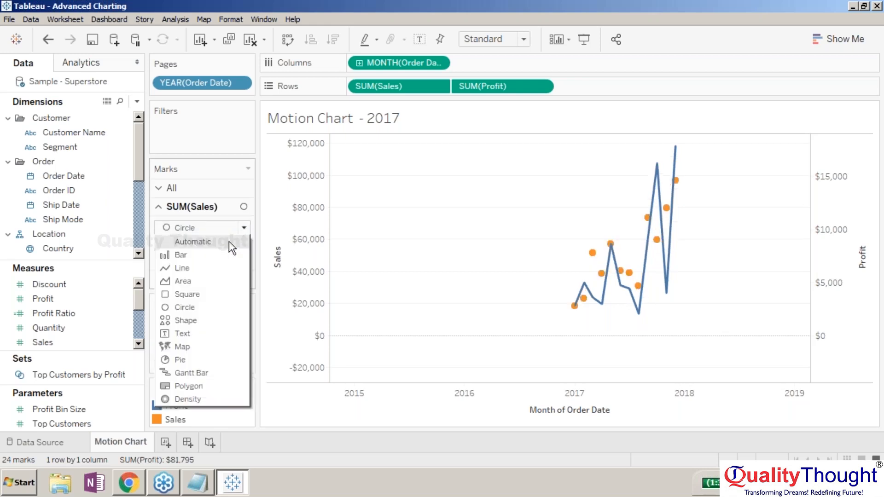
click(221, 269)
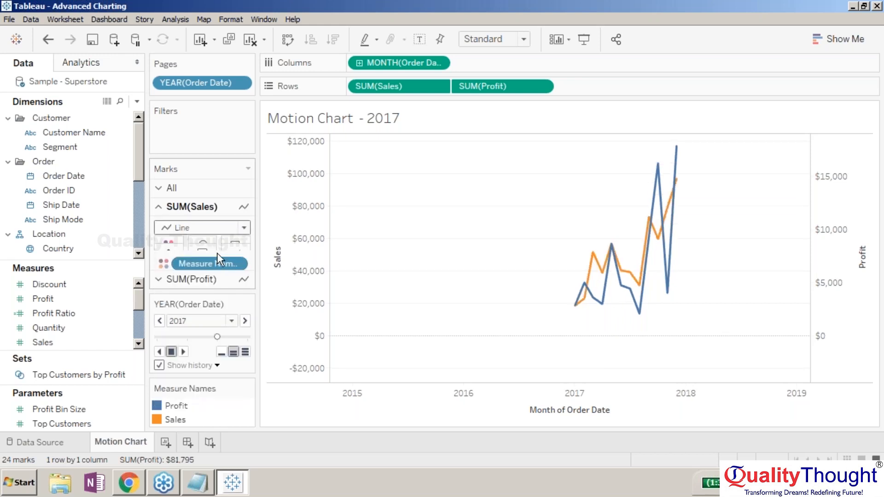
Try the Circle mark type for SUM(Profit) alone and set its mark type to Line.
click(217, 279)
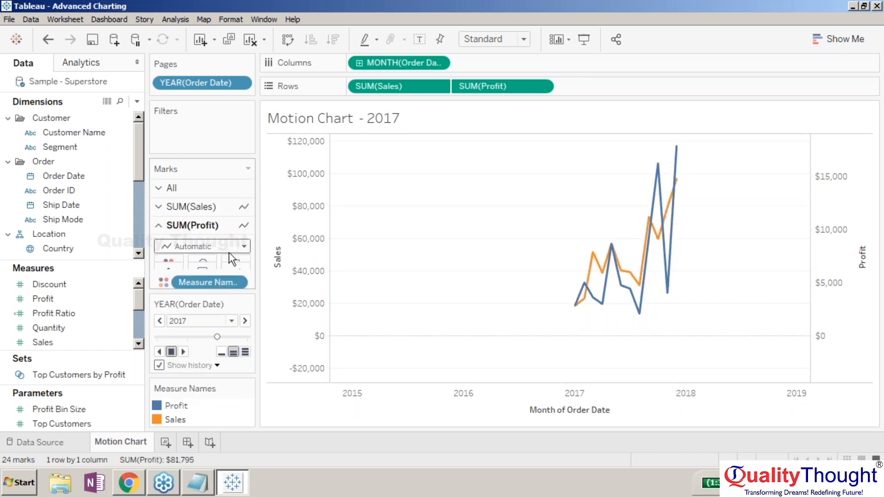
click(242, 245)
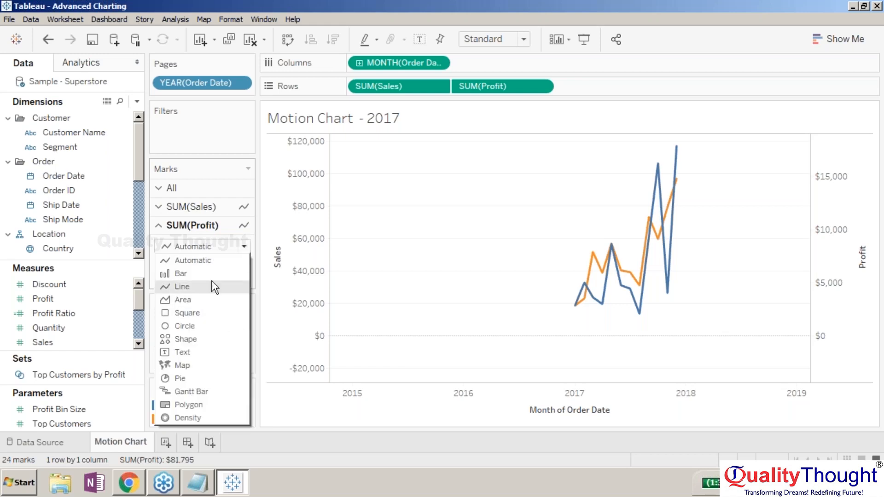
click(213, 326)
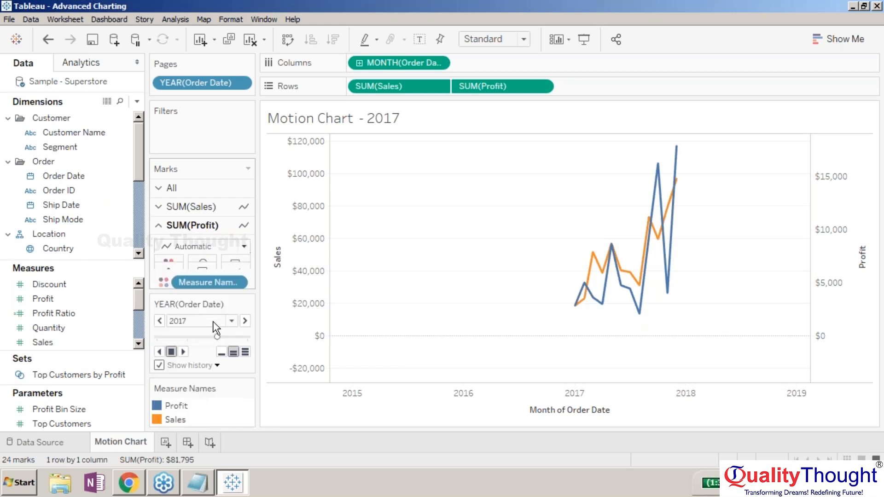
click(246, 247)
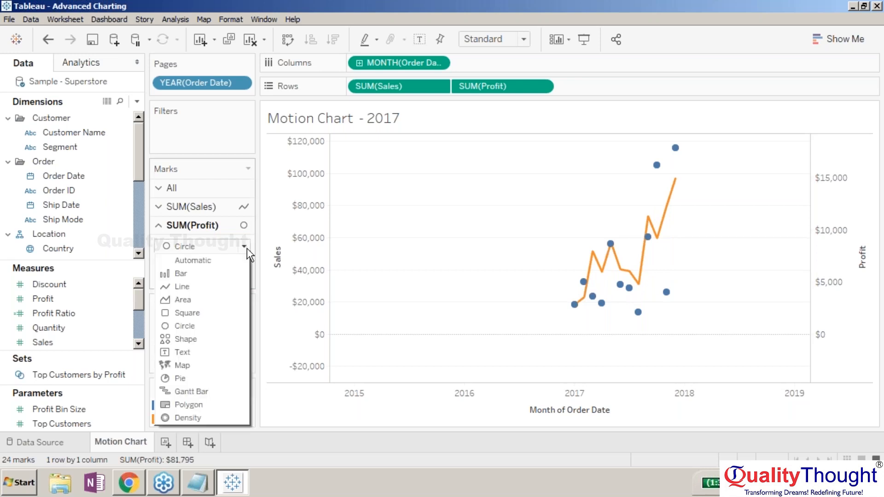
click(231, 290)
Play the year pages forward, return to 2015, and replay them at fast and normal speed.
click(182, 352)
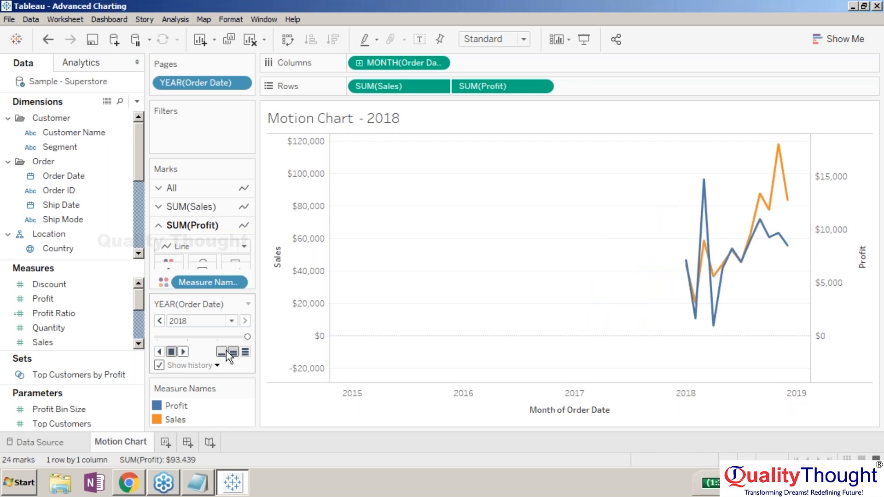
click(157, 337)
click(246, 352)
click(184, 352)
click(233, 351)
click(184, 352)
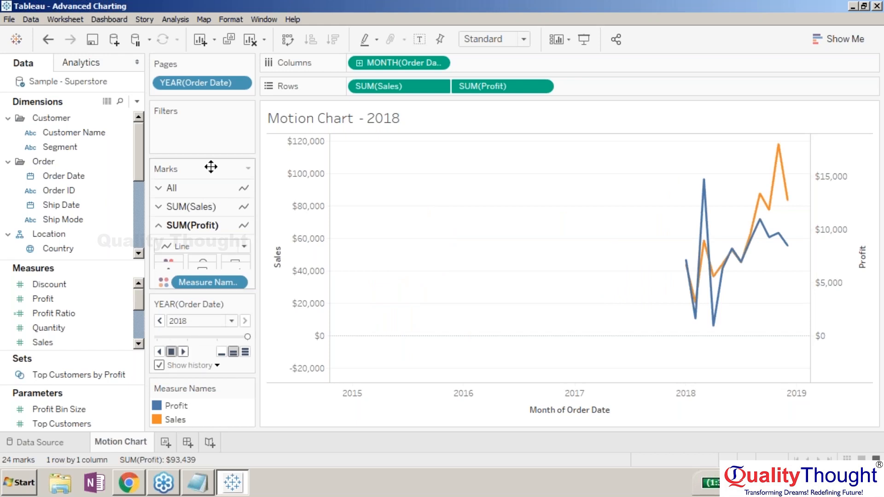
Change the Order Date page field to Quarter and play the quarter pages forward.
click(239, 82)
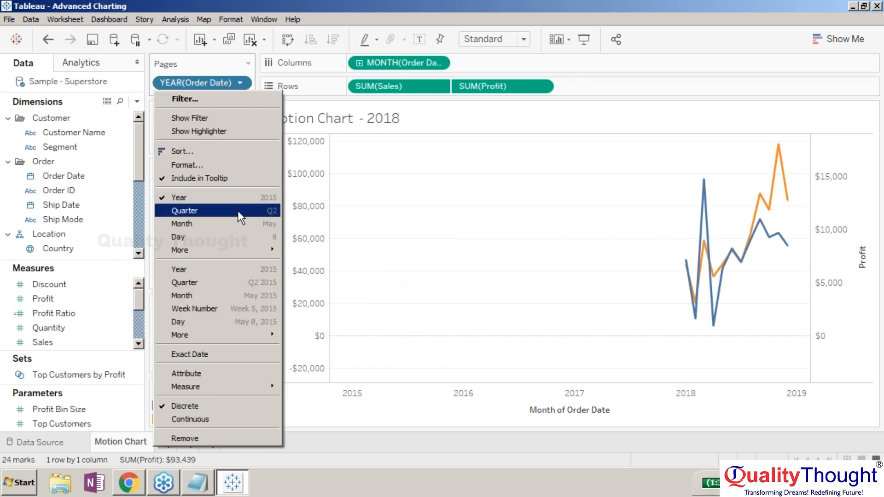
key(Escape)
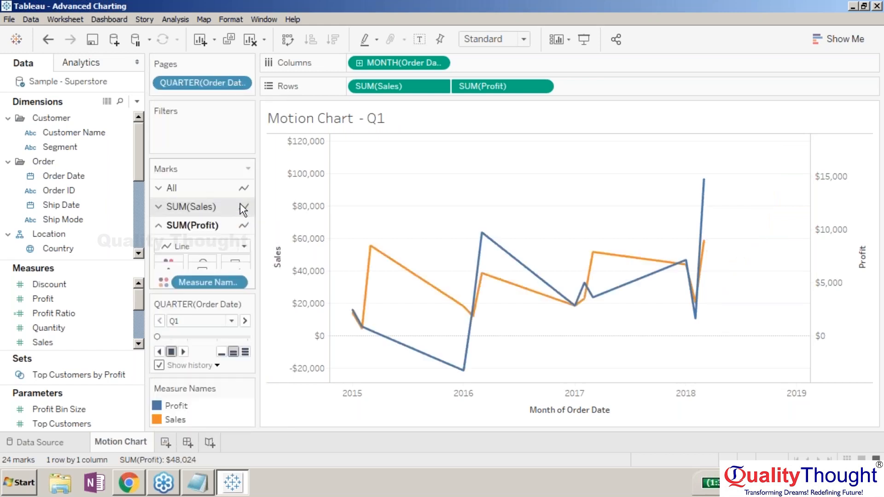
click(183, 352)
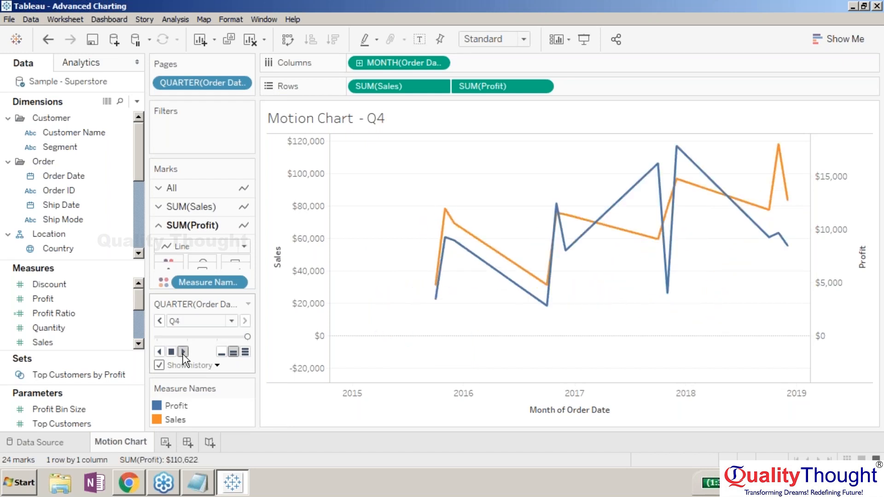
Drill the Order Date field on Columns down from month to week and day.
click(359, 63)
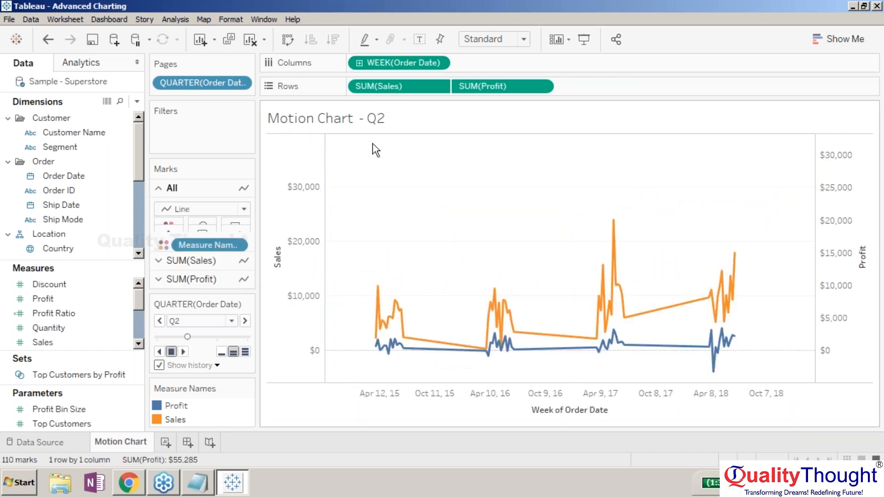
click(359, 64)
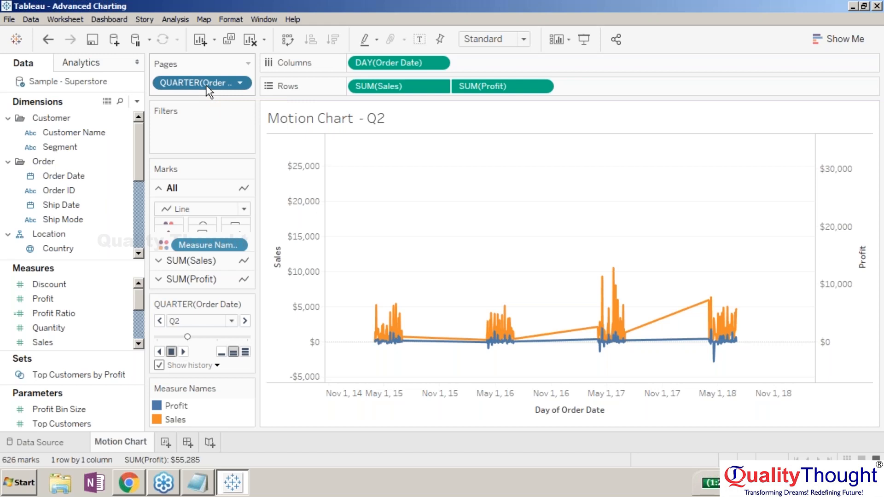
Remove Order Date from Pages and set the Order Date field on Columns to the discrete Month level.
key(Delete)
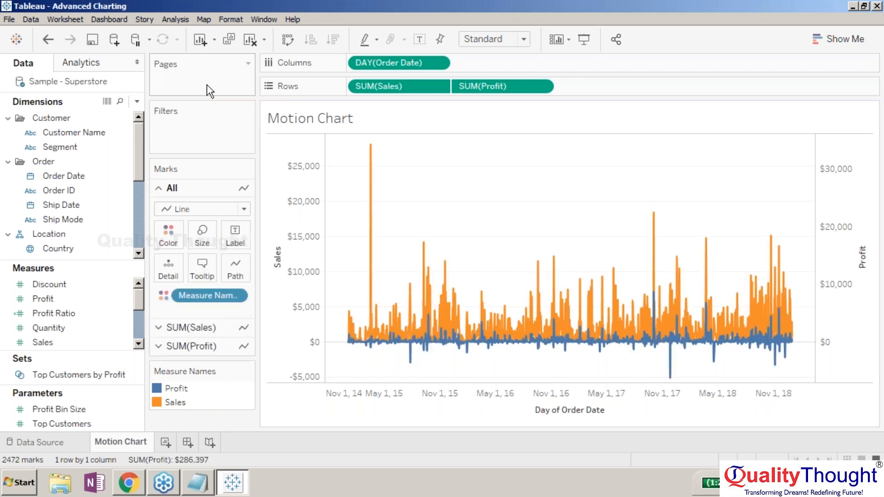
click(437, 64)
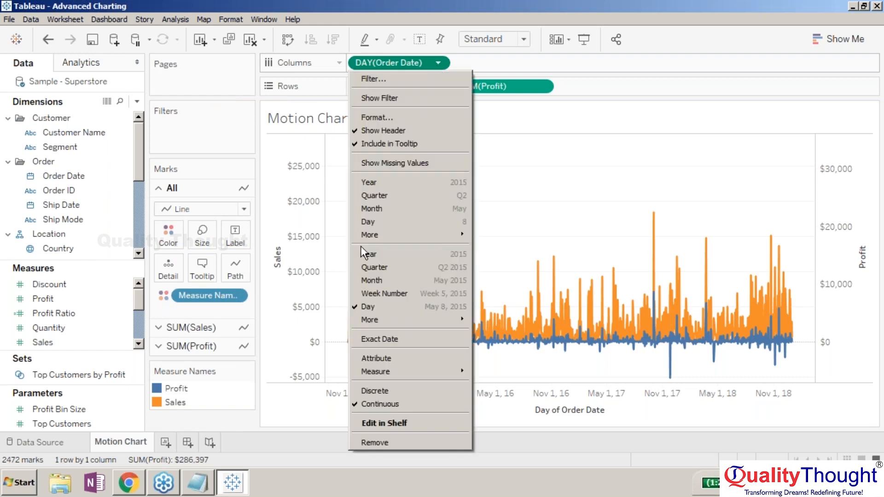
click(371, 211)
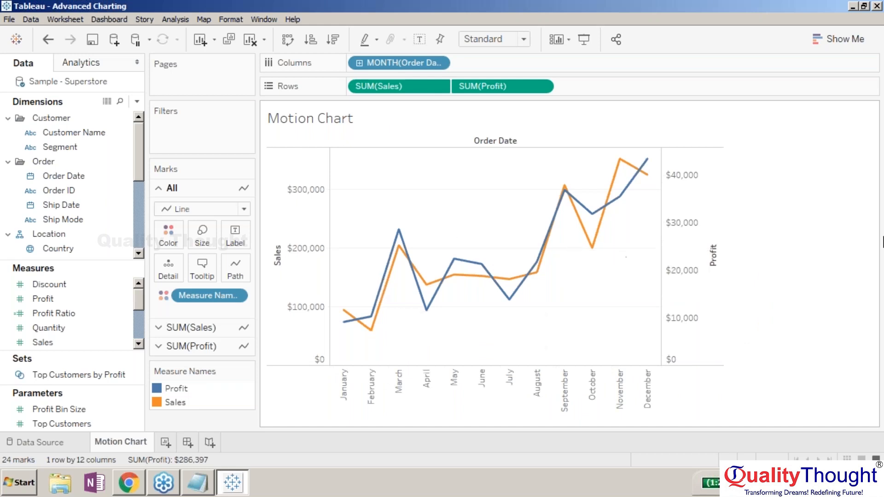
click(869, 229)
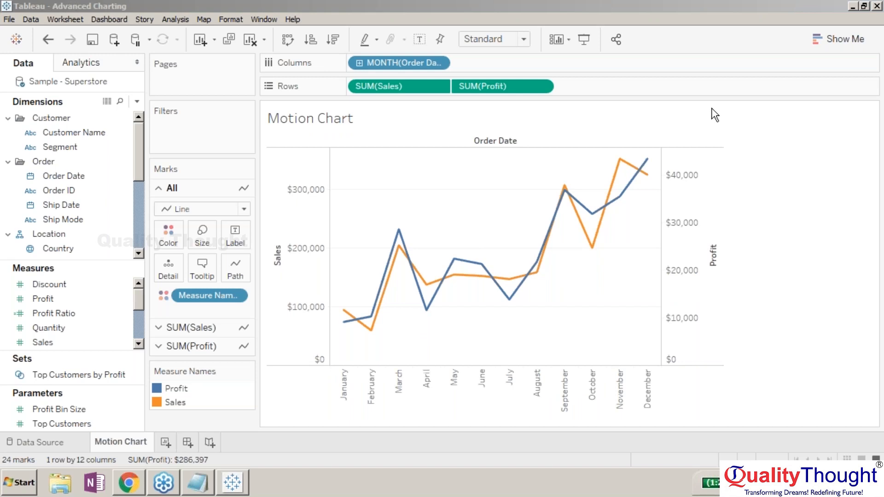
Add the Order Date dimension to the Pages shelf.
click(113, 176)
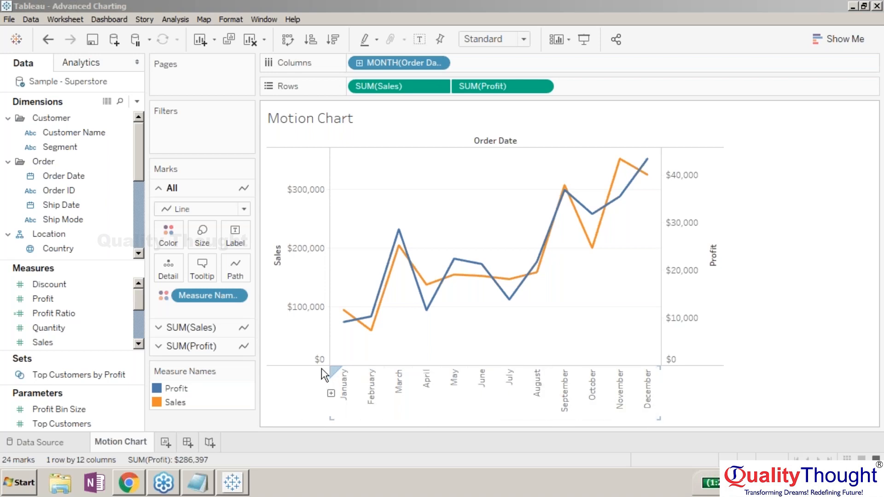
click(84, 172)
drag(84, 171, 209, 67)
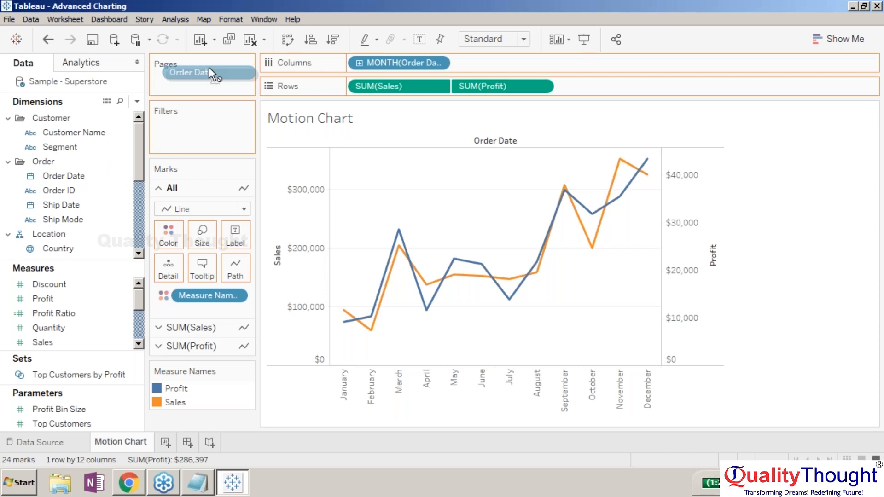
drag(209, 67, 208, 68)
drag(115, 174, 202, 80)
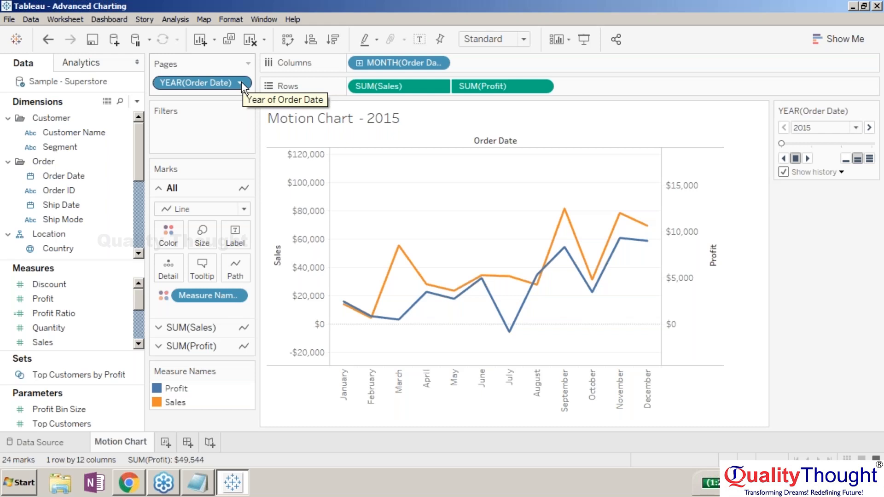
Set the Order Date page field to the discrete Month level, matching the date level on Columns.
click(241, 82)
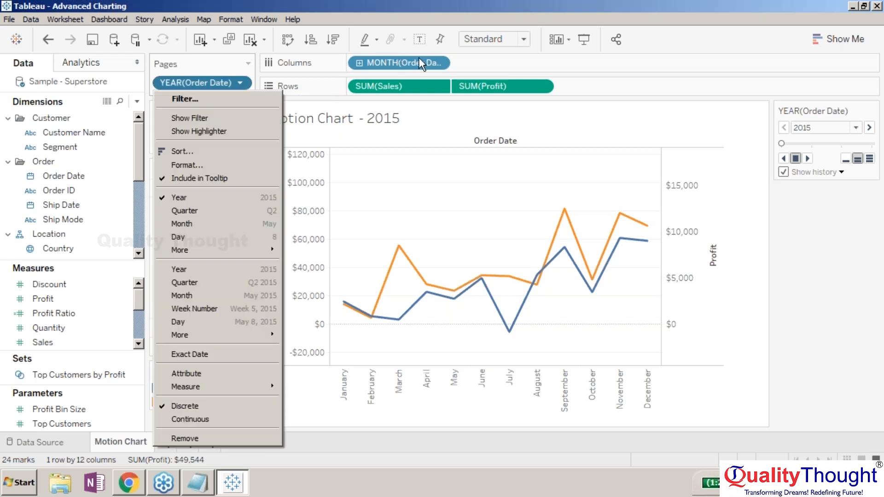
click(440, 64)
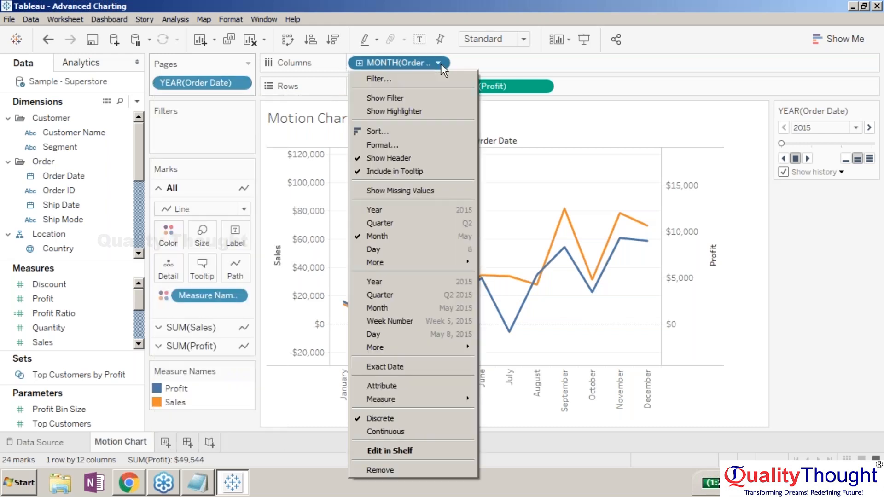
click(242, 81)
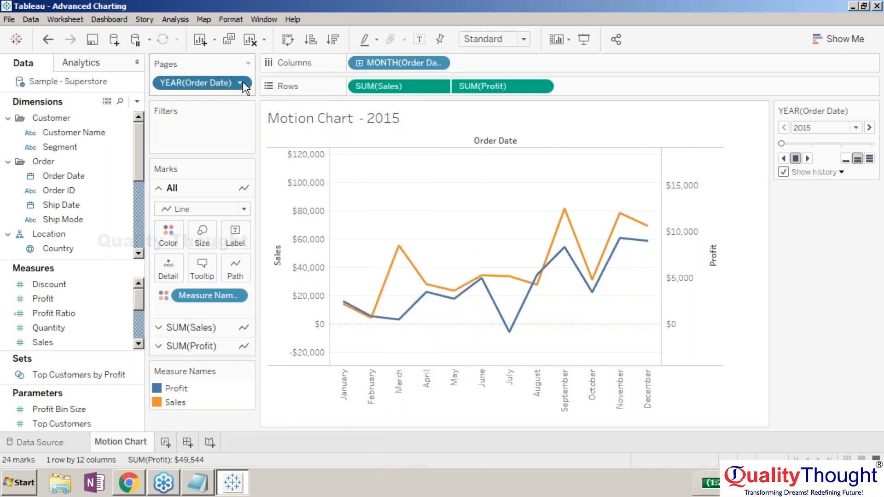
click(242, 82)
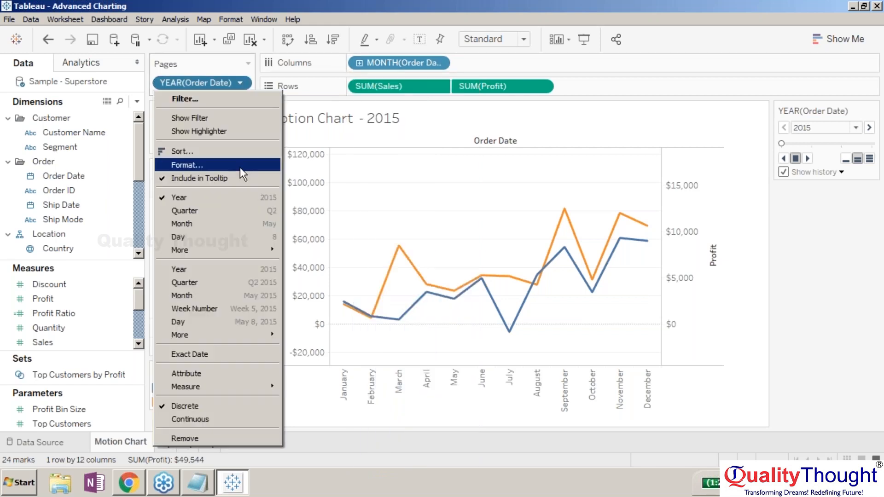
click(244, 223)
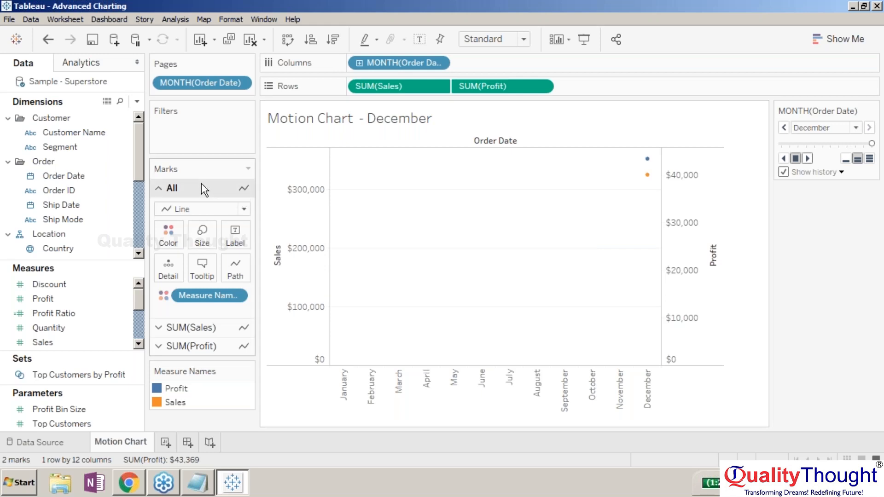
Set the mark type for all measures to Automatic and check the SUM(Sales) and SUM(Profit) mark settings.
click(246, 210)
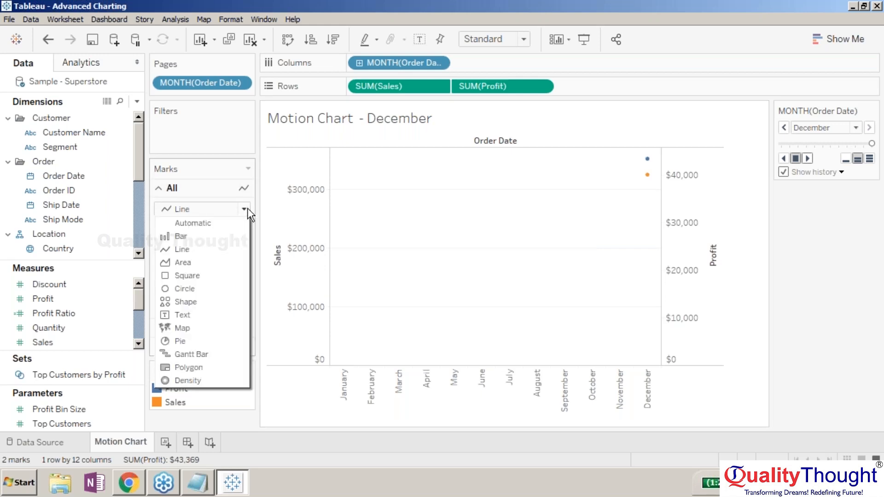
click(233, 226)
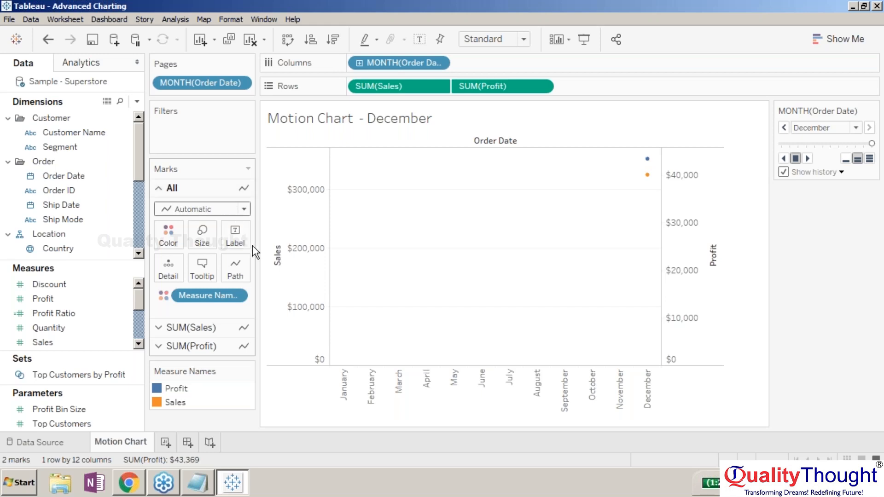
click(201, 328)
click(209, 346)
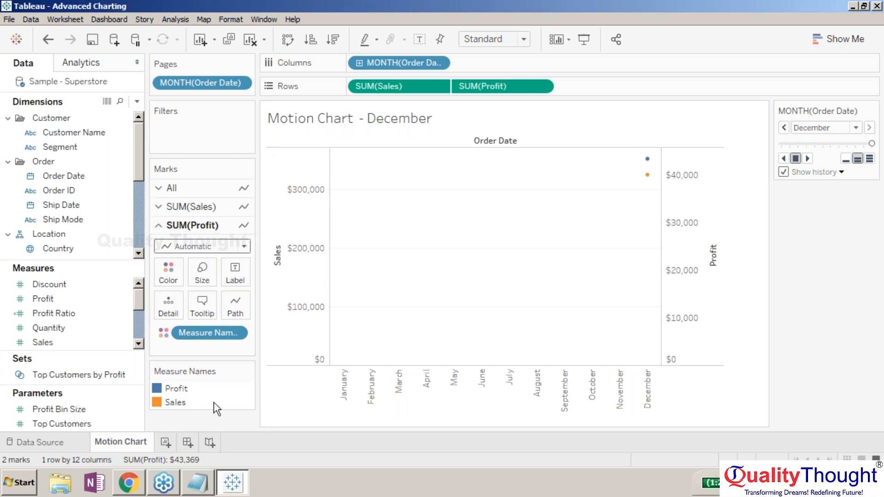
Set the mark type for all measures to Circle and play the month pages forward.
click(231, 188)
click(244, 209)
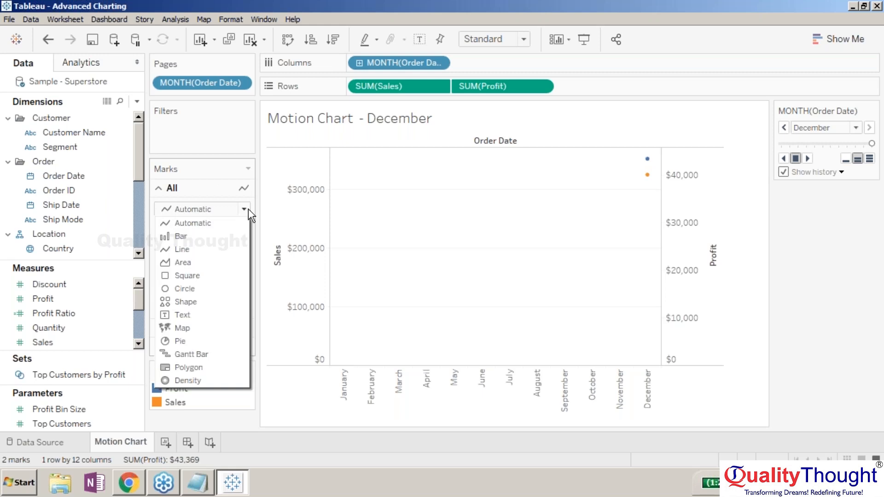
click(214, 291)
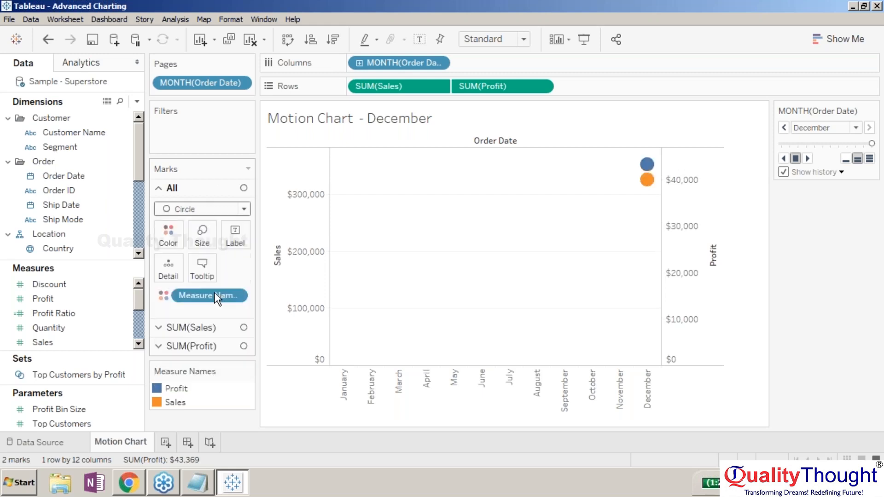
click(808, 158)
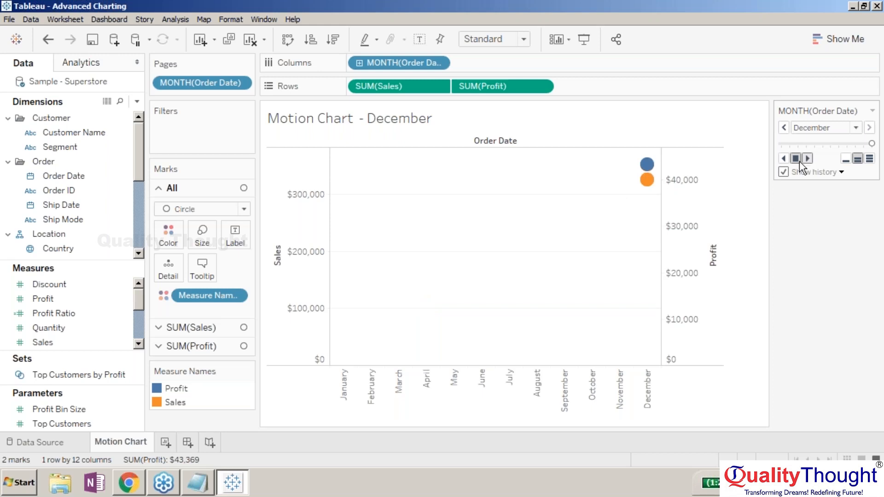
Set the page history to show for Manual marks and replay the month pages.
click(242, 328)
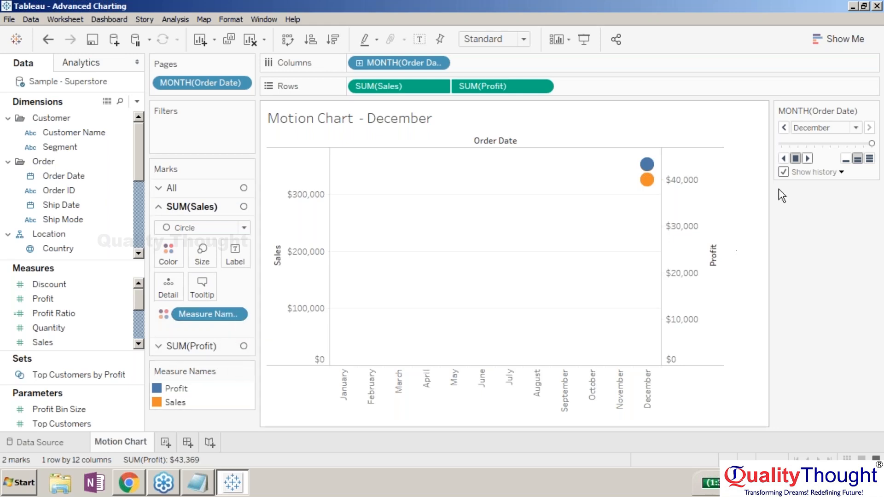
click(783, 172)
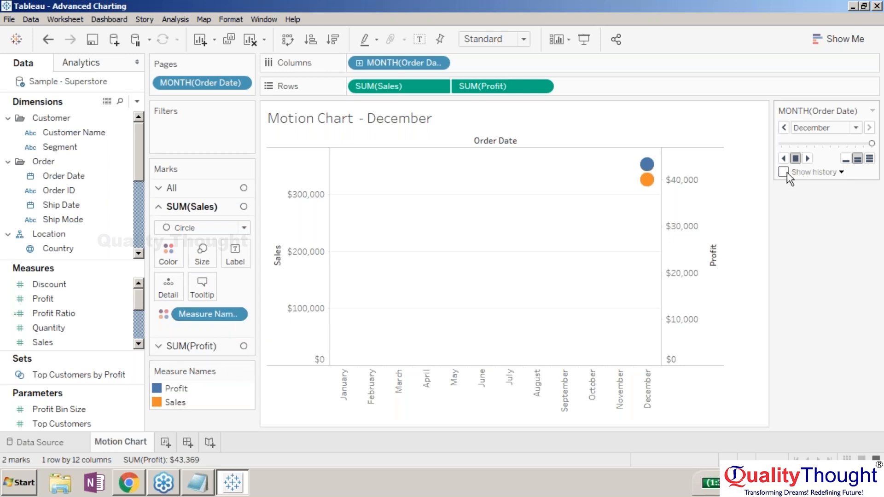
click(840, 173)
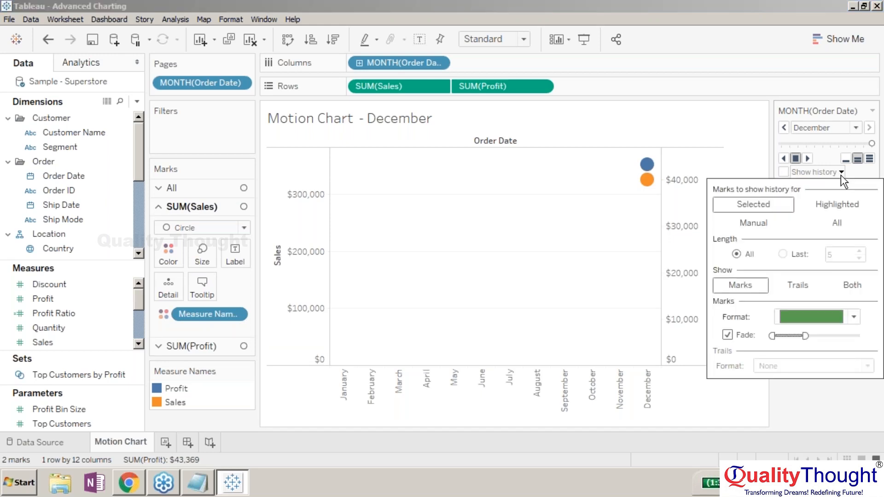
click(760, 225)
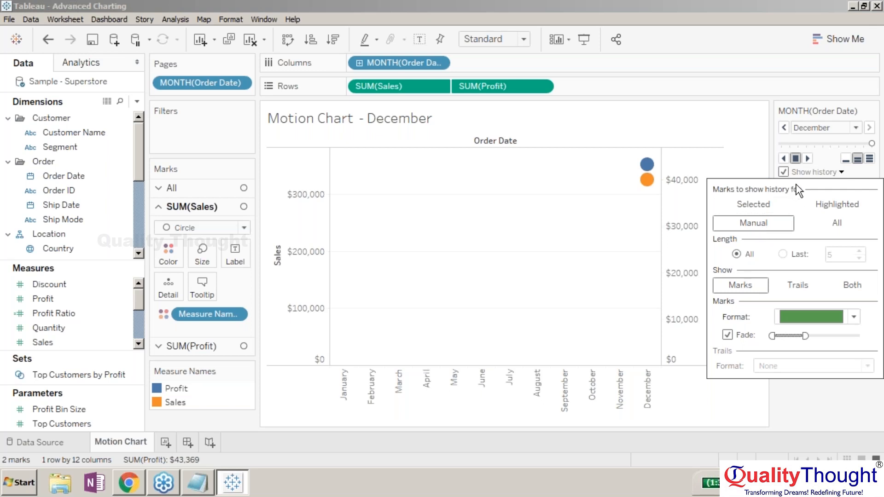
click(810, 156)
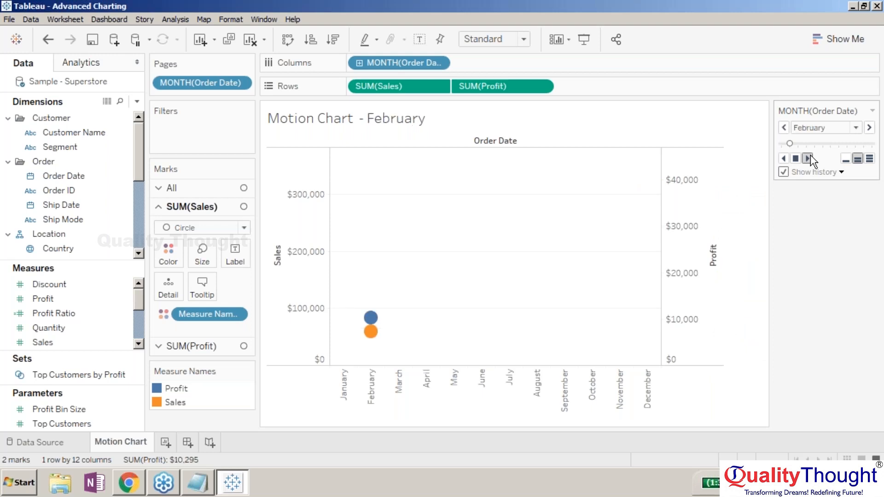
Switch the page history to Trails with the thinnest dotted line and continue playing the month pages.
click(839, 172)
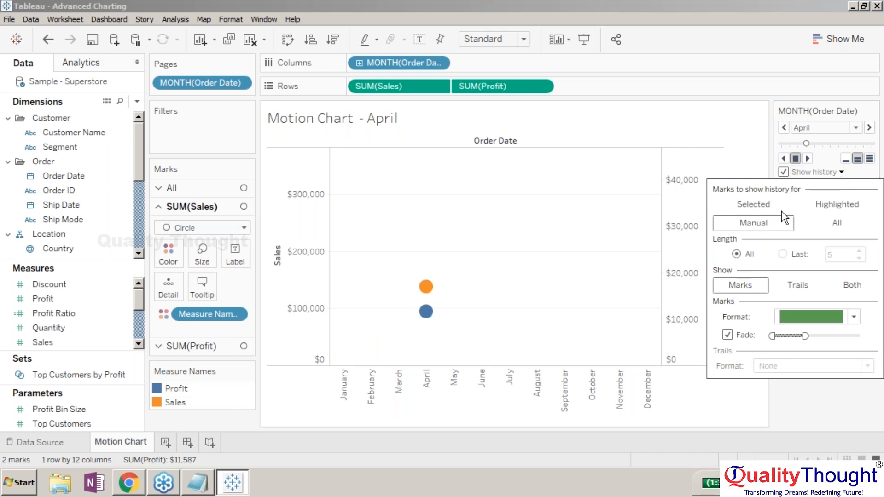
click(793, 282)
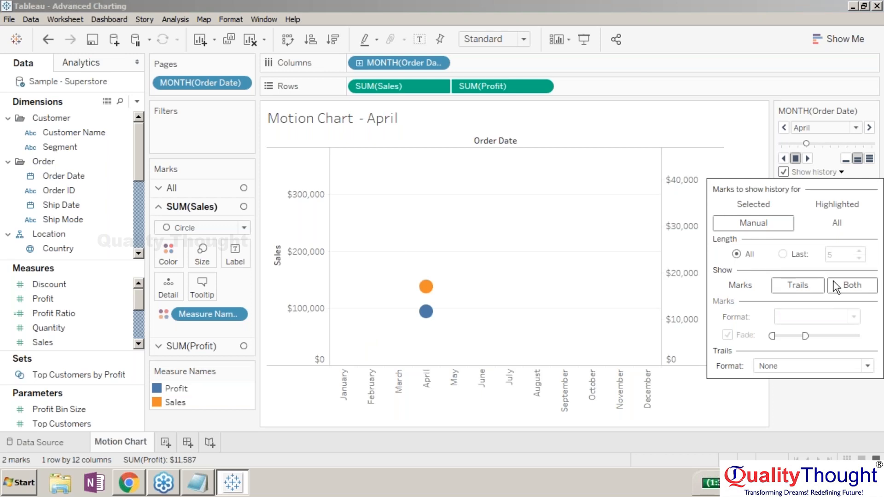
click(808, 366)
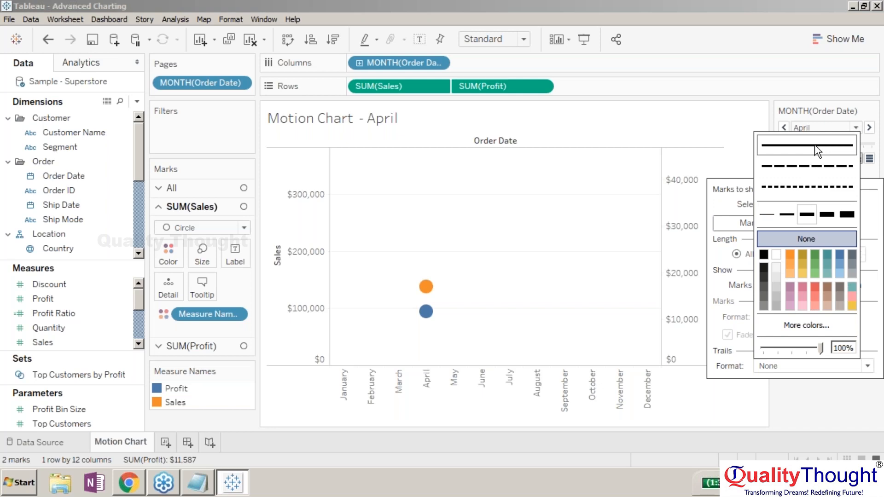
click(766, 214)
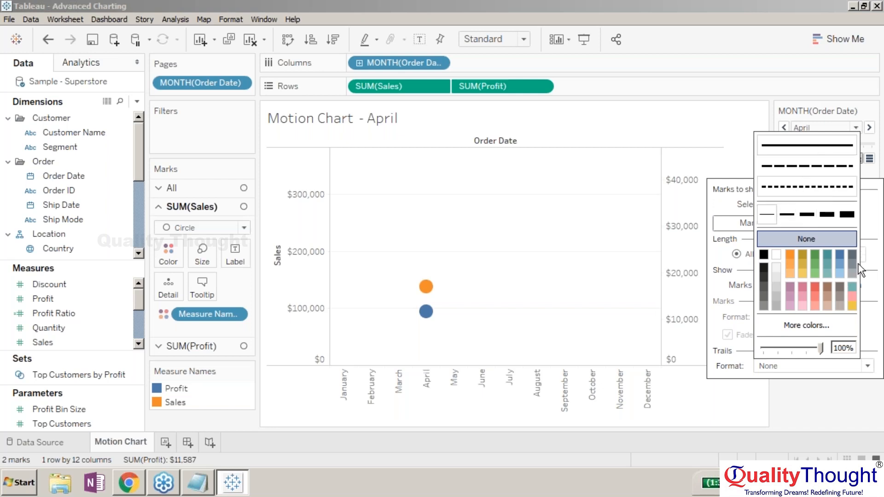
click(722, 376)
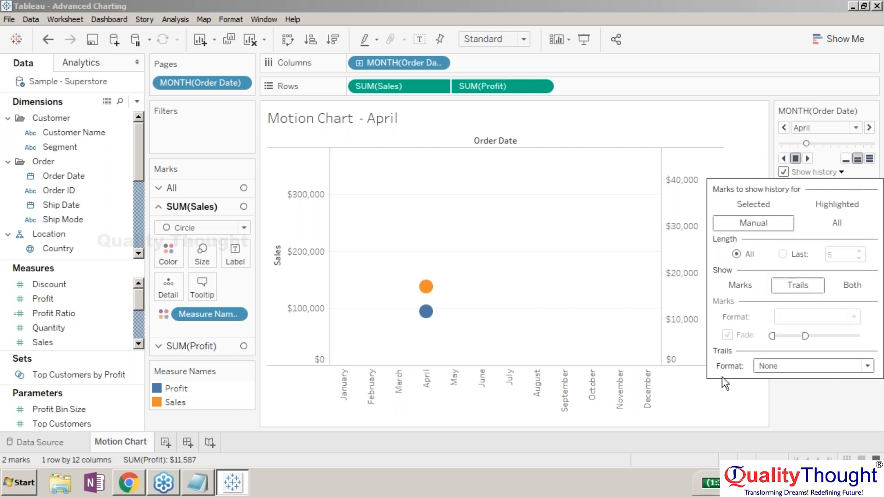
click(806, 159)
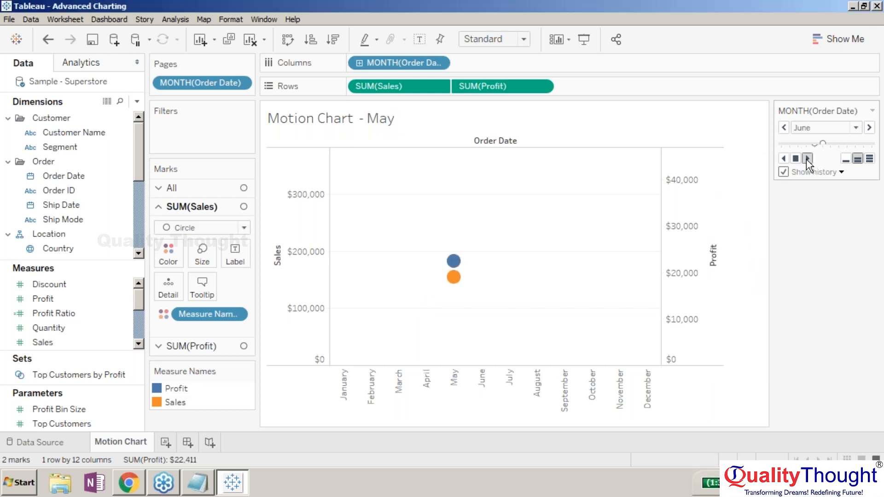
Set the page history to show both marks and trails.
click(839, 173)
click(838, 290)
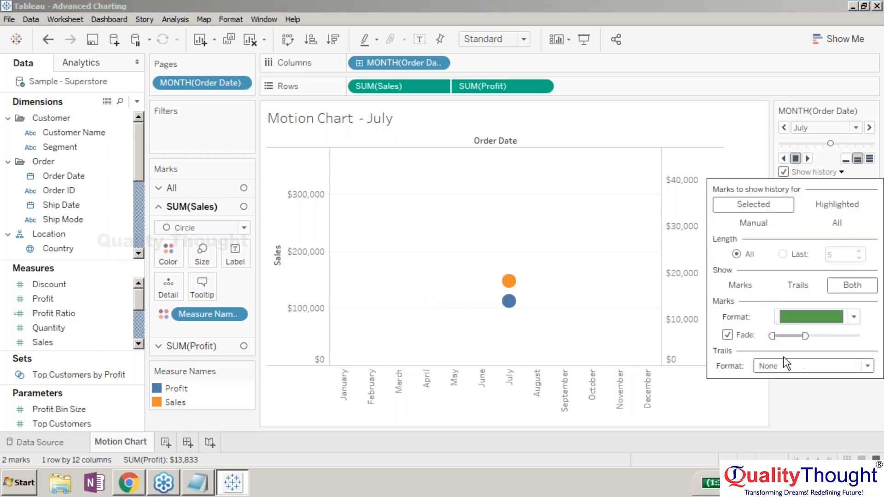
click(810, 411)
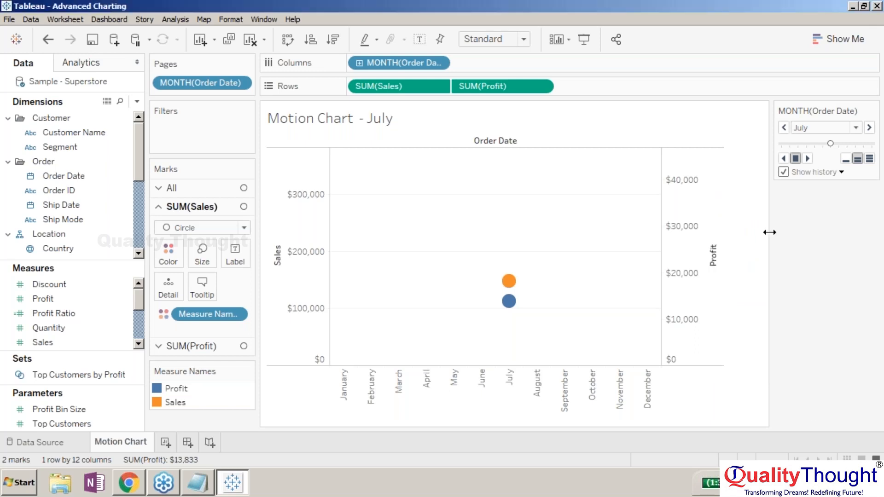
Set the mark type for all measures back to Automatic and play the month pages forward.
click(235, 189)
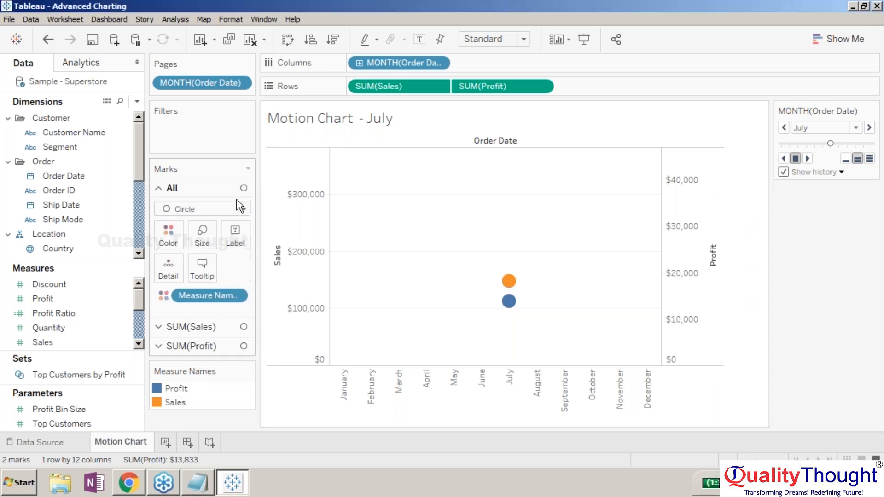
click(184, 209)
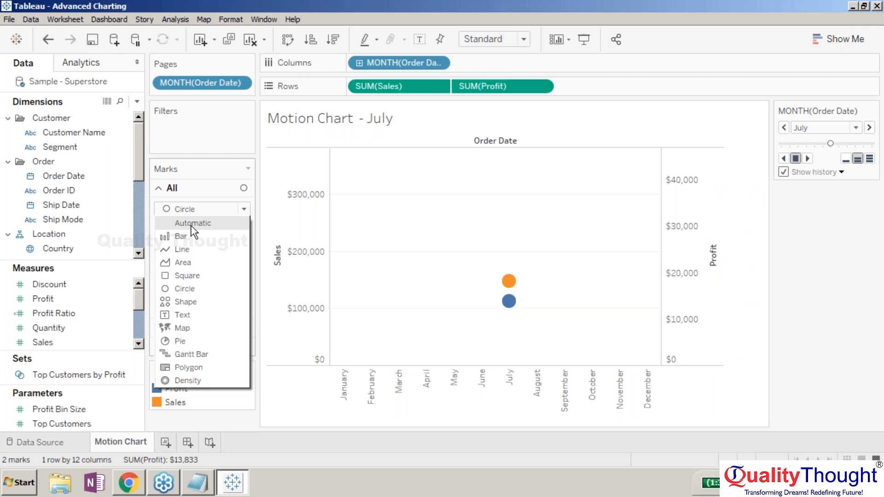
click(195, 223)
click(808, 159)
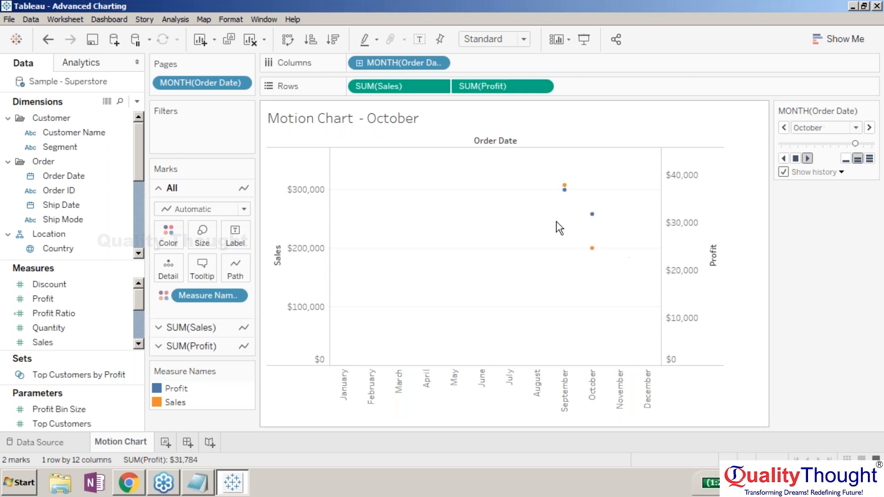
Try the Highlighted, Manual and Selected options for which marks show page history.
click(840, 173)
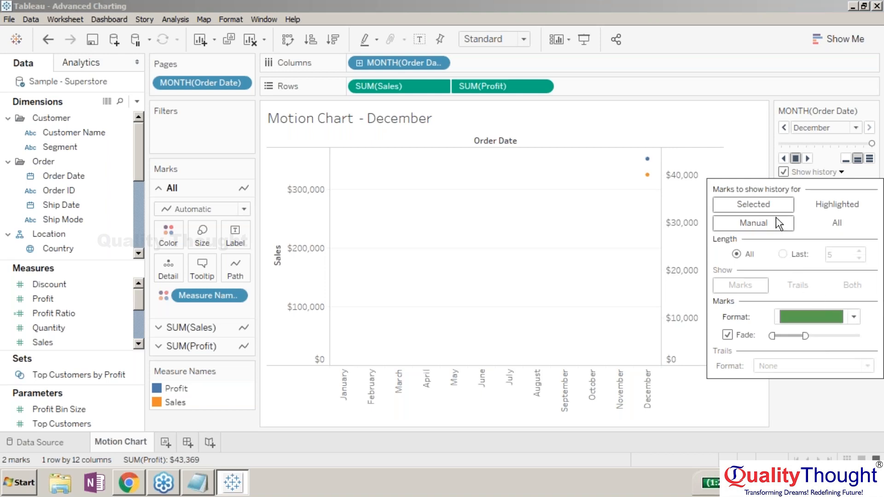
click(824, 206)
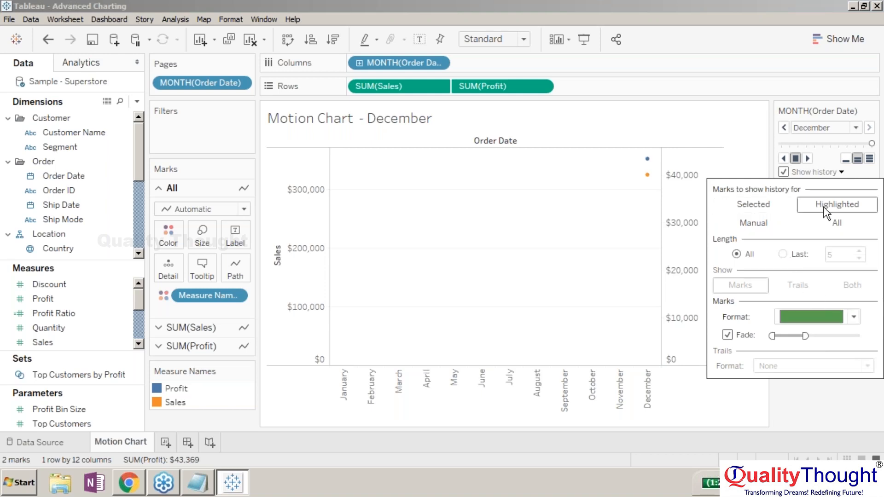
click(760, 224)
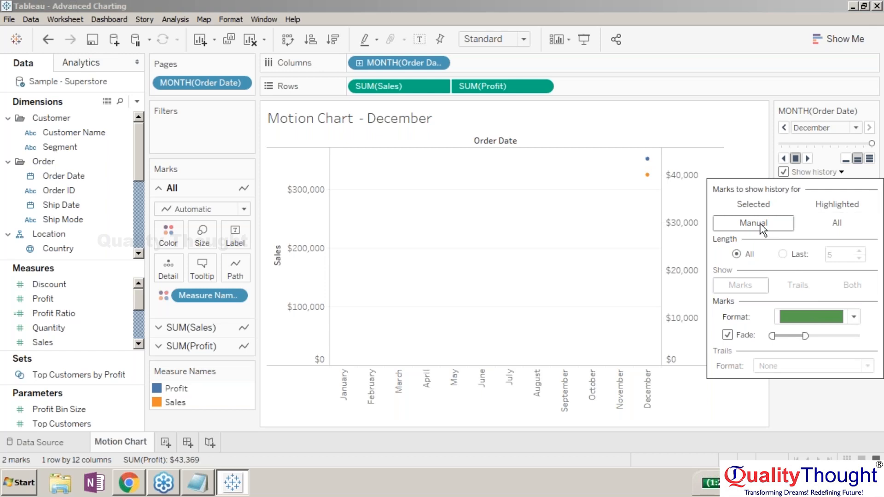
click(795, 158)
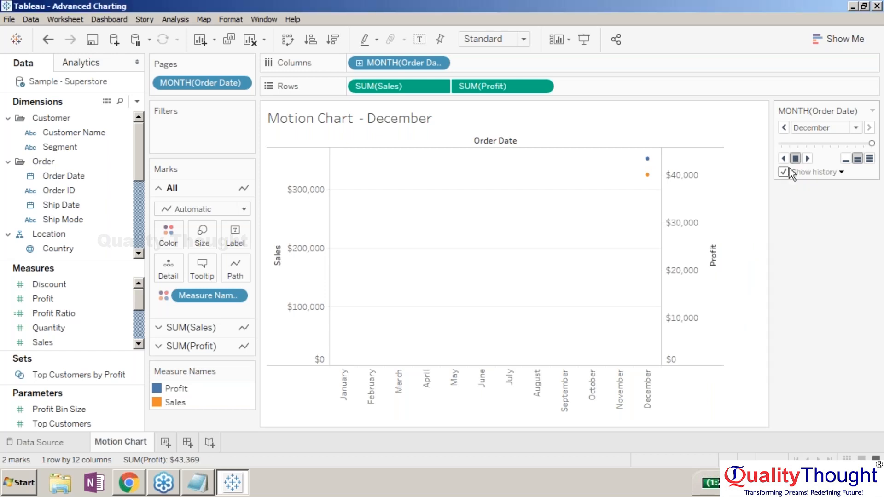
click(821, 178)
click(821, 172)
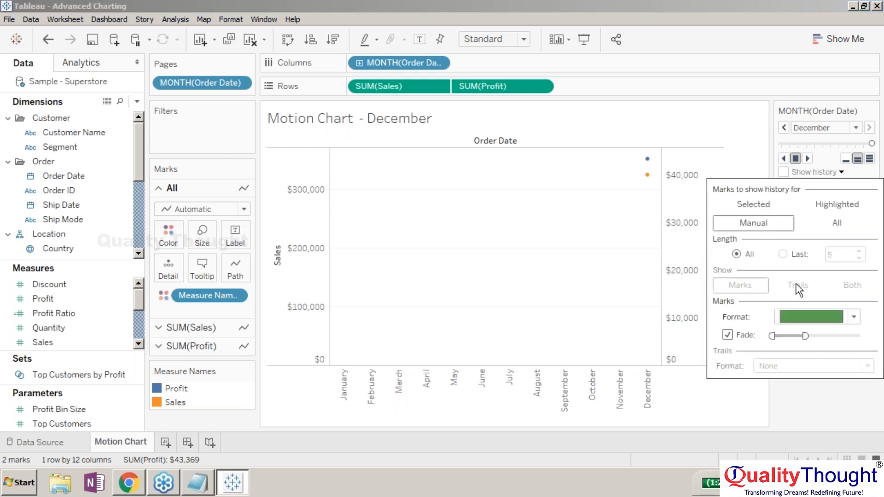
click(766, 210)
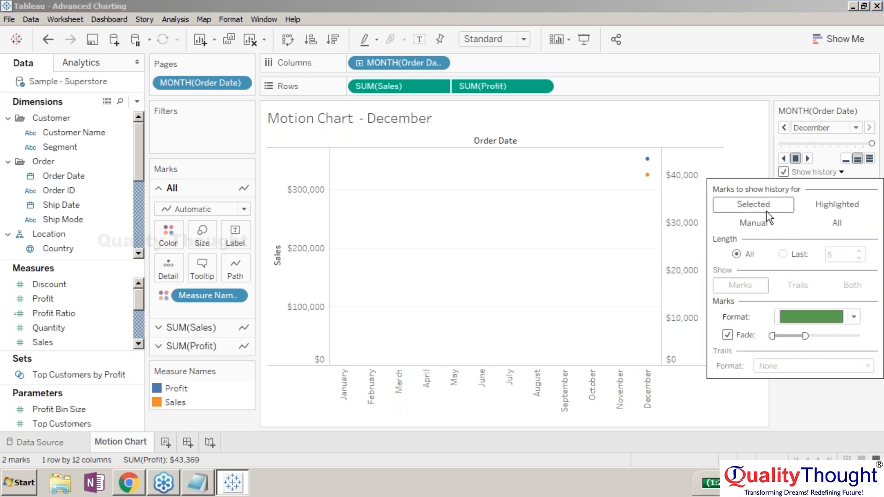
click(828, 206)
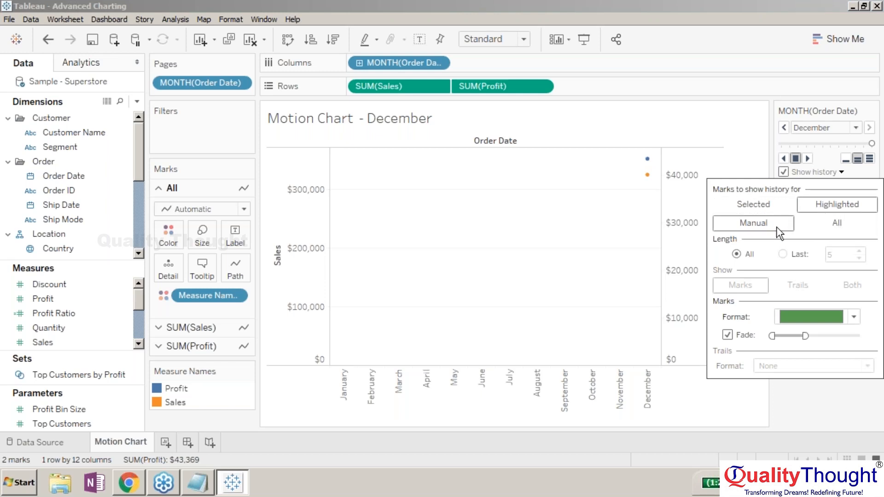
Show the page history for All marks and replay the month pages.
click(842, 223)
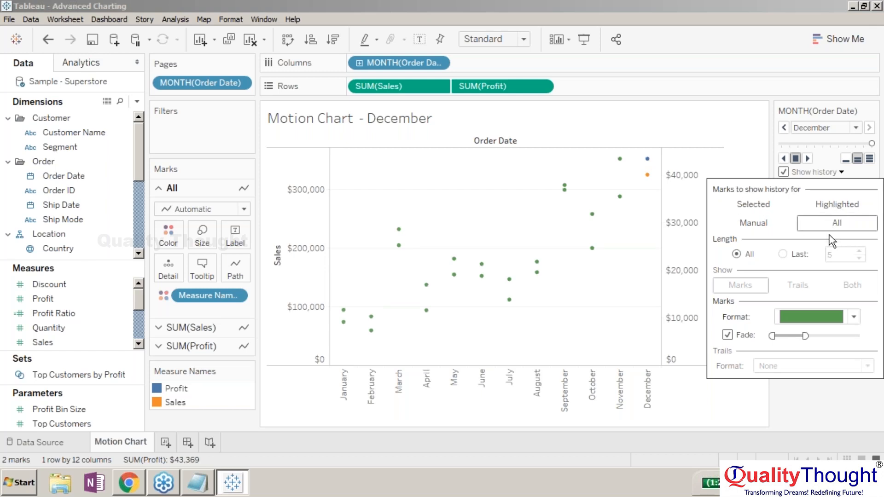
click(821, 160)
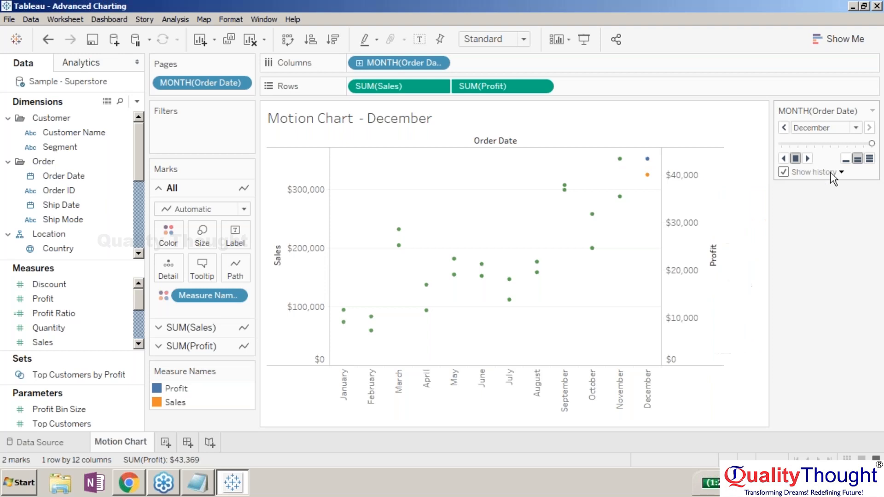
click(808, 159)
Shift both ends of the history marks' fade range higher and color the history marks light gray.
click(811, 173)
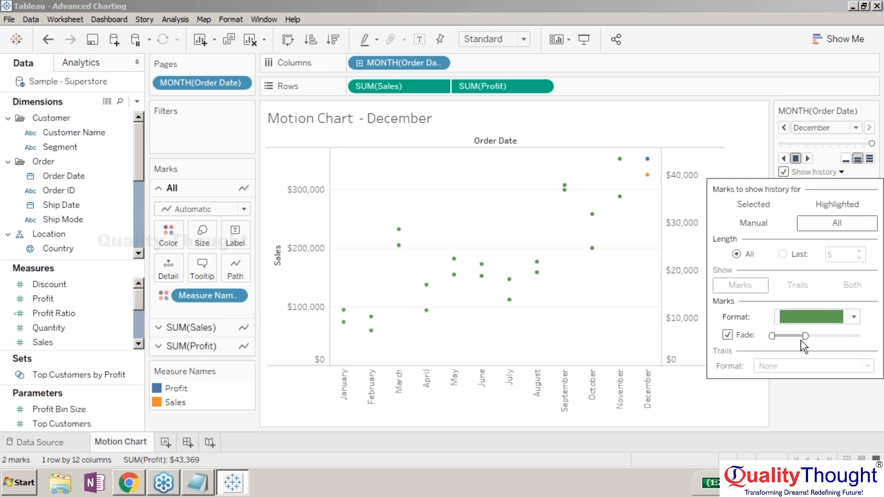
drag(805, 336, 877, 336)
drag(772, 336, 826, 337)
click(854, 316)
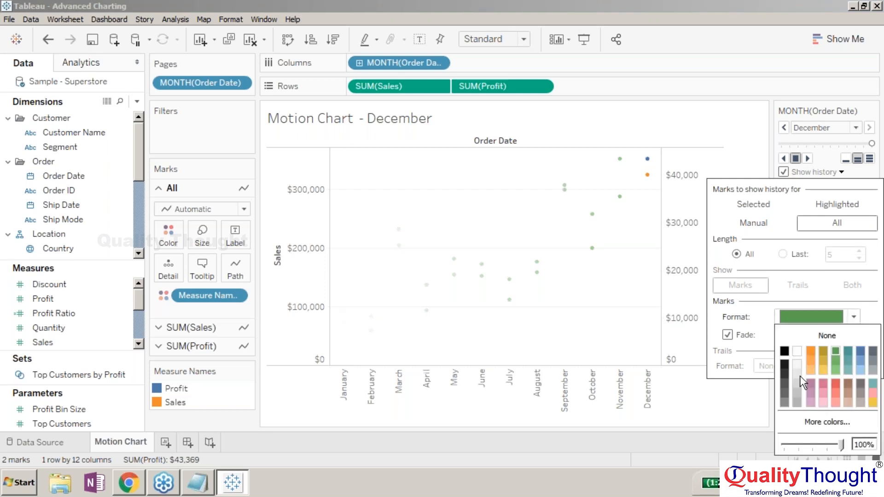
click(797, 393)
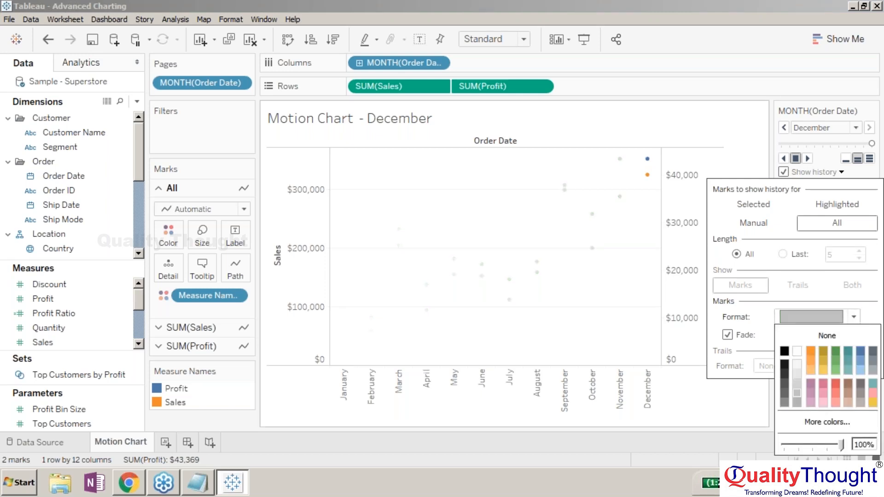
Turn off fading for the history marks.
click(727, 335)
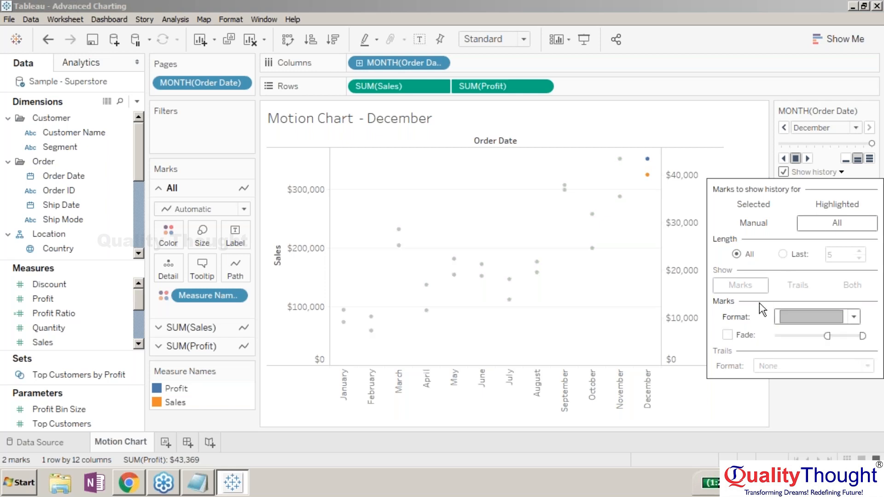
click(727, 334)
click(811, 388)
click(822, 172)
Try darker shades for the history marks, settle on medium gray, and replay the month pages.
click(852, 317)
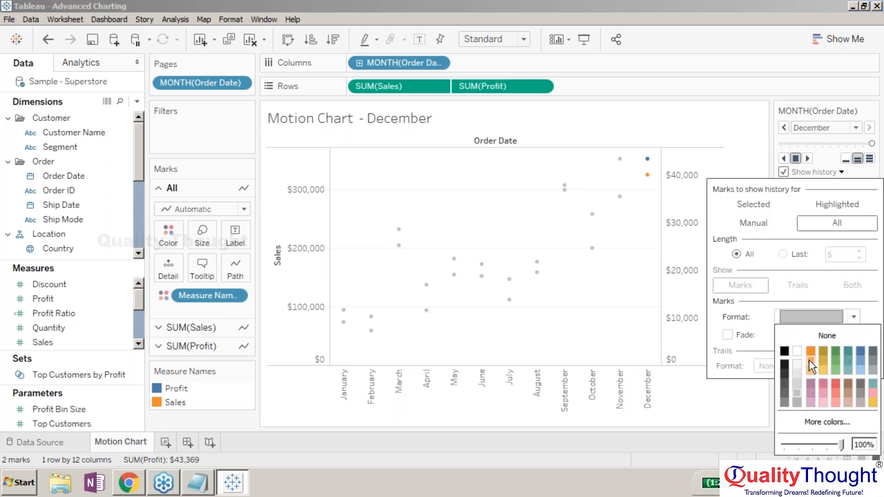
click(784, 375)
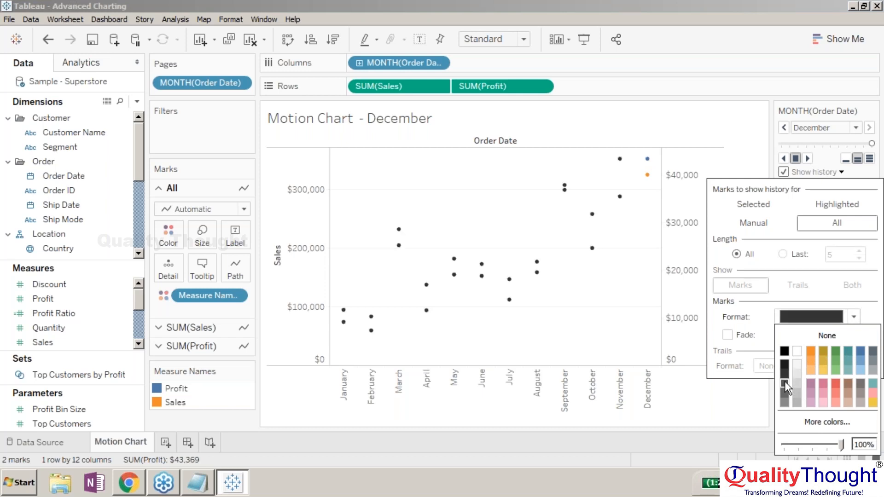
click(784, 381)
click(786, 395)
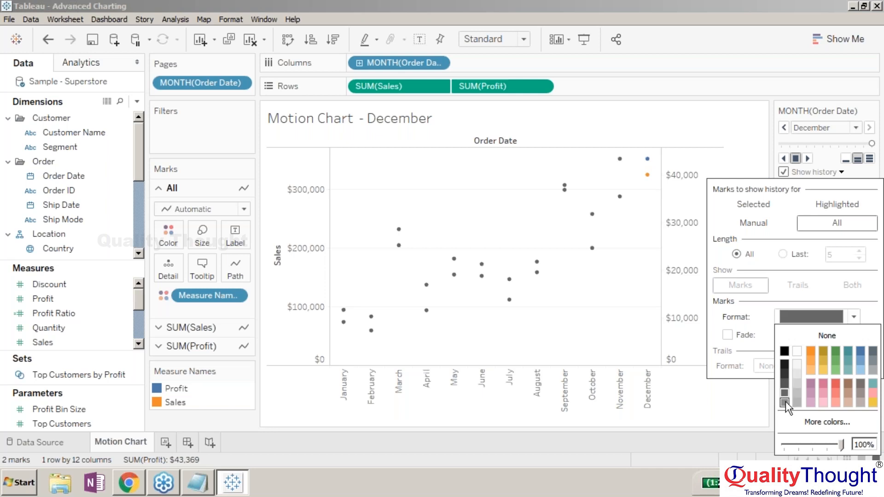
click(784, 402)
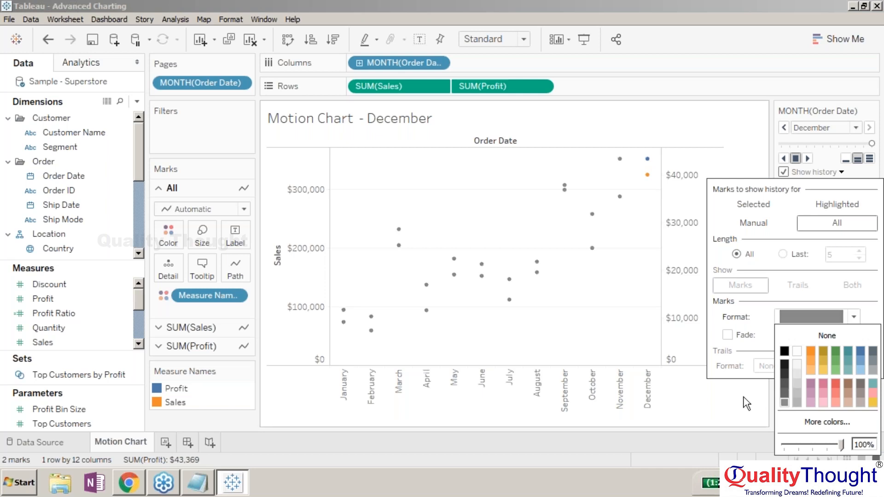
click(768, 305)
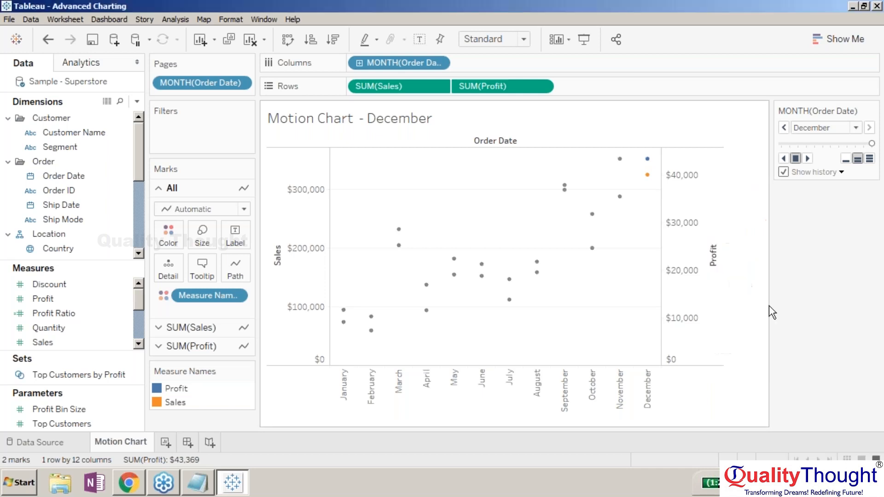
click(807, 159)
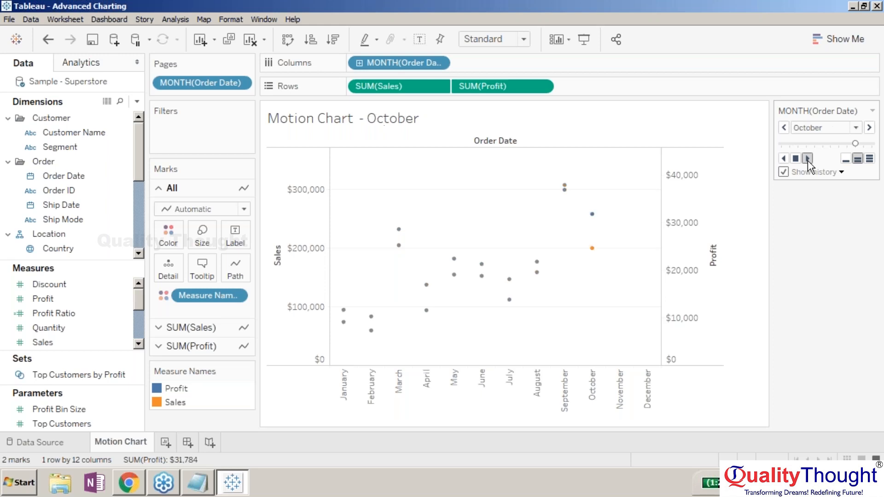
Limit the history length to the last 12 pages, trying higher values first.
click(841, 172)
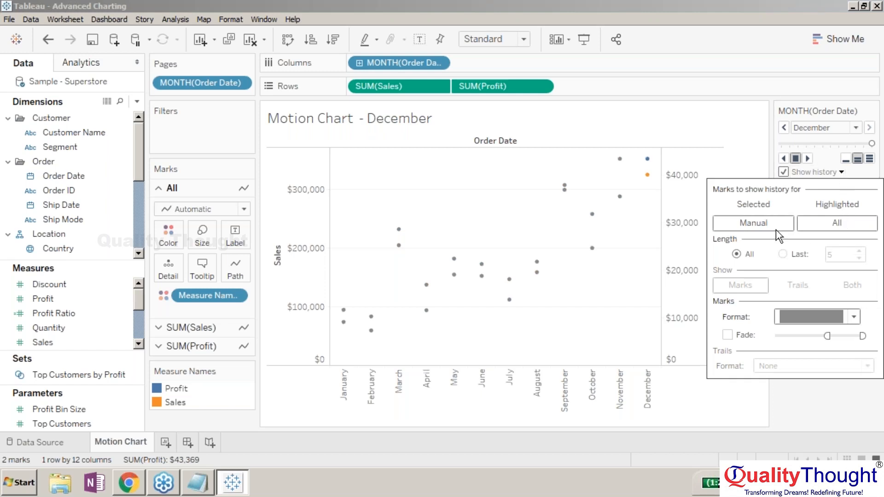
click(782, 253)
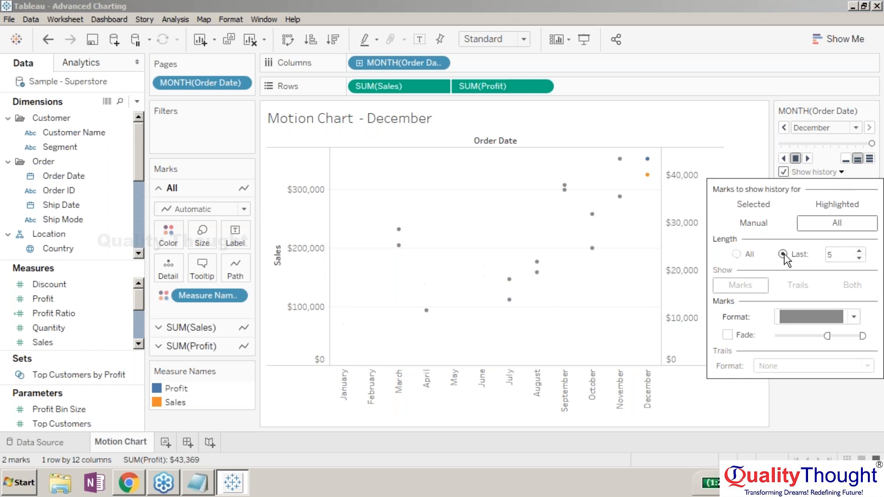
click(859, 249)
click(858, 250)
click(858, 249)
click(858, 250)
click(858, 249)
click(858, 249)
click(858, 250)
click(858, 250)
click(858, 249)
click(858, 250)
click(858, 249)
click(859, 250)
click(858, 249)
click(858, 249)
click(858, 250)
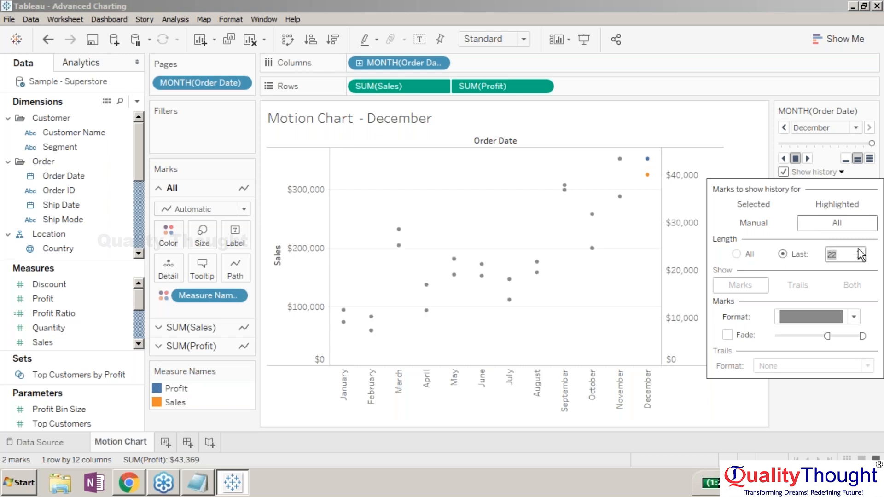
click(858, 250)
click(858, 250)
click(858, 258)
click(858, 258)
click(858, 258)
click(858, 258)
click(858, 258)
click(858, 258)
click(858, 258)
click(858, 258)
click(858, 258)
click(859, 258)
Set the history length to All and show the history for Manual marks.
click(737, 254)
click(772, 223)
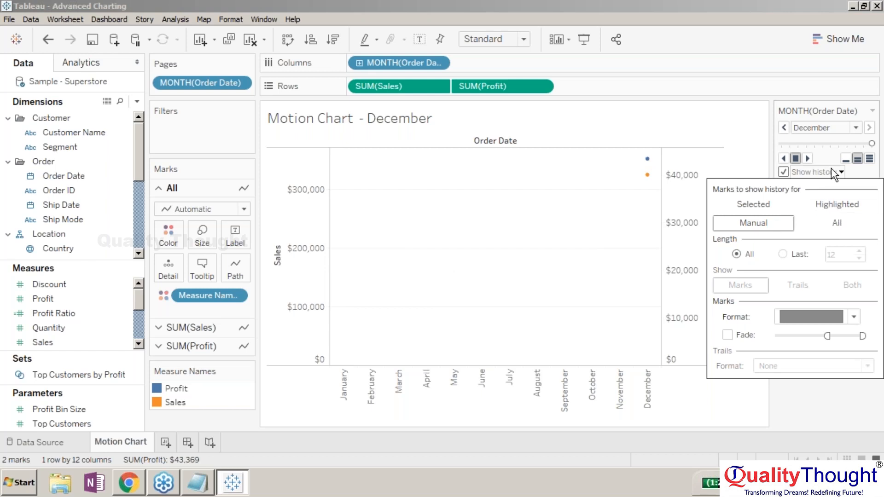
Turn the page history off and try the Selected, Highlighted and All mark options.
click(782, 171)
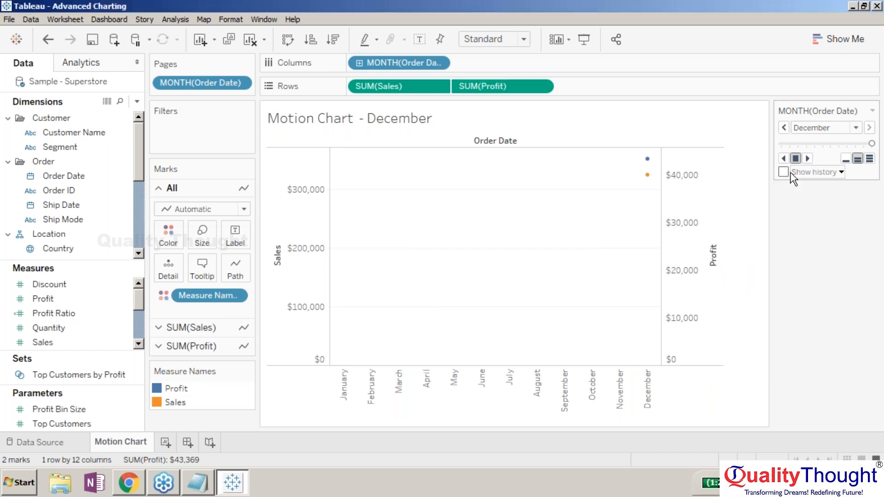
click(809, 171)
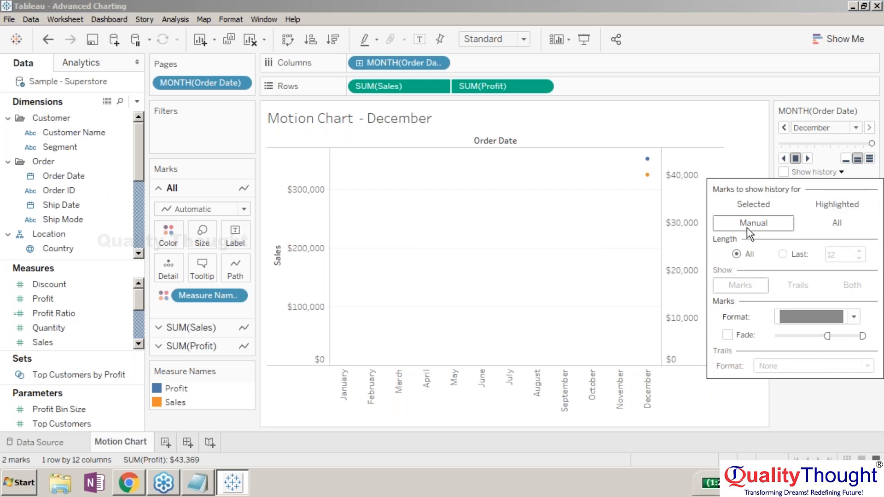
click(748, 208)
click(827, 208)
click(847, 221)
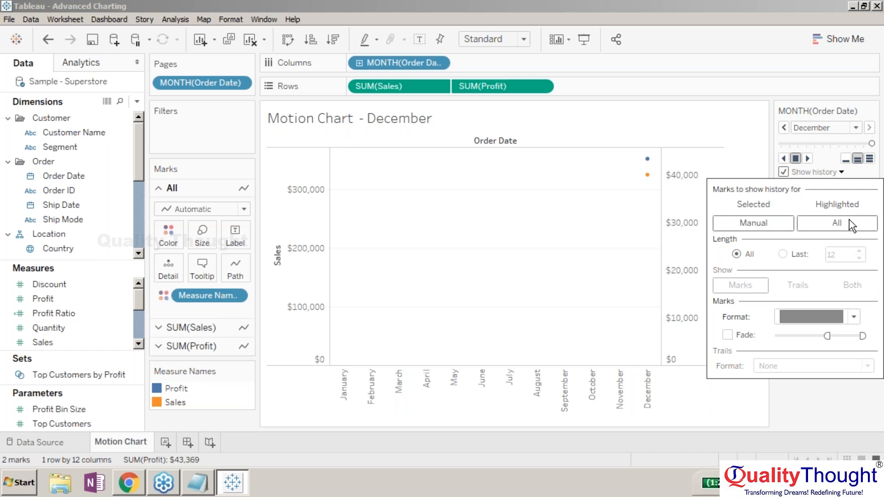
click(763, 205)
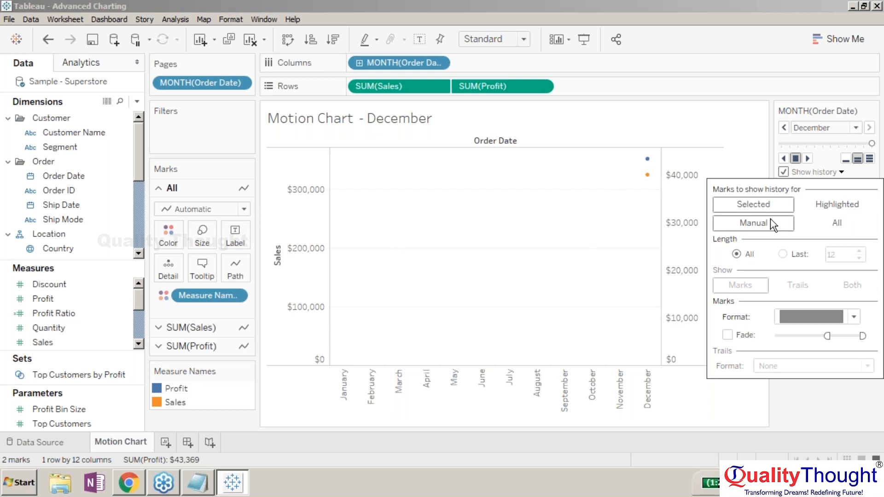
Toggle the page history again and set it to show for Manual marks.
click(774, 149)
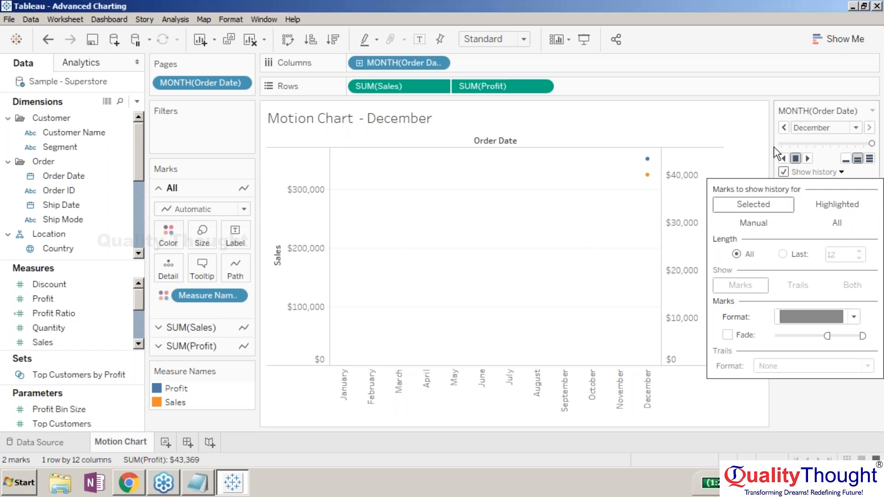
click(807, 175)
click(785, 172)
click(804, 172)
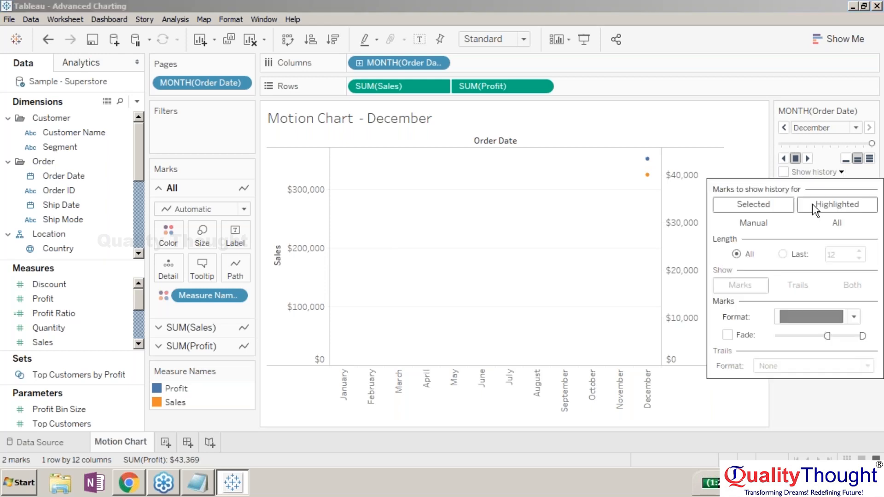
click(777, 222)
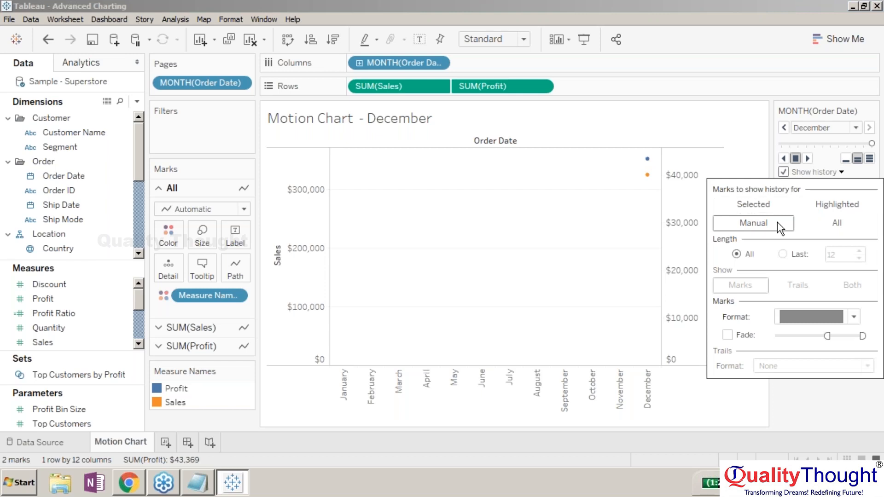
Try the Selected and Highlighted history options while toggling the page history, and return to Manual marks.
click(772, 210)
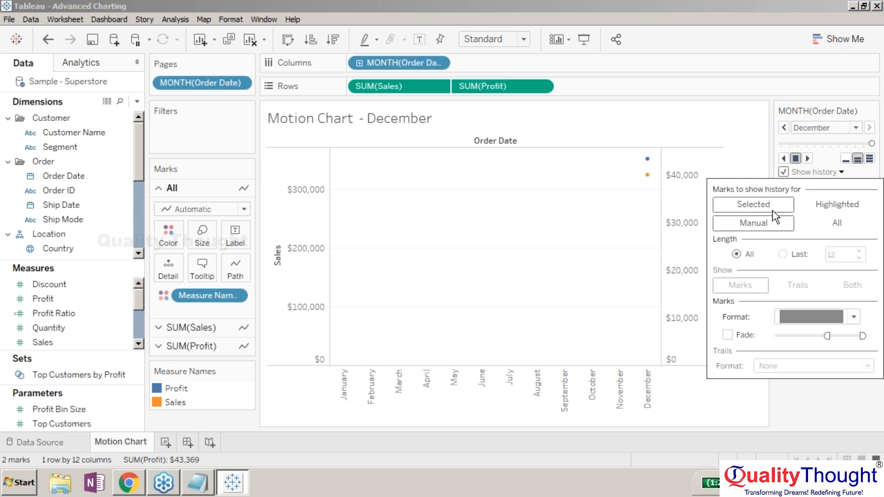
click(783, 172)
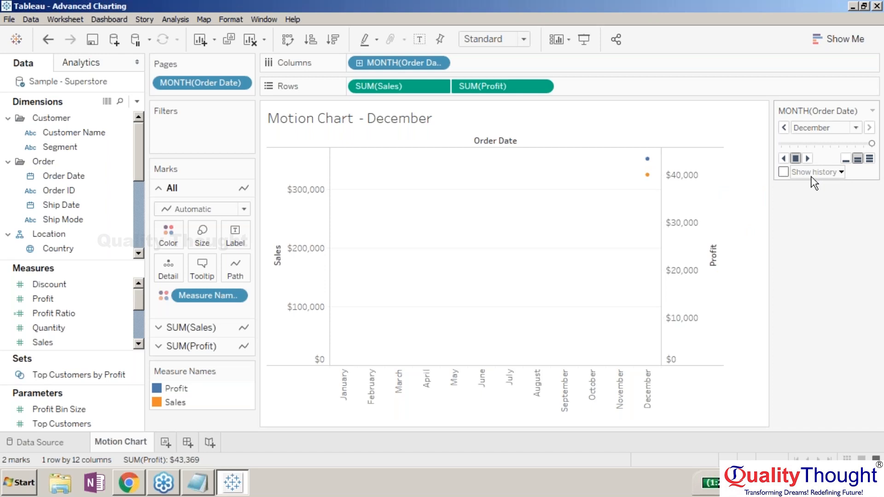
click(811, 178)
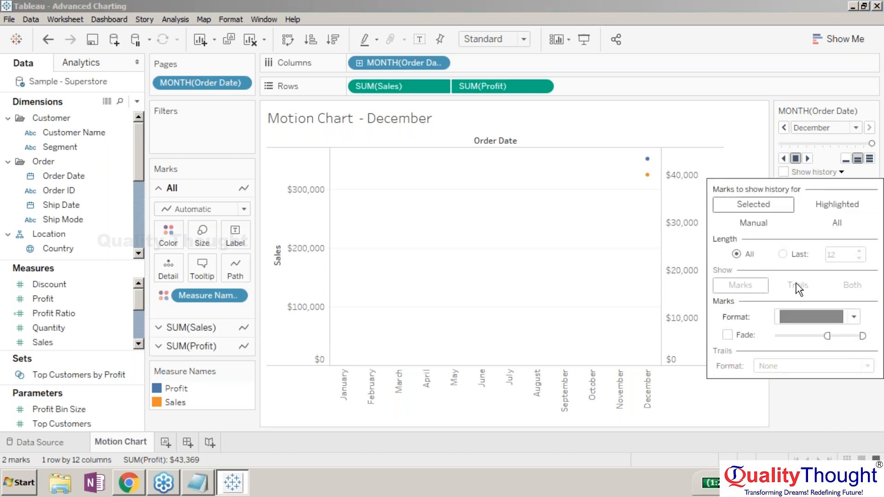
click(828, 205)
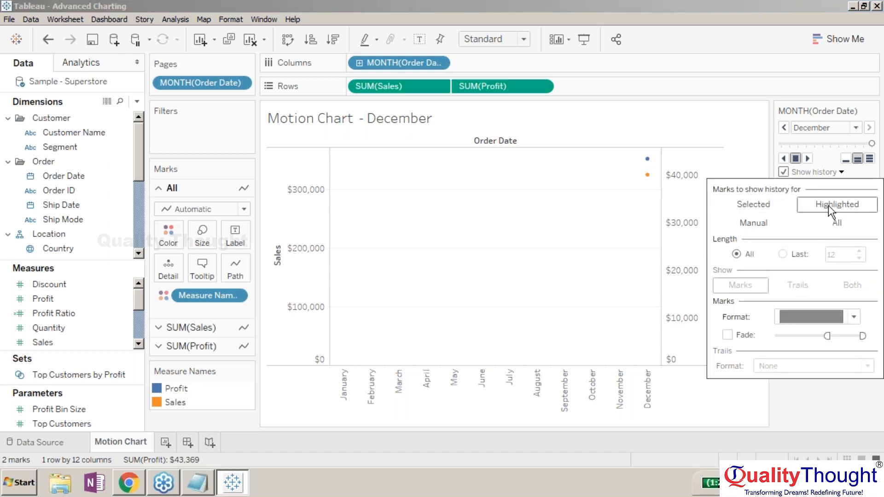
click(753, 224)
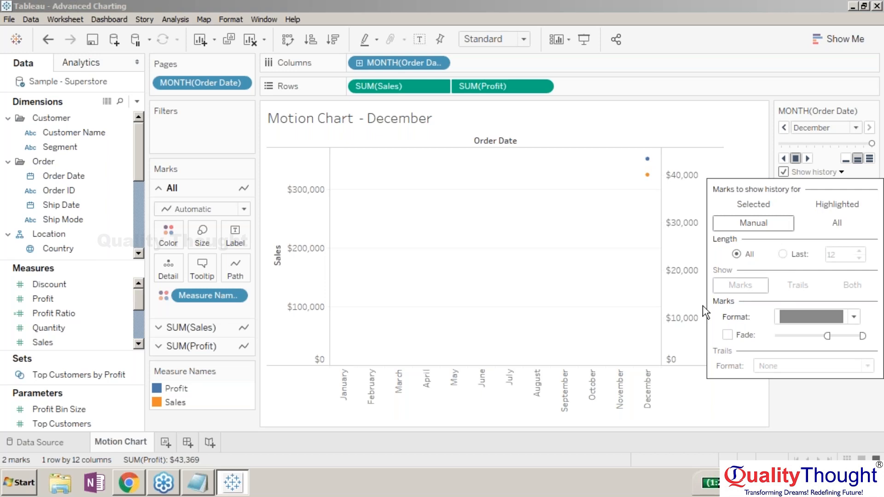
Go back to the November page and set the page history to show for Selected marks.
click(784, 128)
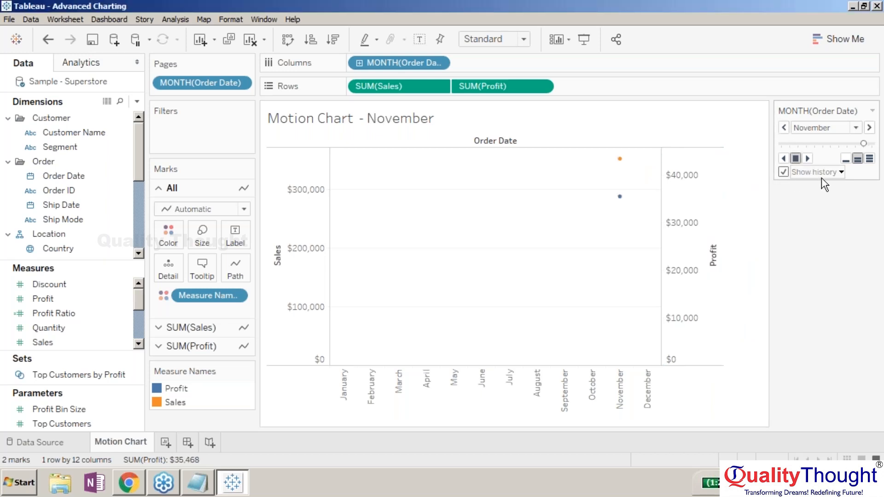
click(840, 171)
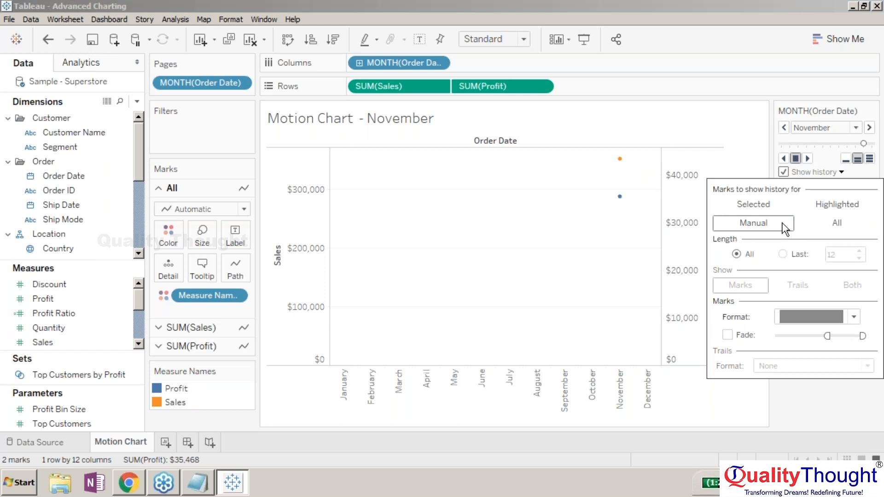
click(782, 224)
click(759, 208)
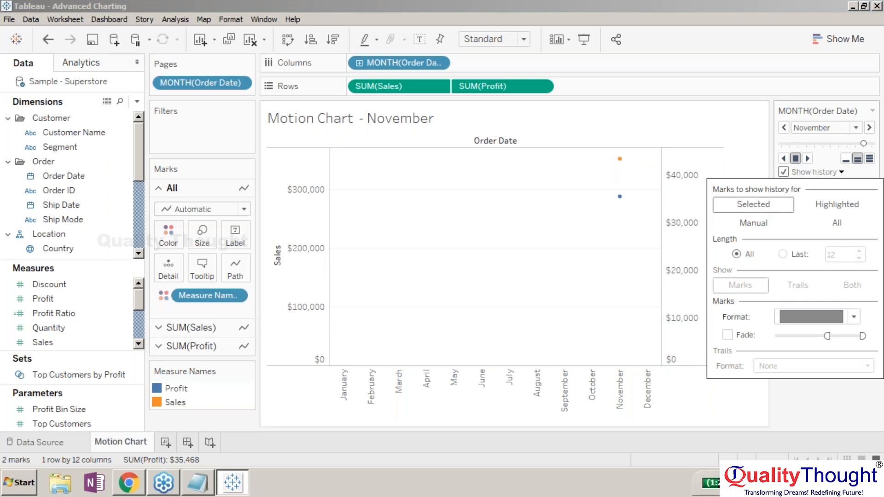
Play the month pages backward from November to January.
click(785, 159)
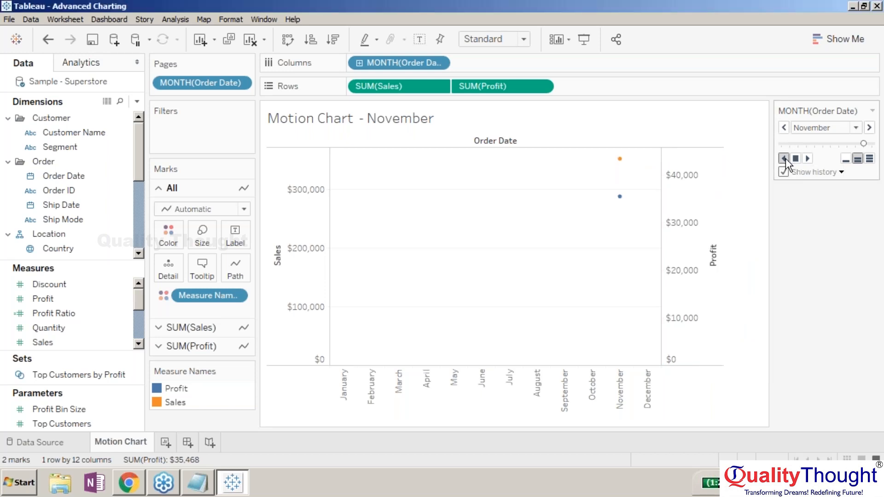
click(825, 128)
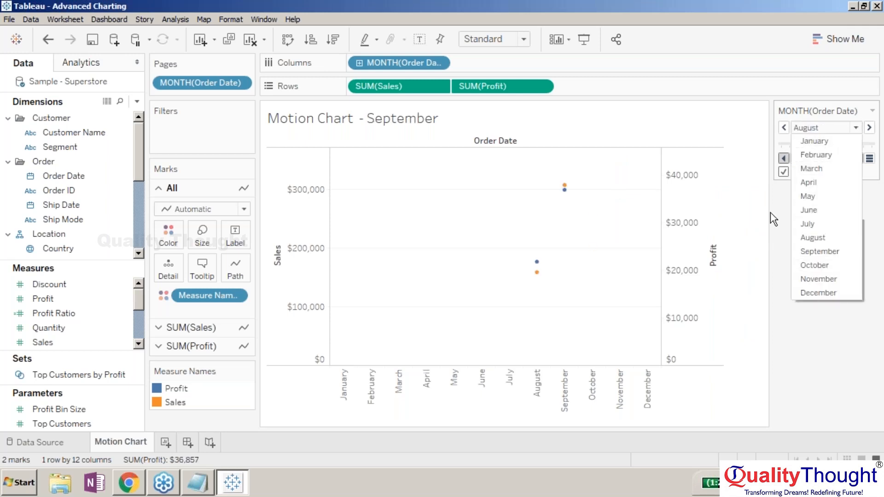
click(773, 238)
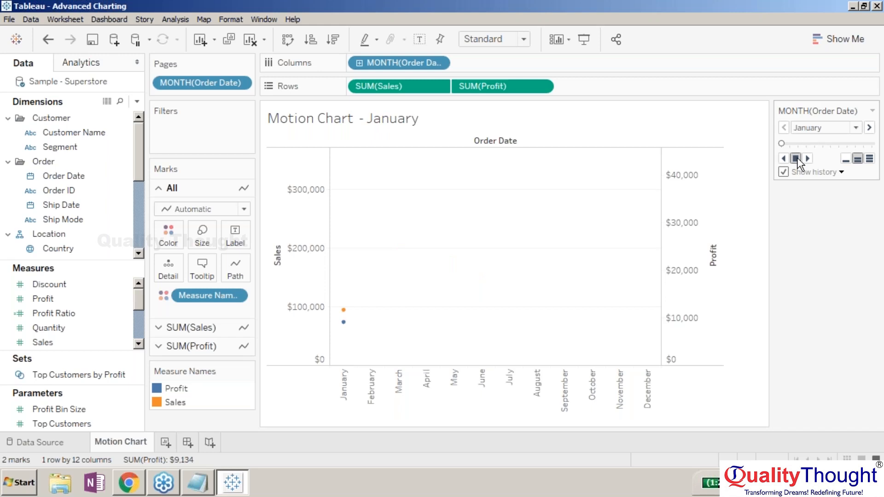
Set the page history to show for All marks, trying Manual first.
click(840, 171)
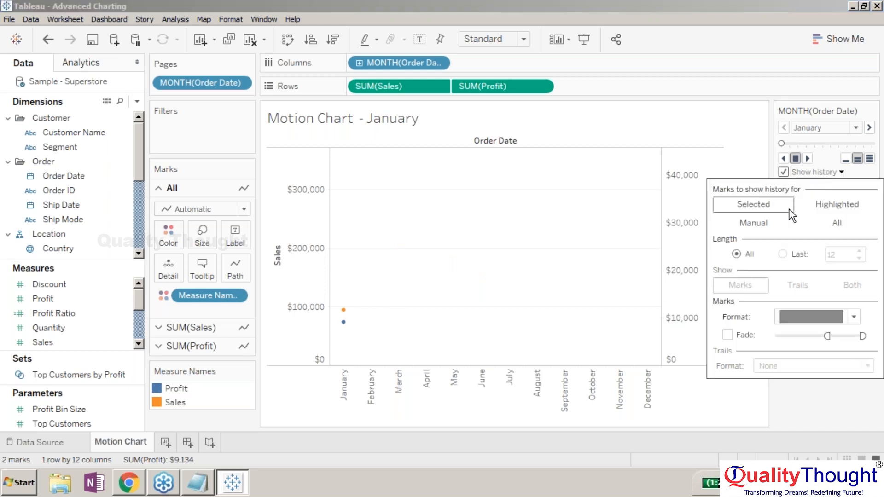
click(768, 227)
click(842, 223)
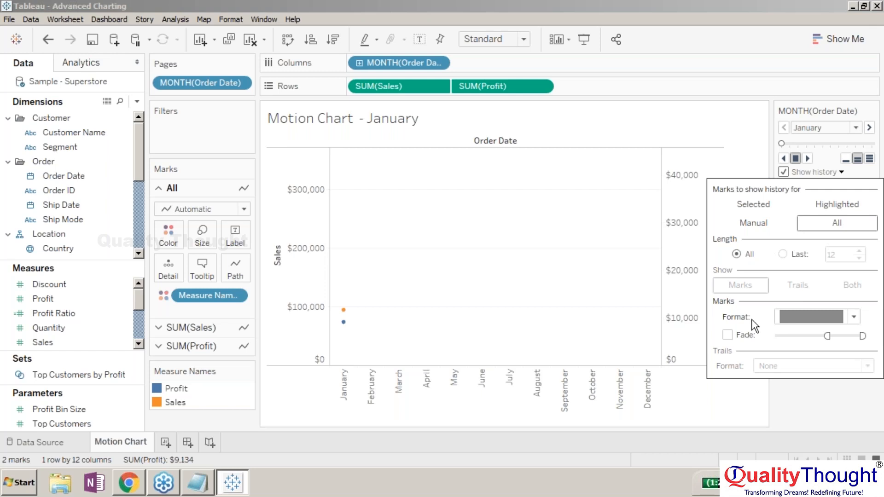
click(216, 168)
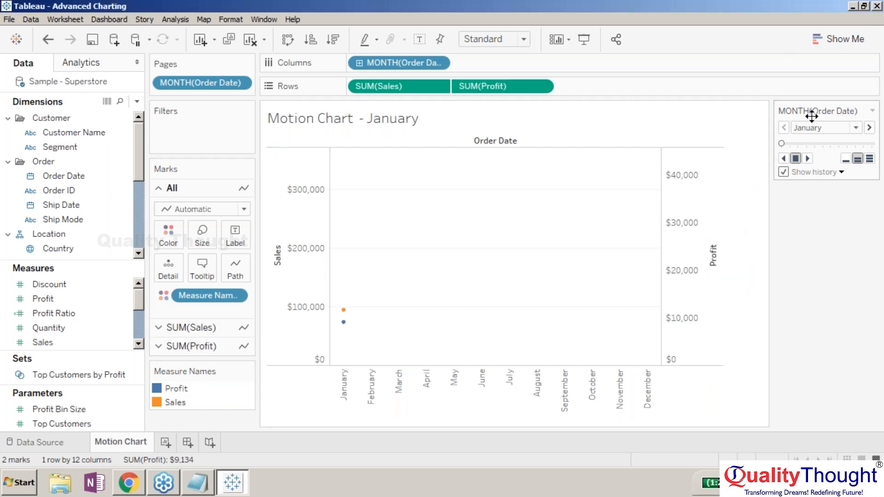
Move the month page control between the Marks card and the colour legend, and set its history to Manual marks.
drag(493, 194, 222, 350)
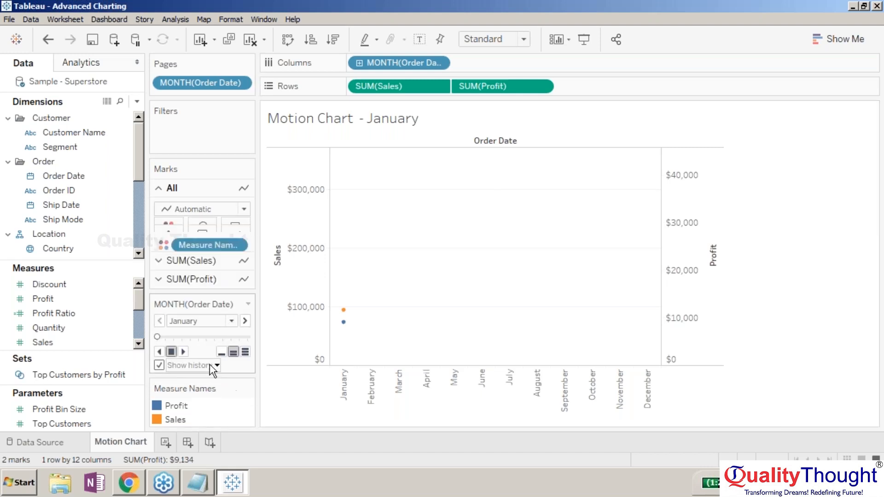
click(209, 364)
click(160, 368)
click(217, 363)
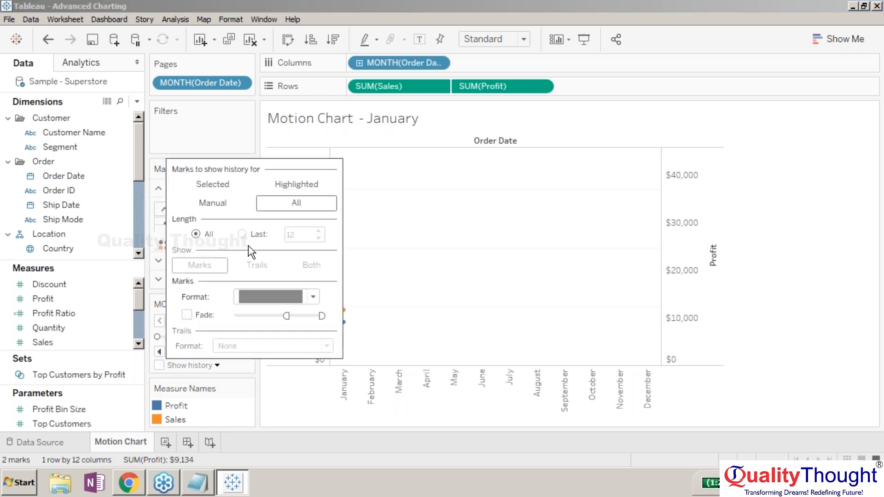
click(225, 203)
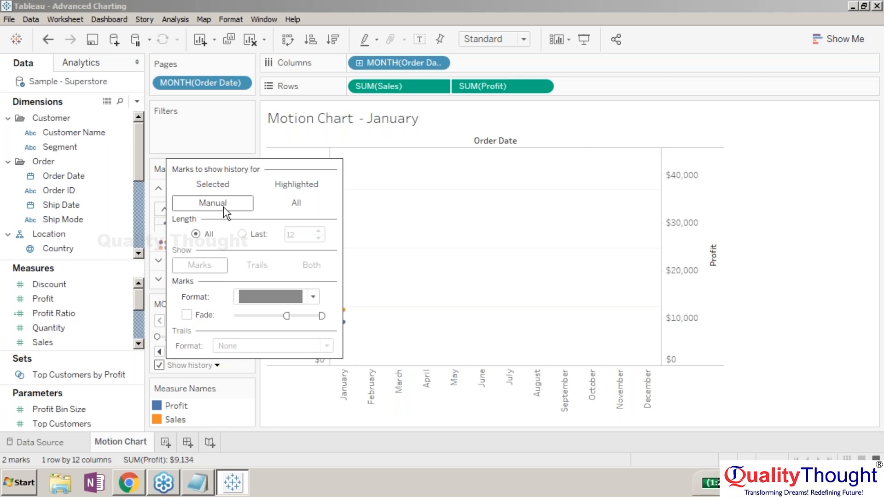
click(388, 205)
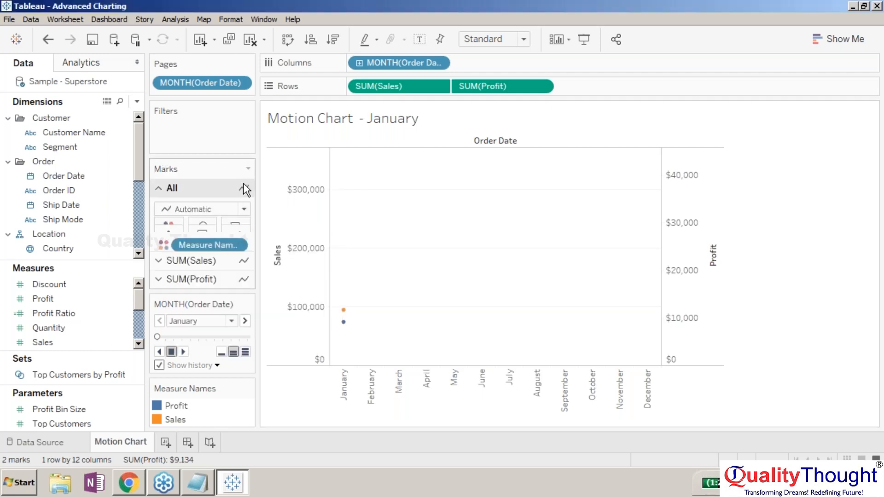
Change the mark type for all measures to Circle and open the page history options.
click(244, 209)
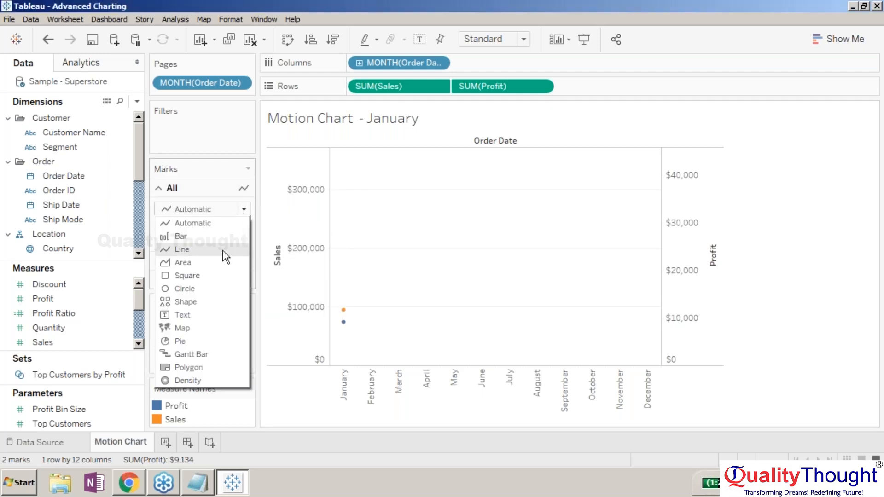
click(212, 293)
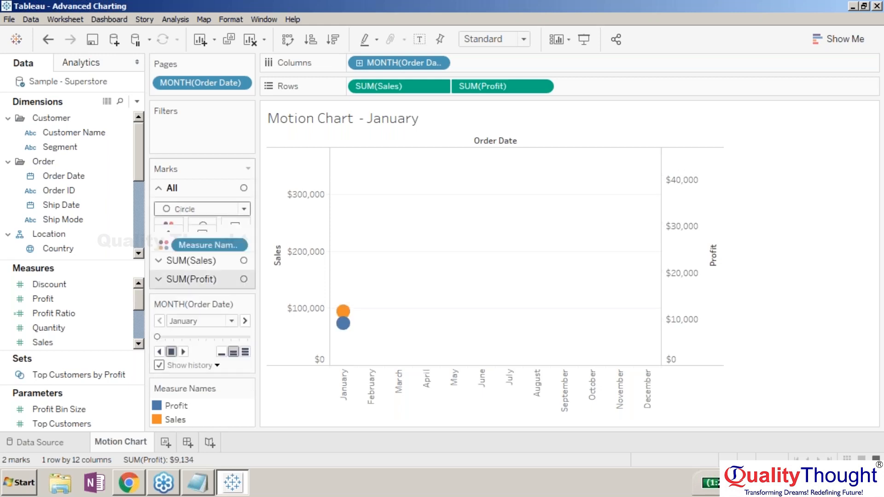
click(205, 368)
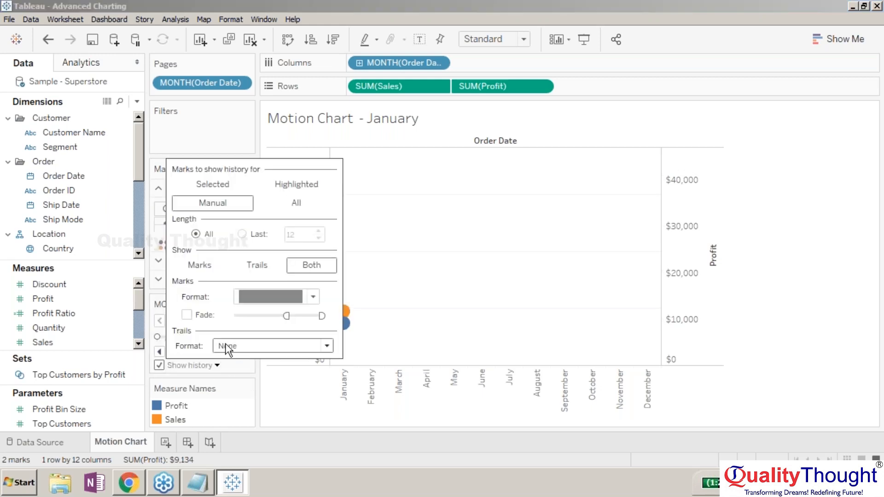
Show the history for Selected marks and format its trails as a solid gold line at 62% opacity.
click(230, 347)
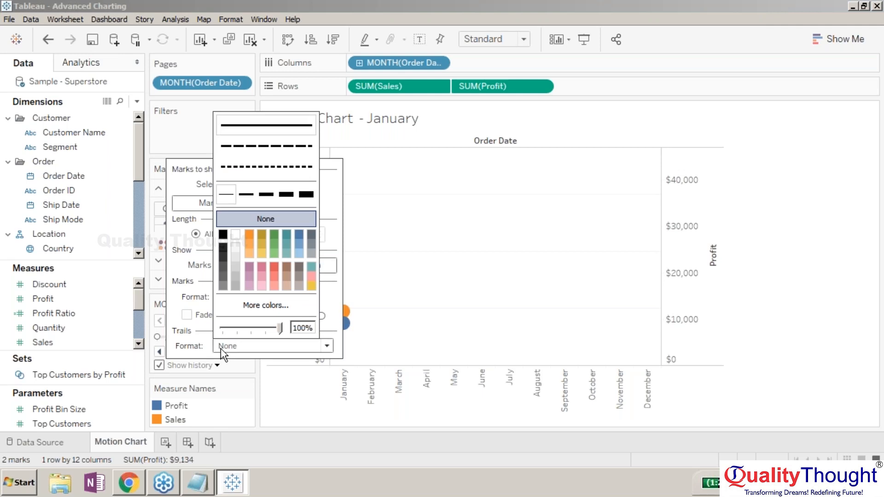
click(255, 131)
click(256, 270)
click(263, 343)
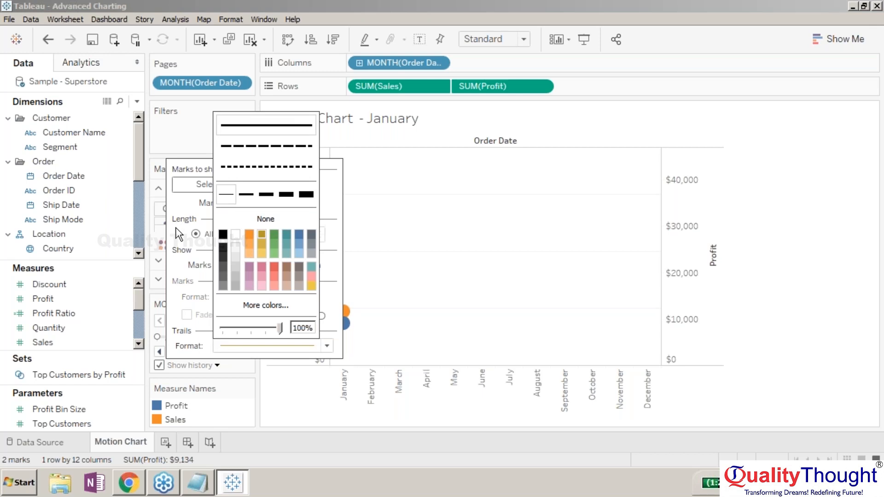
mouse_move(244, 328)
mouse_down()
mouse_move(223, 328)
mouse_move(258, 328)
mouse_up()
Show only Trails in the page history and format them as a thicker green line.
click(185, 260)
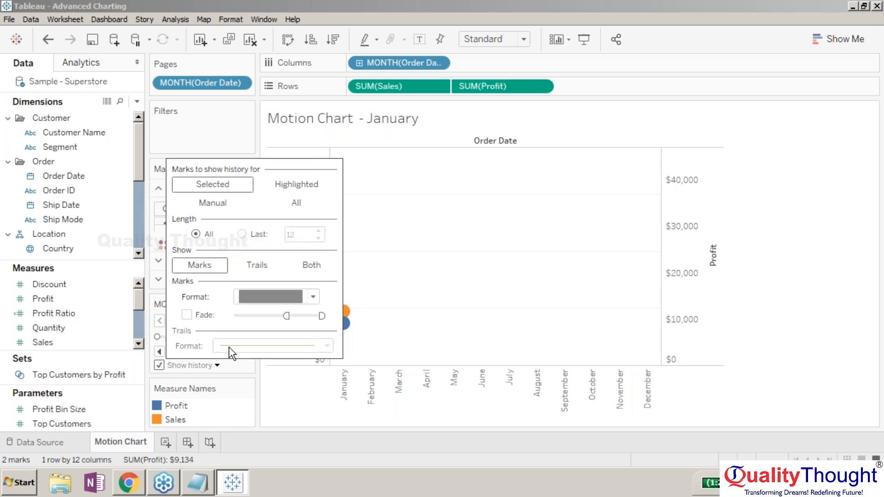
click(256, 265)
click(276, 346)
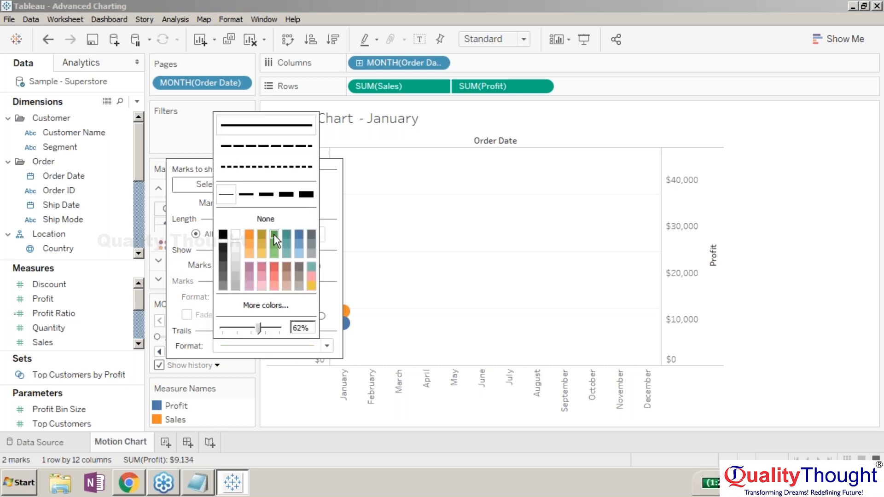
click(265, 193)
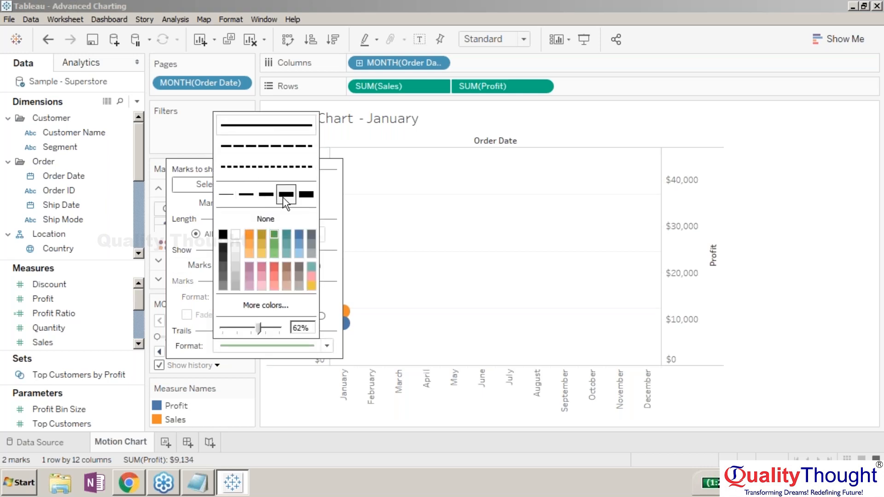
click(208, 344)
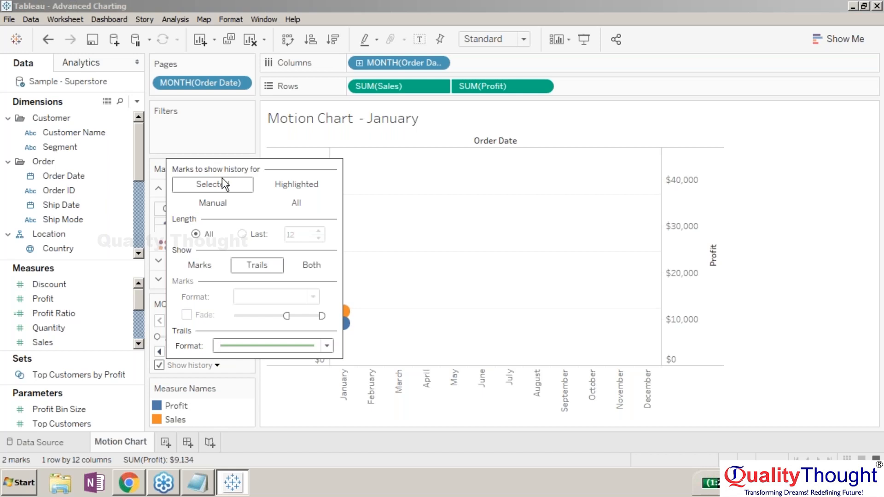
Play the month pages forward with the Automatic mark type and return the marks to Circle.
click(217, 365)
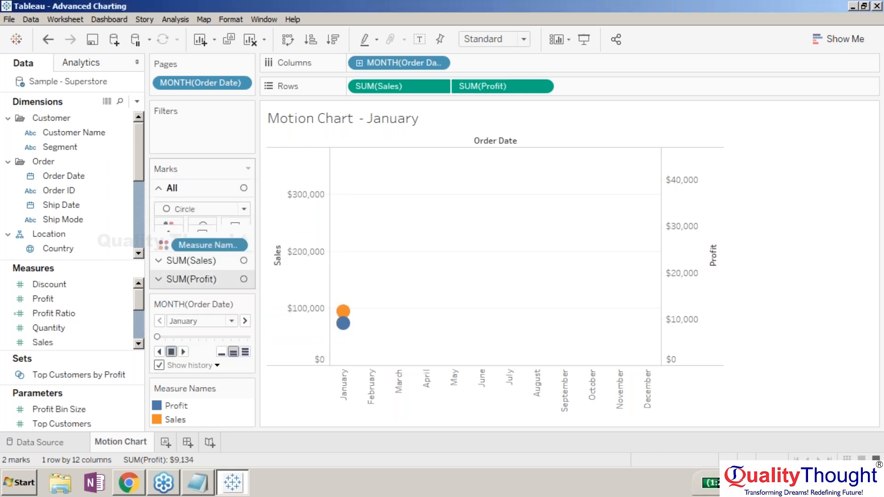
click(244, 209)
click(226, 222)
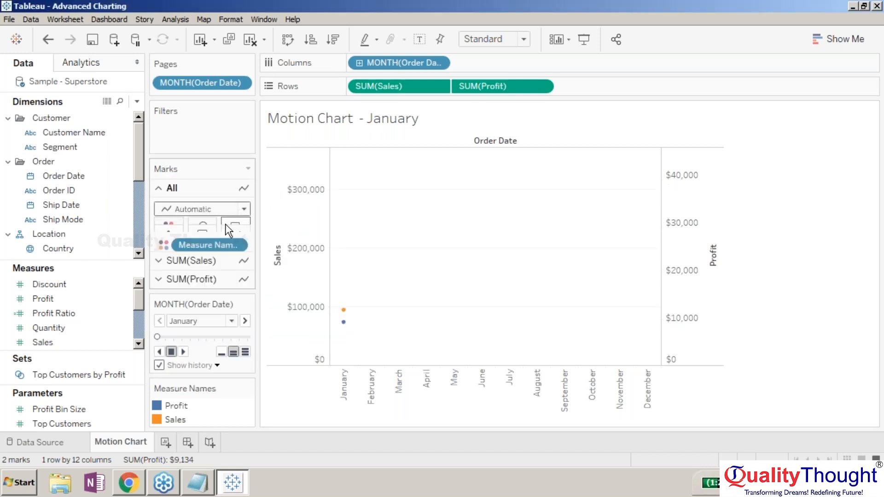
click(184, 352)
click(244, 209)
click(217, 291)
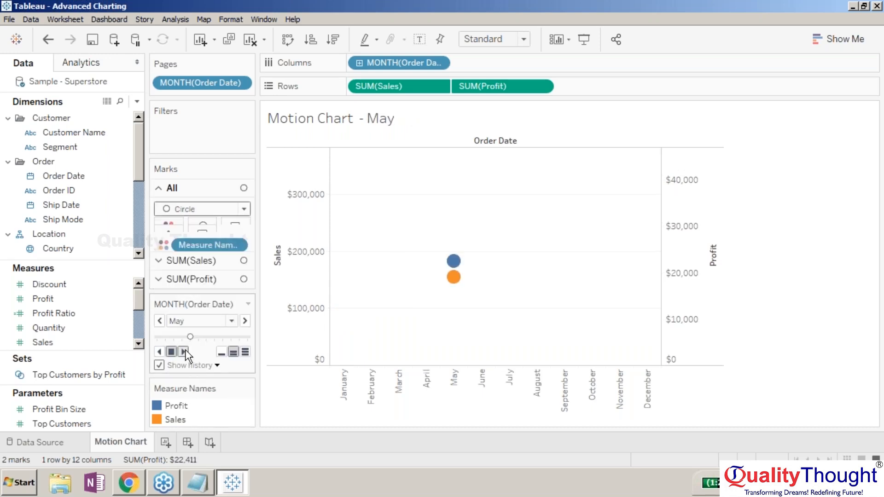
Set the page history to show for All marks and play the month pages forward.
click(212, 364)
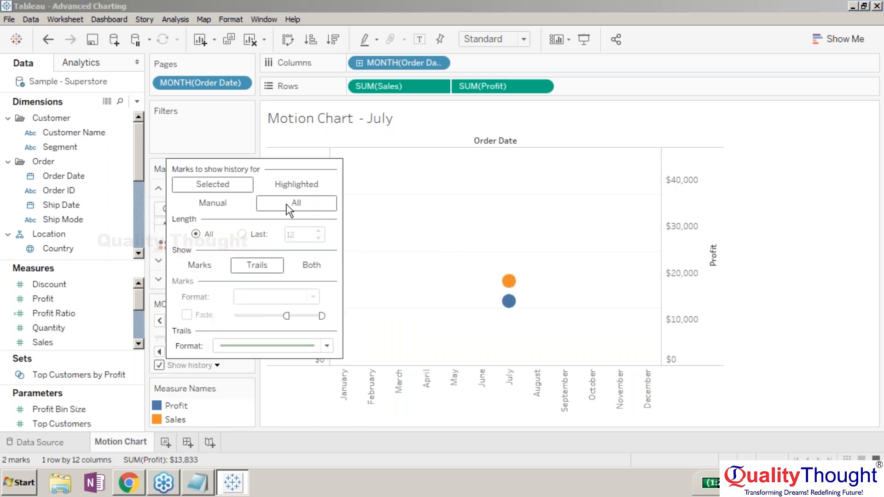
click(184, 351)
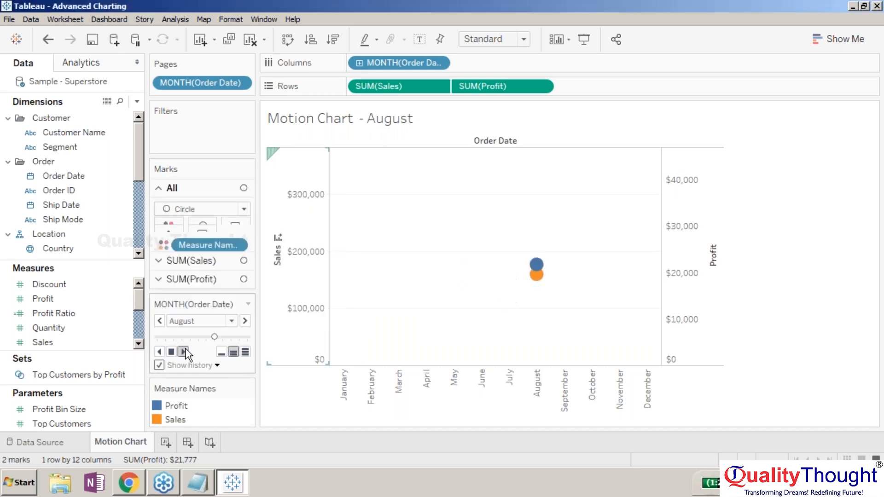
Play the month pages backward to January and change the mark type to Line.
click(160, 352)
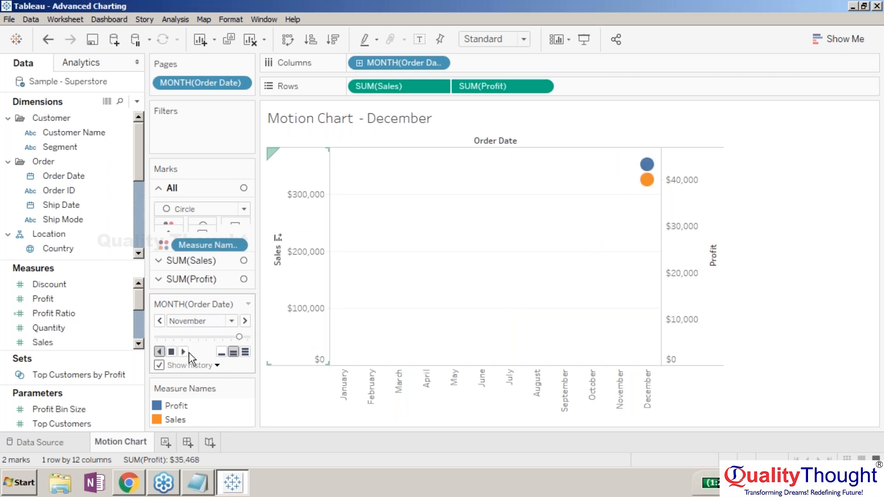
click(160, 351)
click(236, 211)
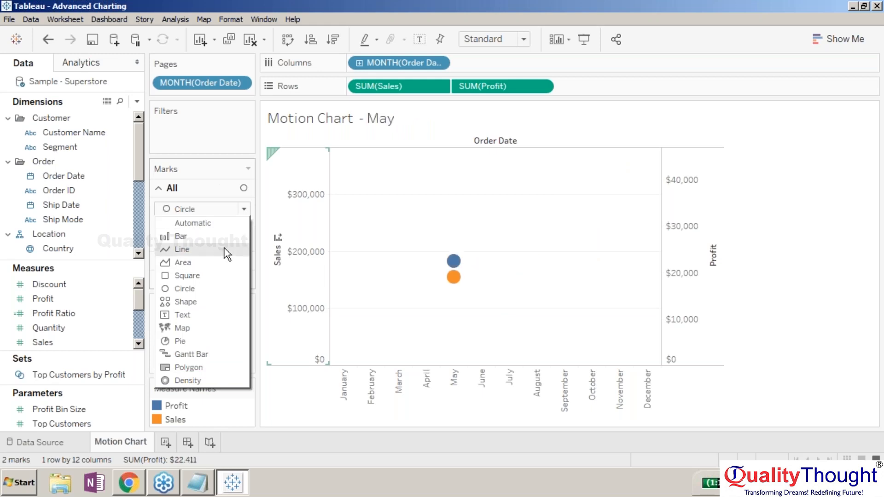
click(228, 250)
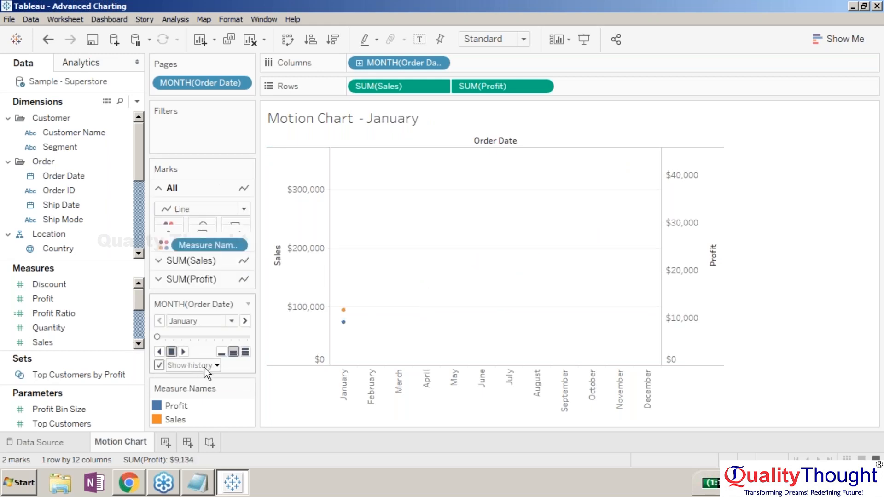
Switch the page history to Manual and back to All marks, and play the month pages forward with the Line mark type.
click(215, 366)
click(294, 202)
click(217, 201)
click(289, 202)
click(277, 144)
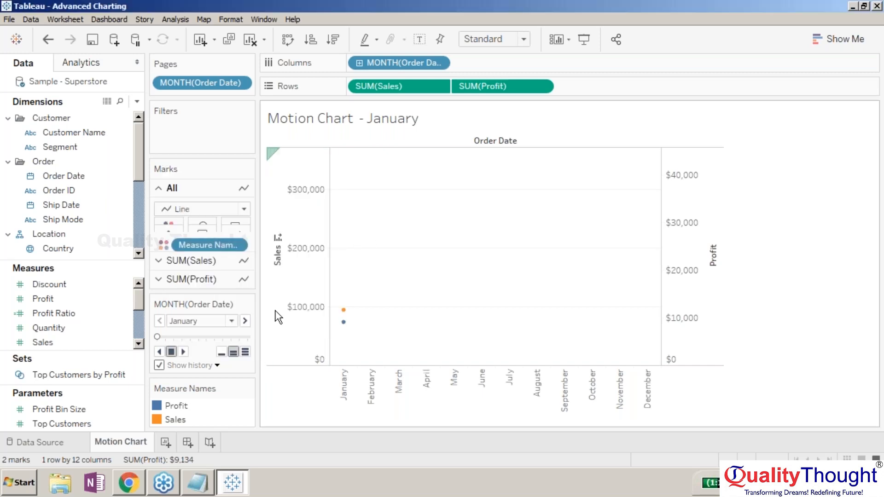
click(182, 352)
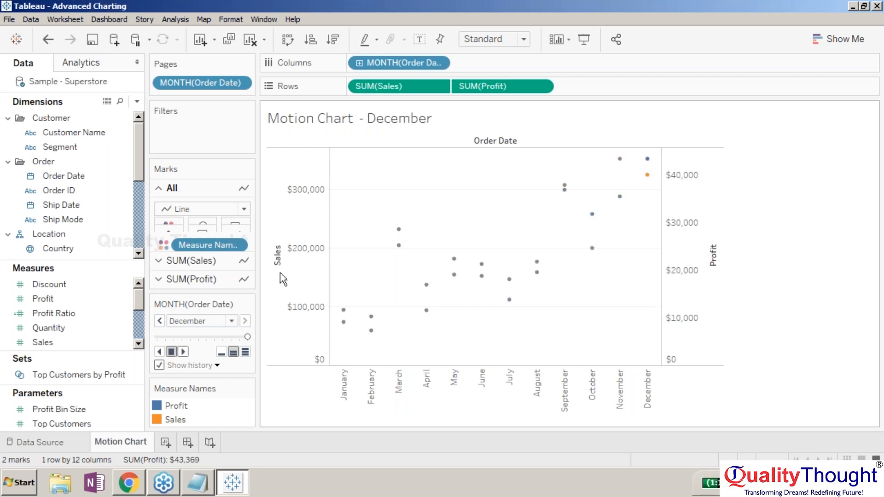
Toggle the Fade option of the history marks on and off, and set the page history to show for Manual marks.
click(216, 366)
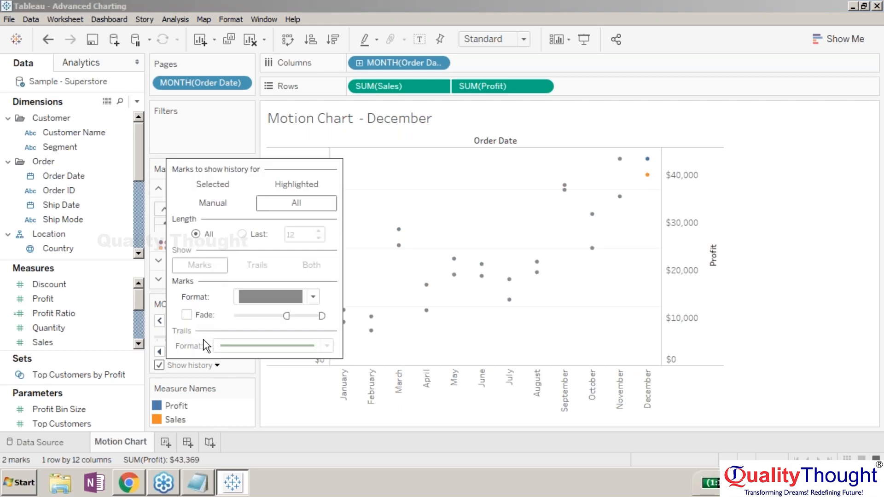
click(190, 316)
click(190, 317)
click(218, 205)
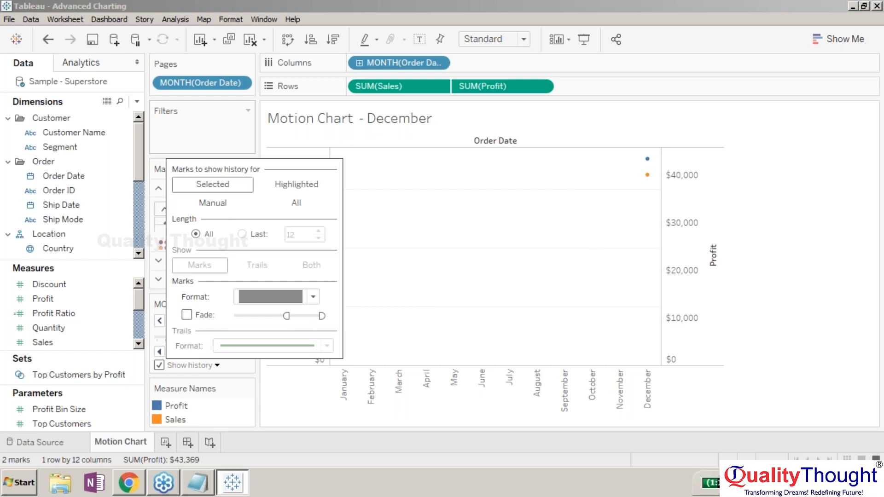
click(272, 148)
Change the mark type of all measures to Area and play the month pages forward.
click(244, 209)
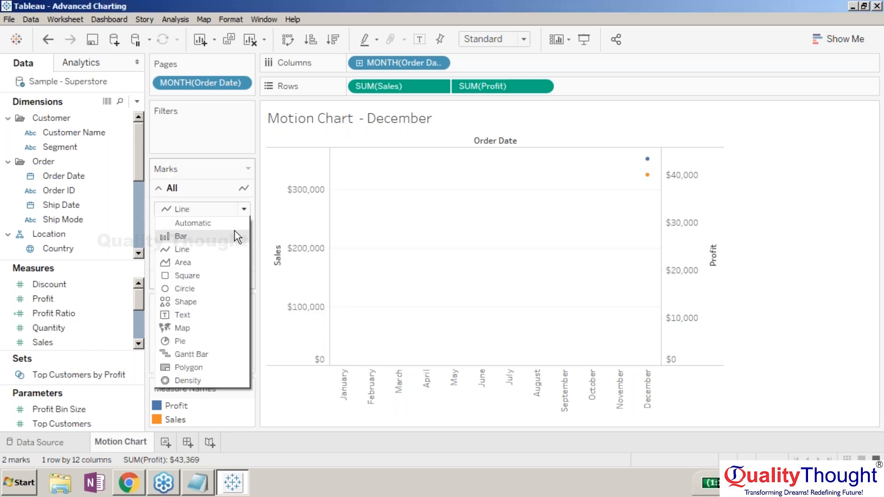
click(224, 263)
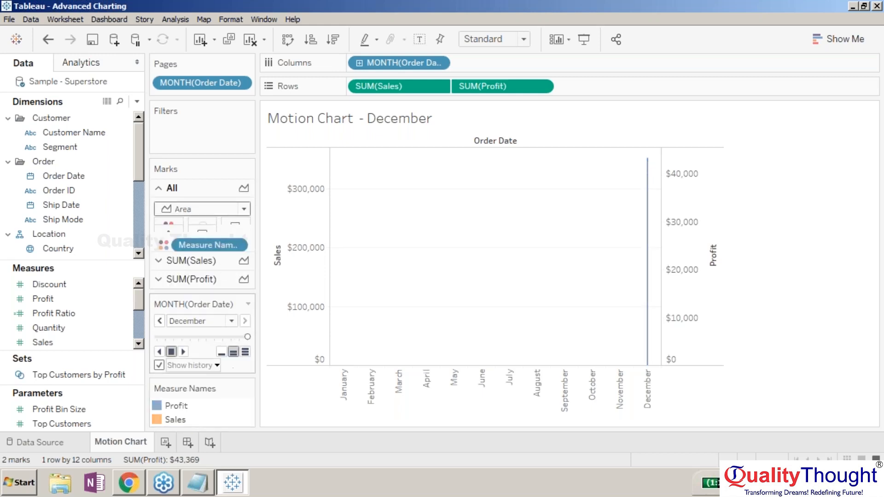
click(183, 351)
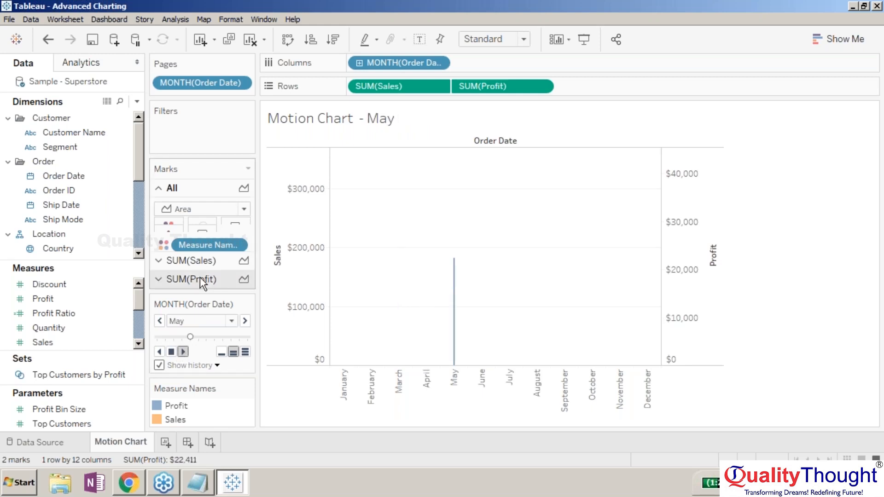
Return the mark type to Line, play the month pages forward, and open the Sales and Profit mark settings.
click(243, 211)
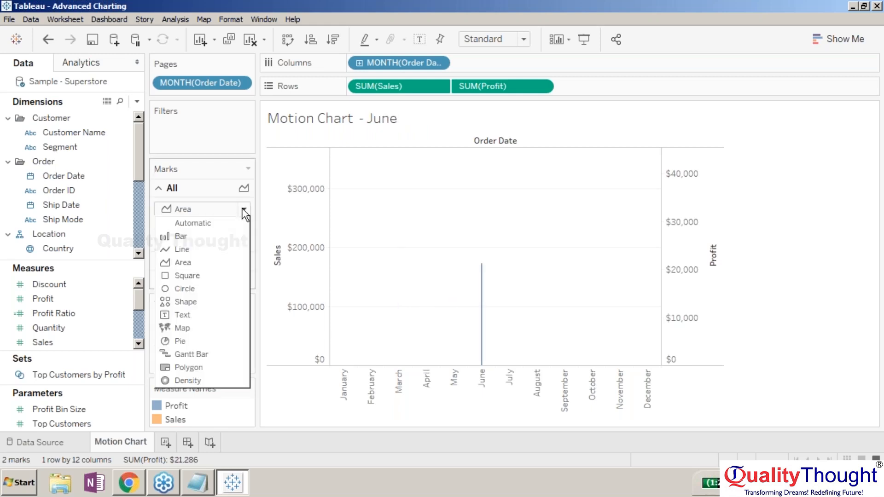
click(222, 249)
click(182, 351)
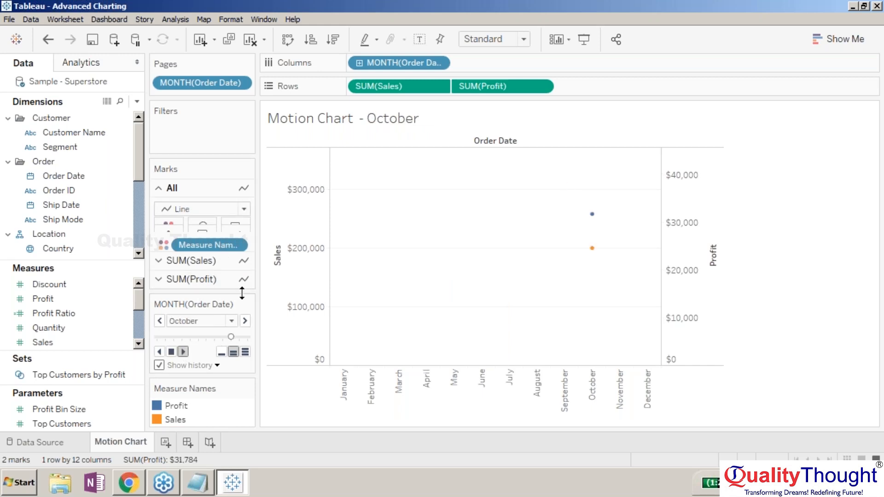
click(208, 268)
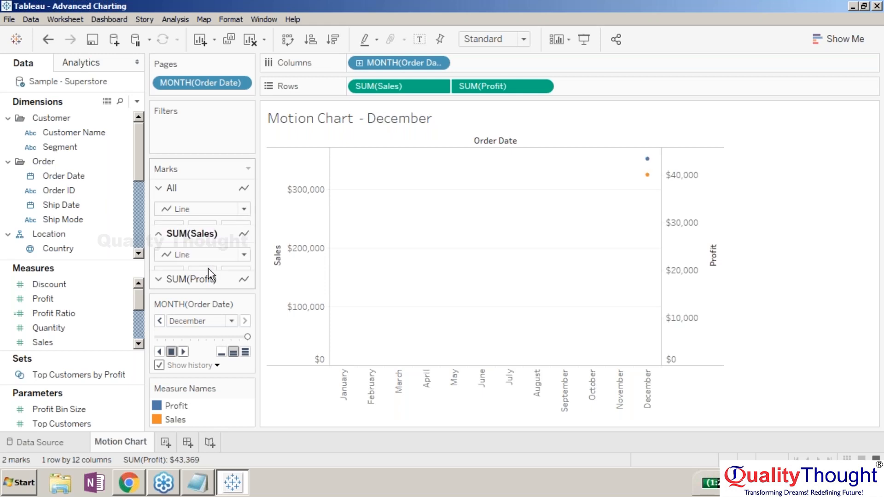
click(201, 280)
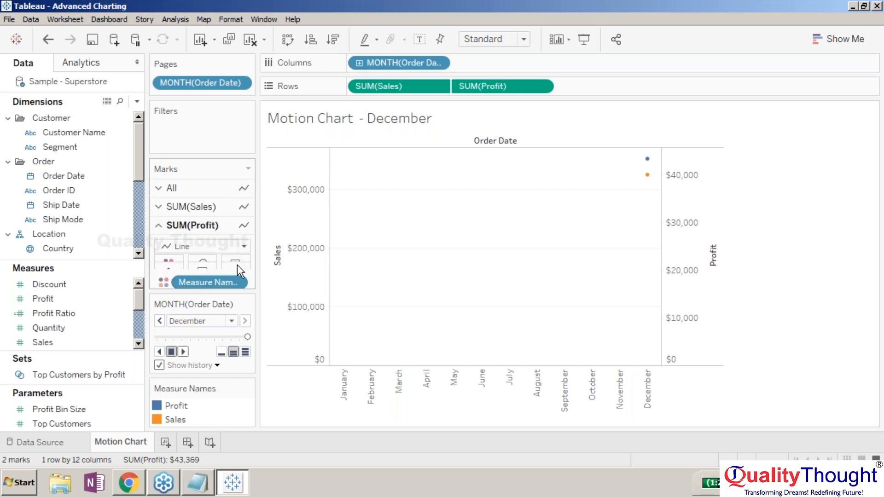
Change the mark type of all measures to Circle and play the month pages forward.
click(221, 186)
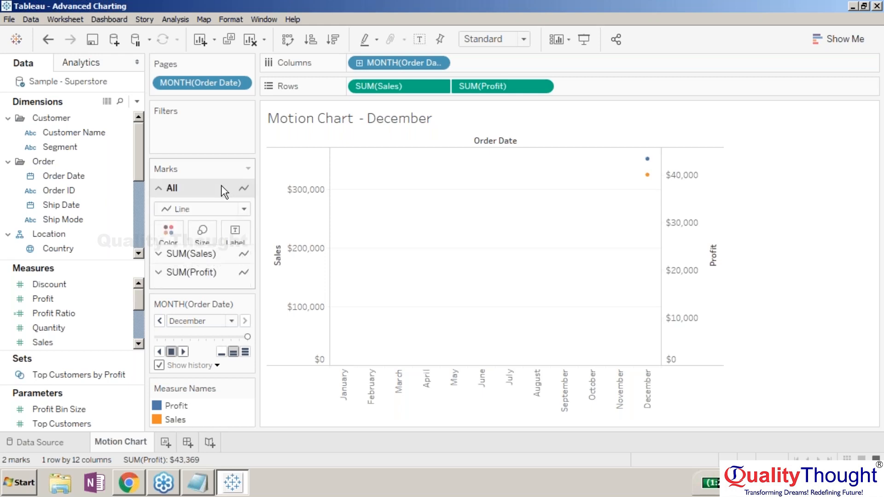
click(244, 210)
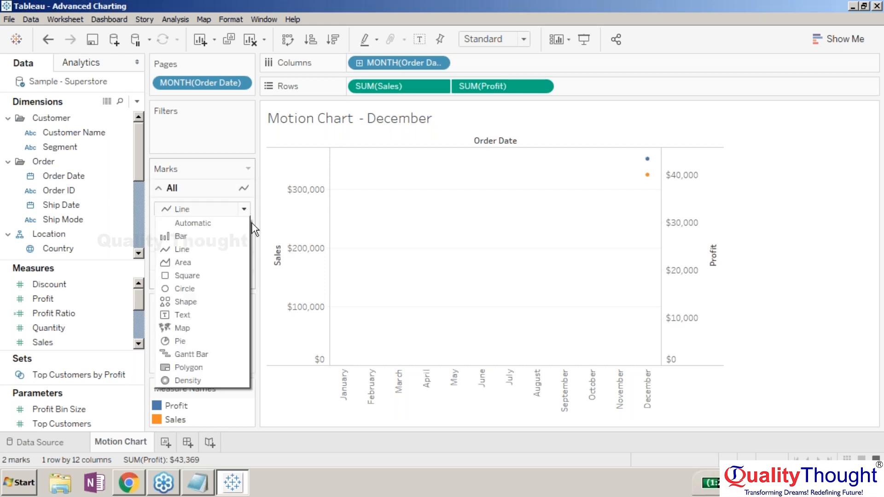
click(230, 290)
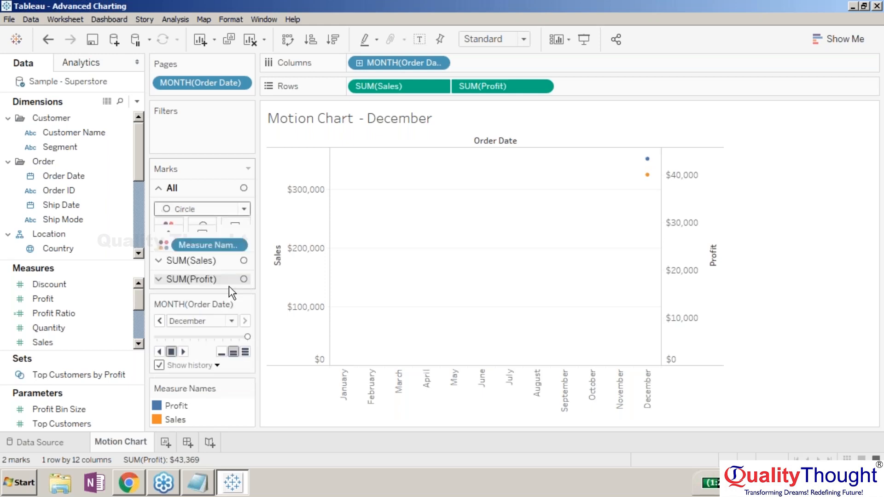
click(184, 352)
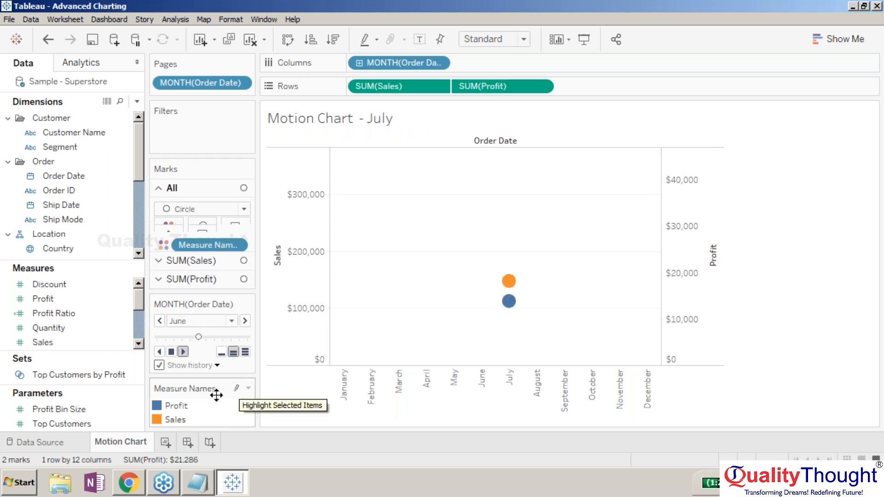
Hide the Measure Names legend card.
click(248, 388)
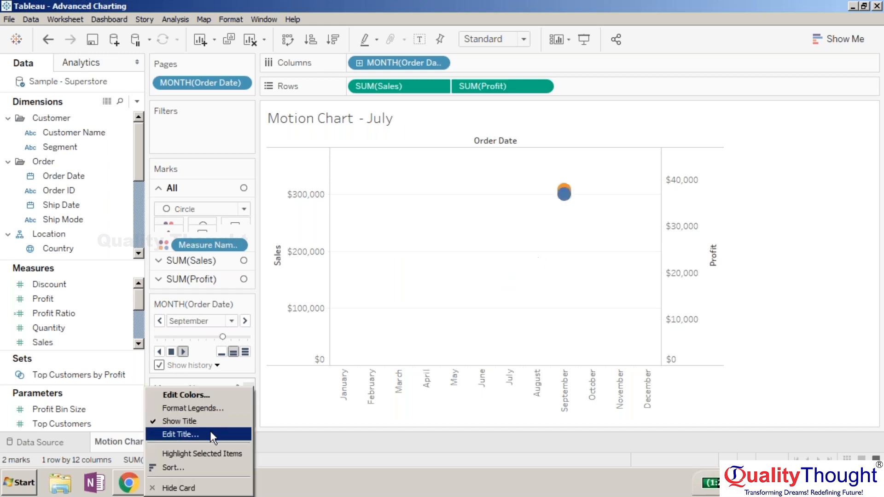
click(206, 488)
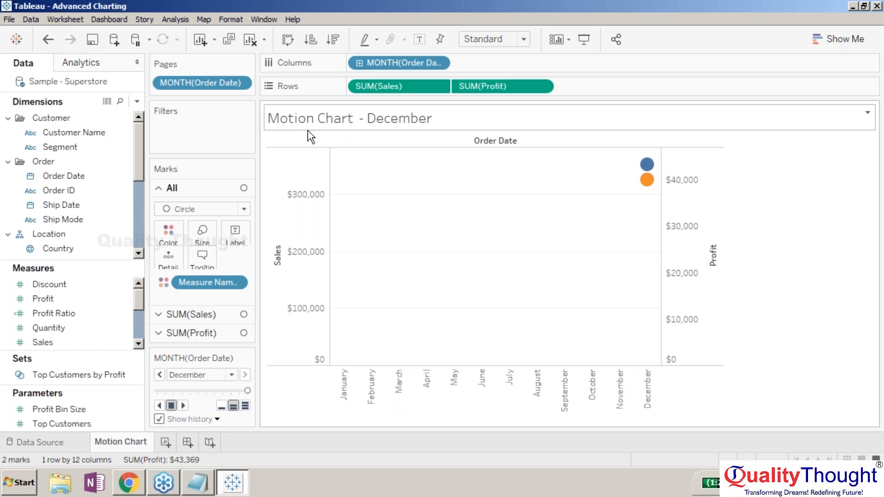
double_click(489, 86)
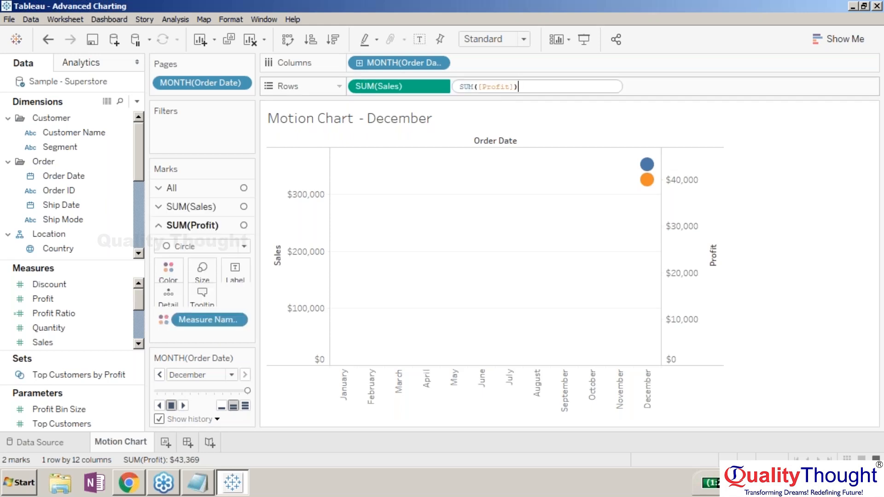
click(421, 90)
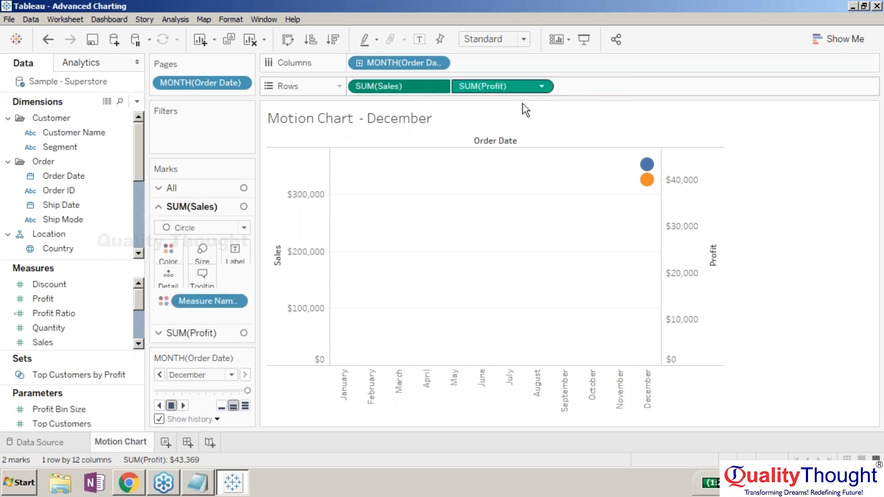
click(713, 167)
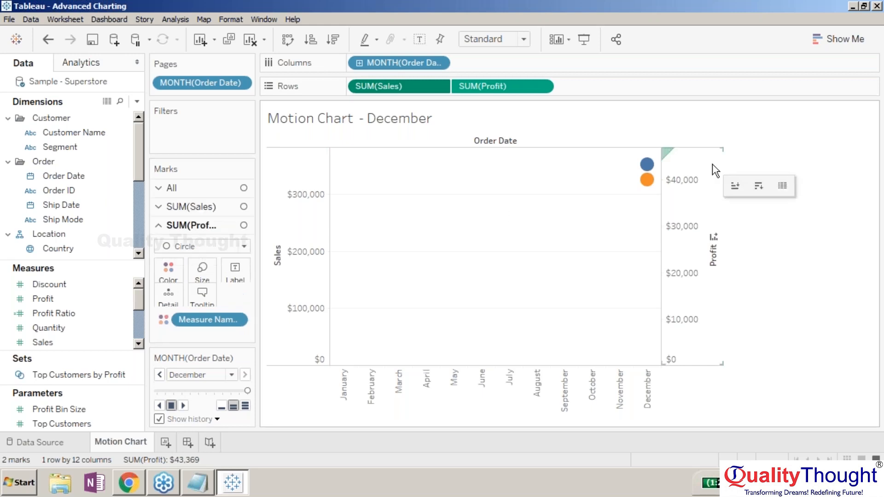
click(758, 171)
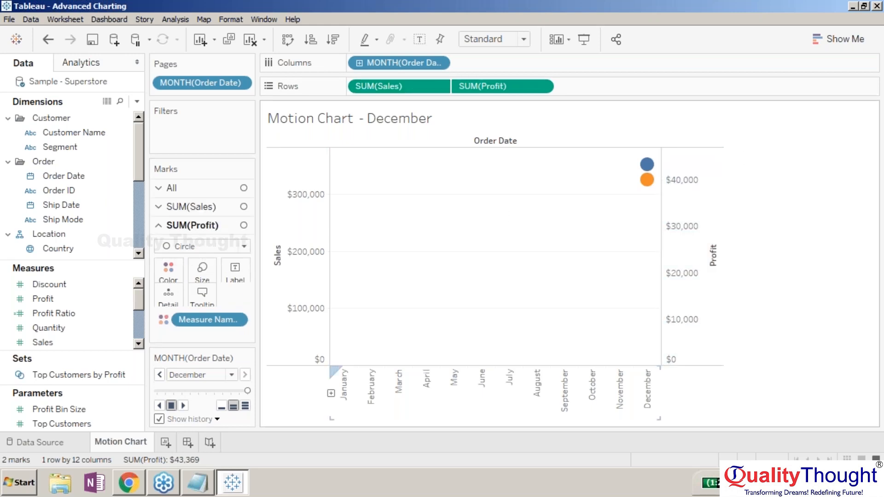
Review the page history options and play the month pages forward with the Circle marks.
click(205, 419)
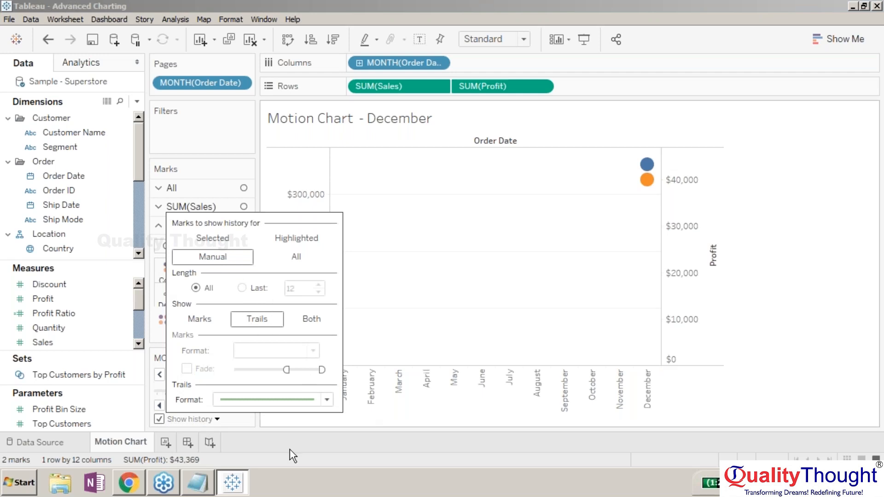
click(266, 443)
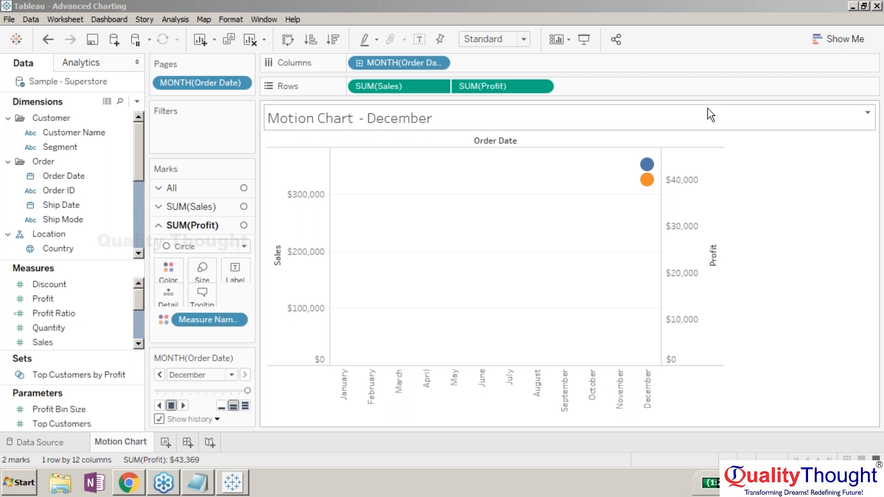
click(183, 405)
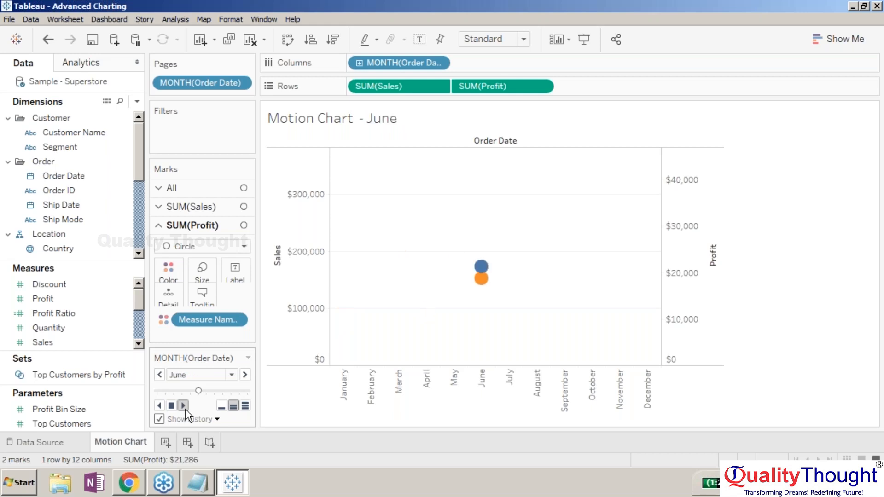
Turn off the page history, try the Selected and Highlighted options, and set the history to show trails for All marks.
click(157, 418)
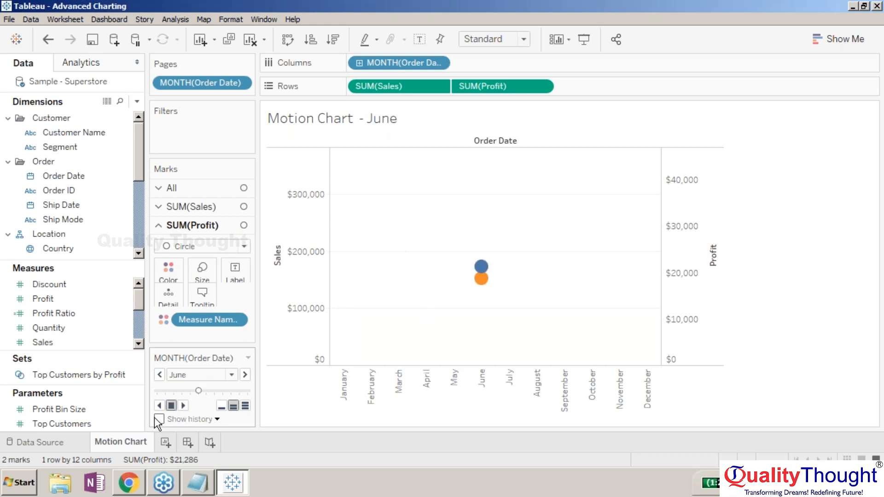
click(179, 423)
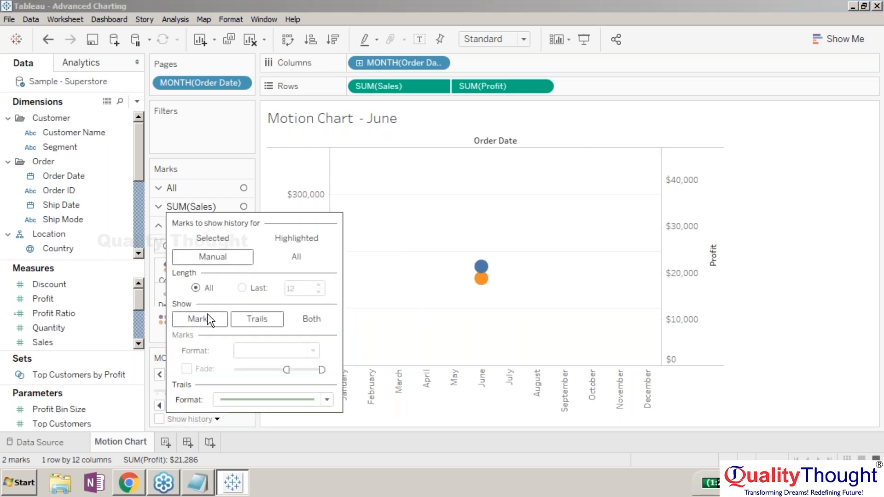
click(214, 238)
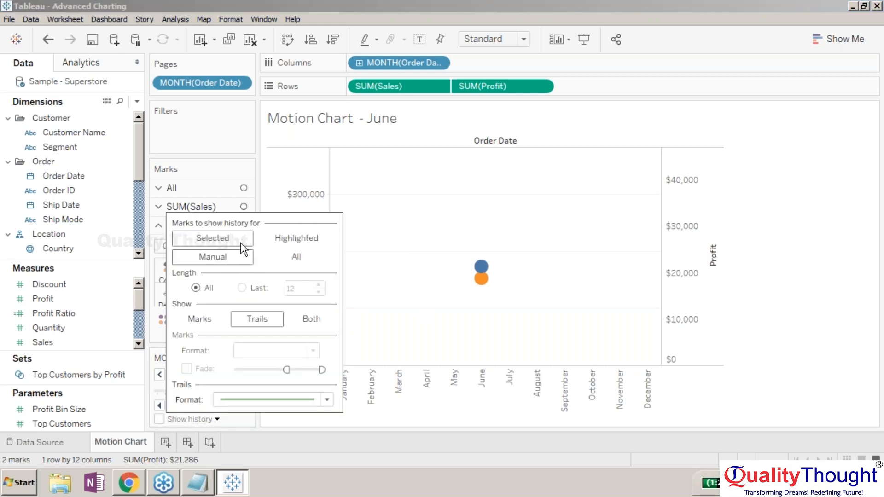
click(282, 239)
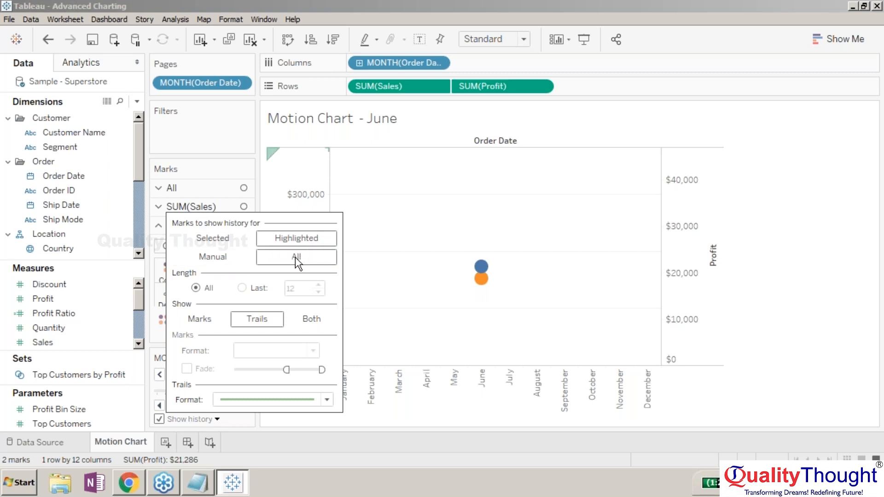
click(295, 257)
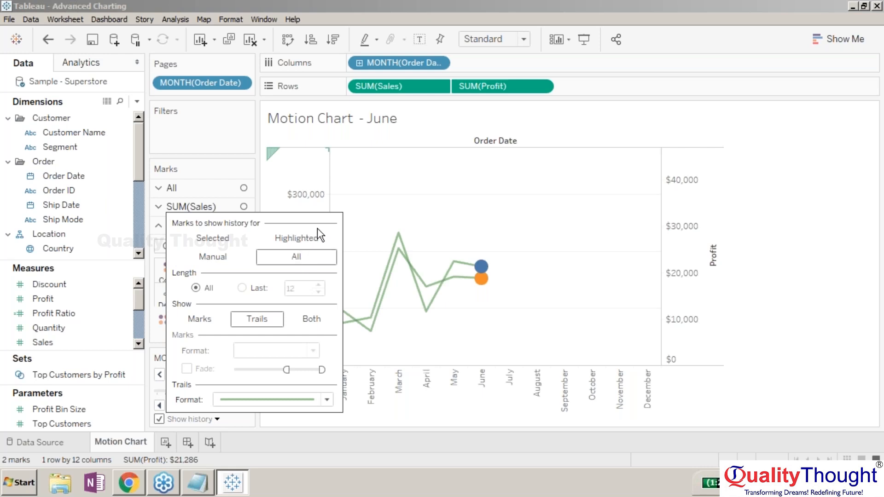
click(247, 421)
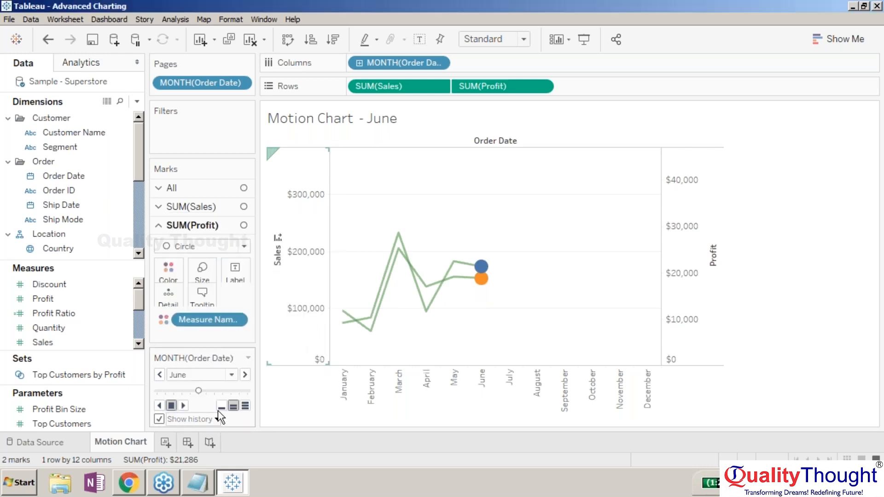
Play the month pages forward to December with the trails shown and check the page history options.
click(172, 405)
click(183, 406)
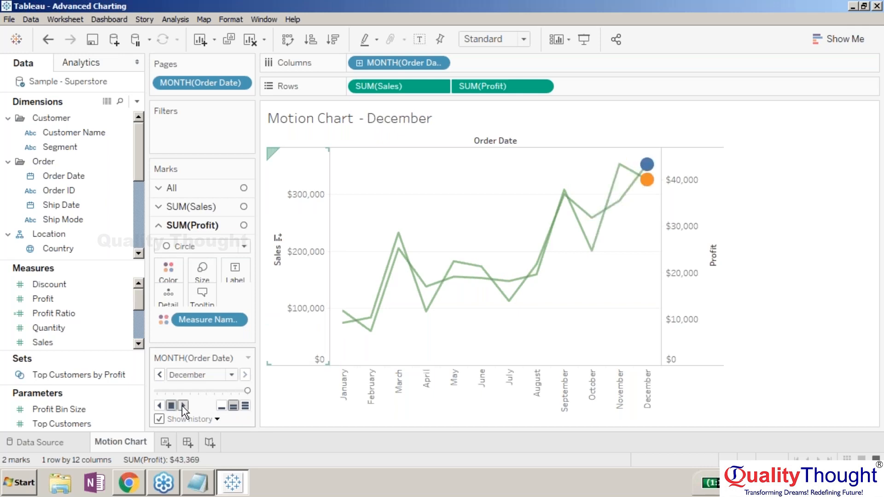
click(215, 419)
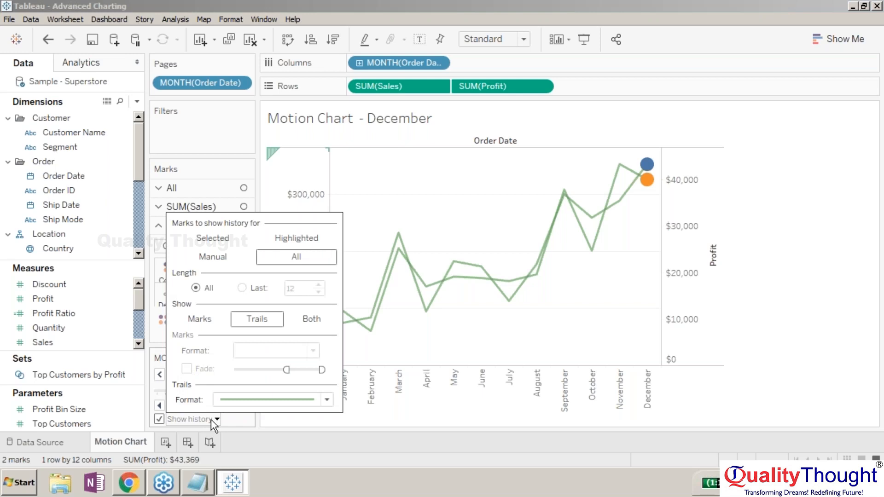
click(216, 420)
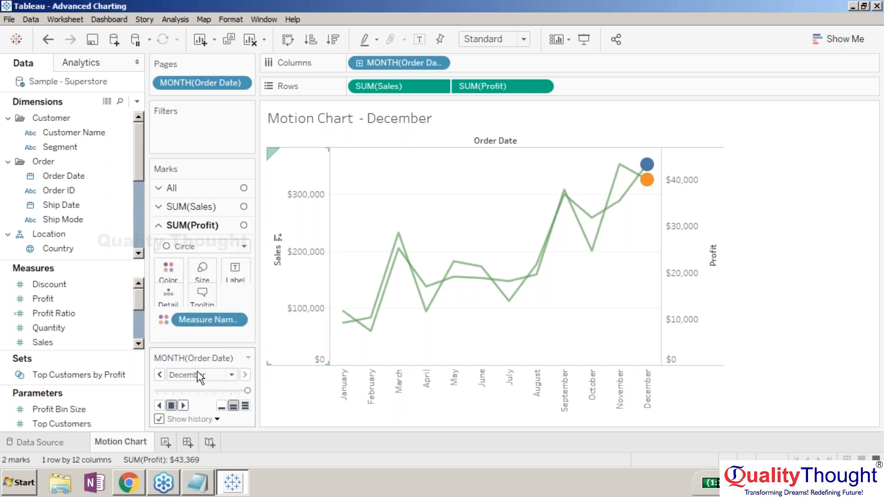
Play the month pages at the fastest speed and return the playback speed to medium.
click(244, 405)
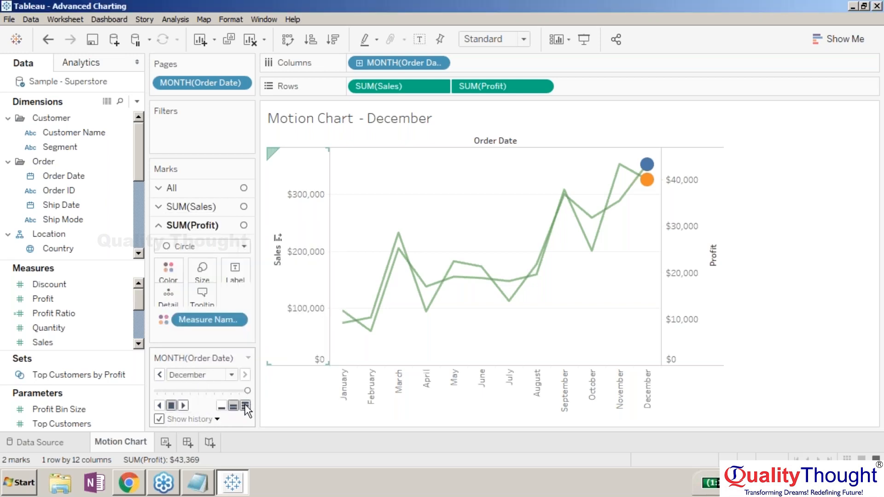
click(179, 407)
click(233, 406)
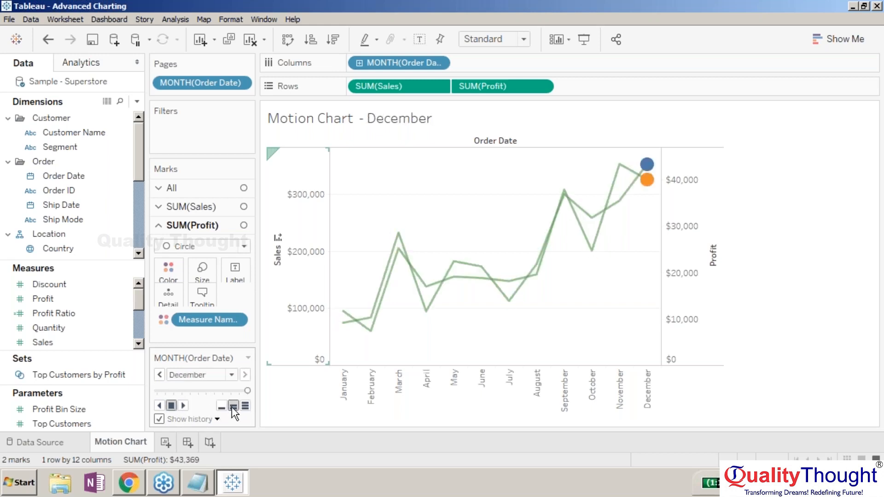
Turn on loop playback for the Order Date month pages of the motion chart.
click(183, 405)
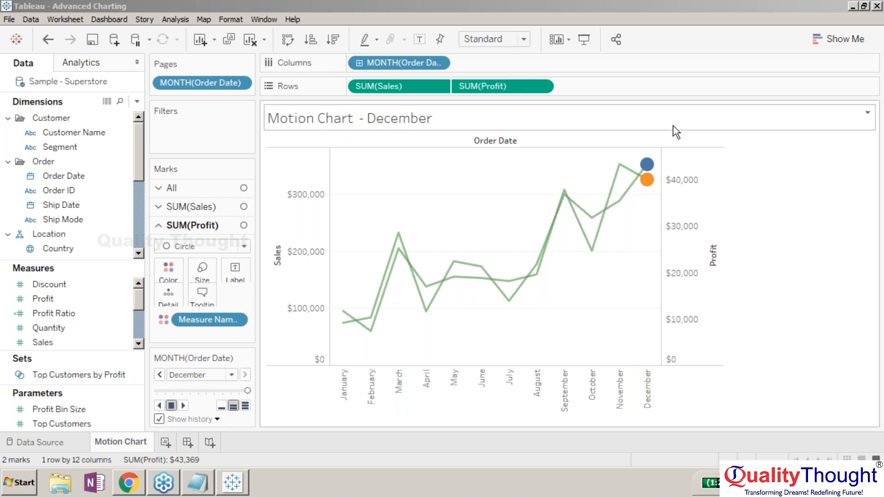
mouse_move(641, 170)
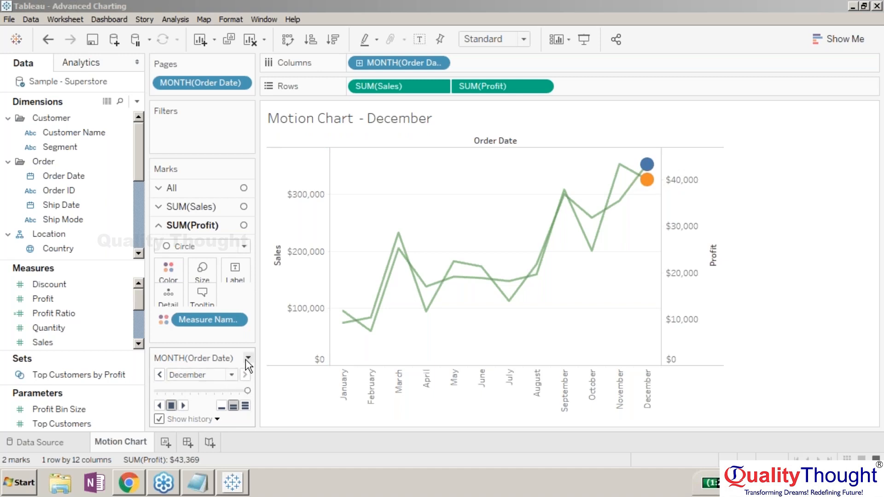
click(246, 358)
mouse_move(231, 393)
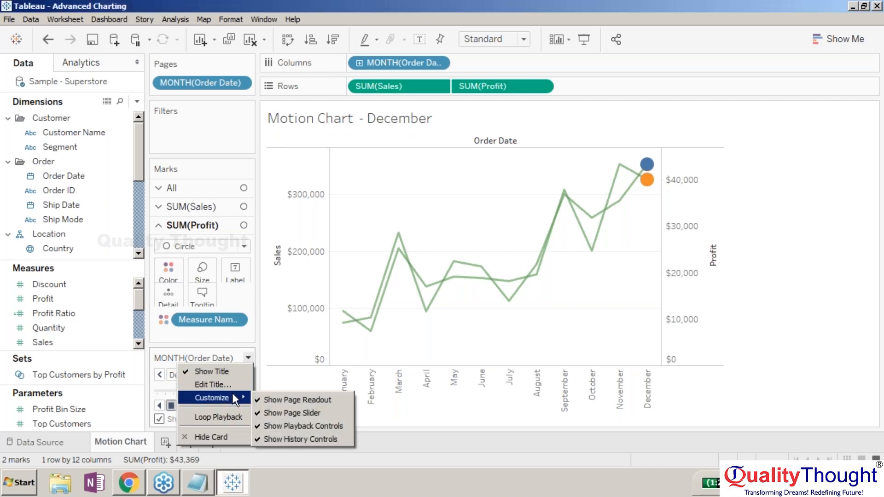
click(228, 416)
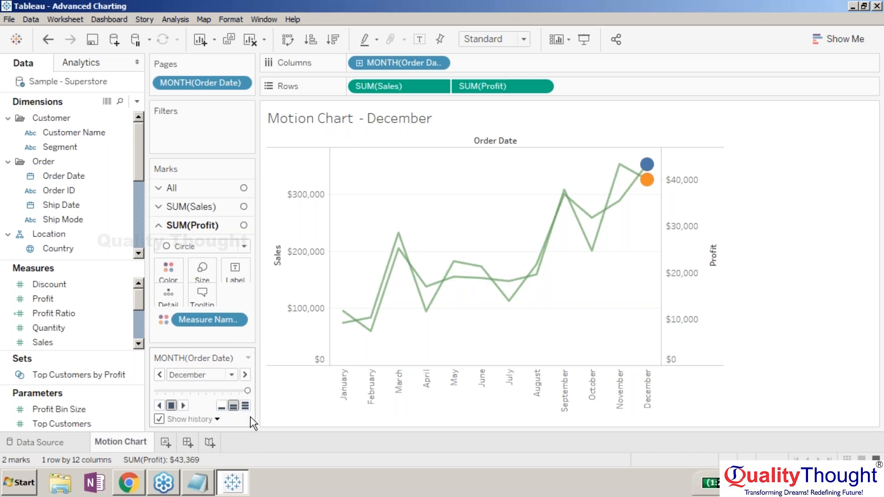
Play the looping month pages, review the page card's customization options along the way, and stop playback at September.
click(184, 406)
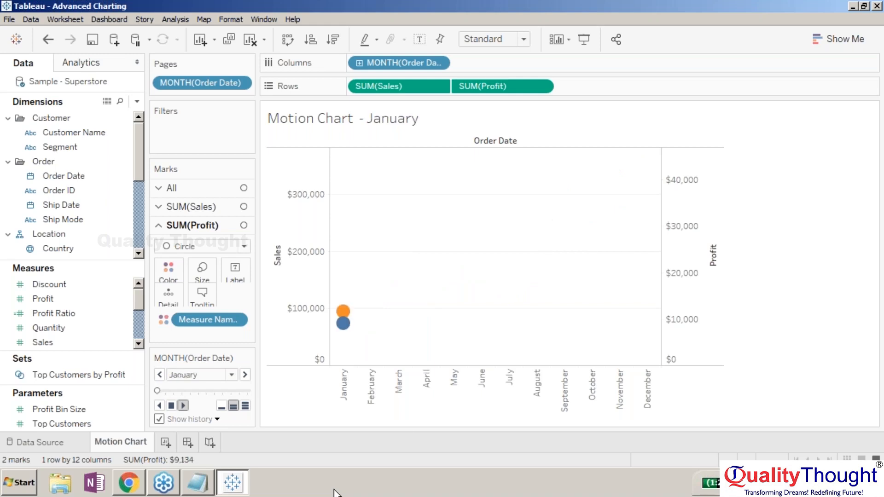
click(873, 228)
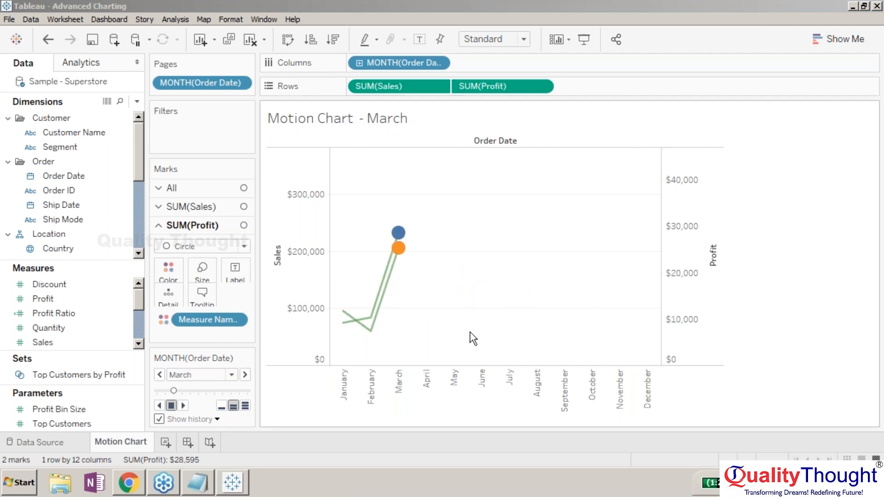
click(248, 358)
mouse_move(229, 398)
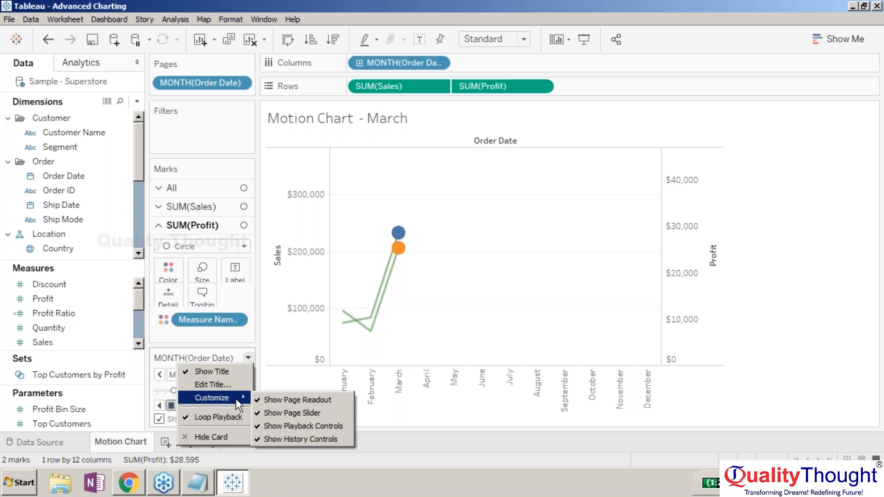
click(309, 471)
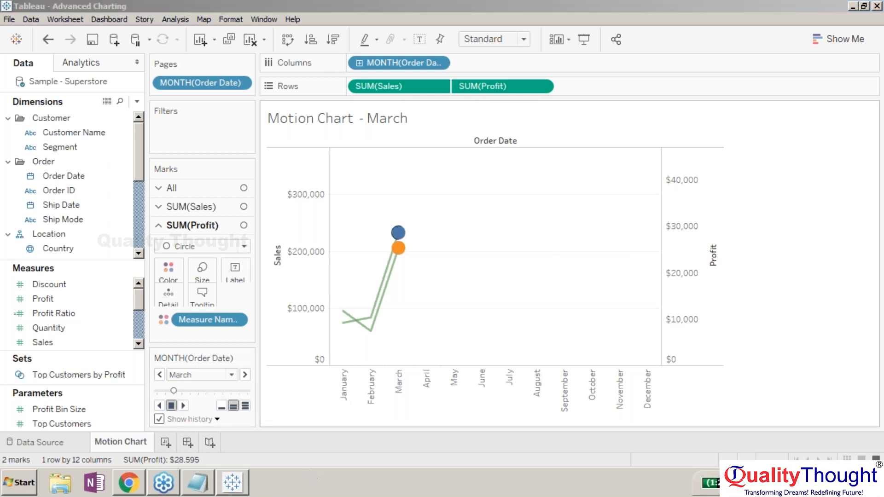
click(182, 405)
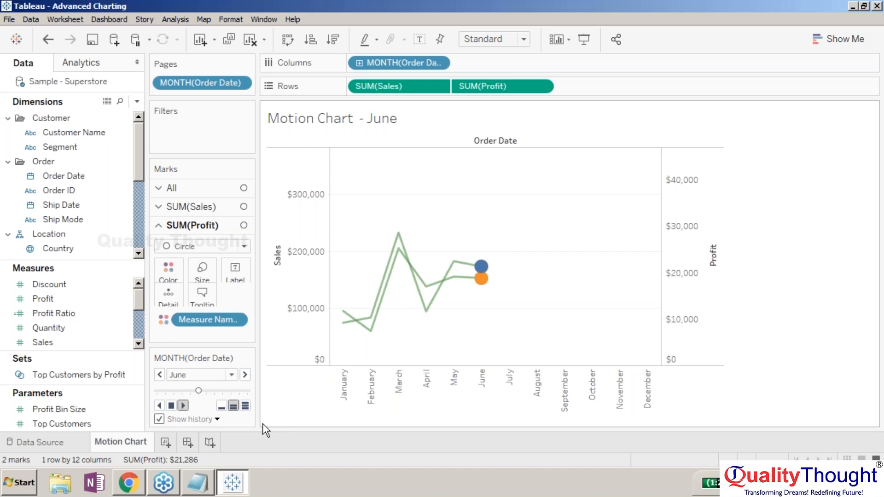
click(170, 405)
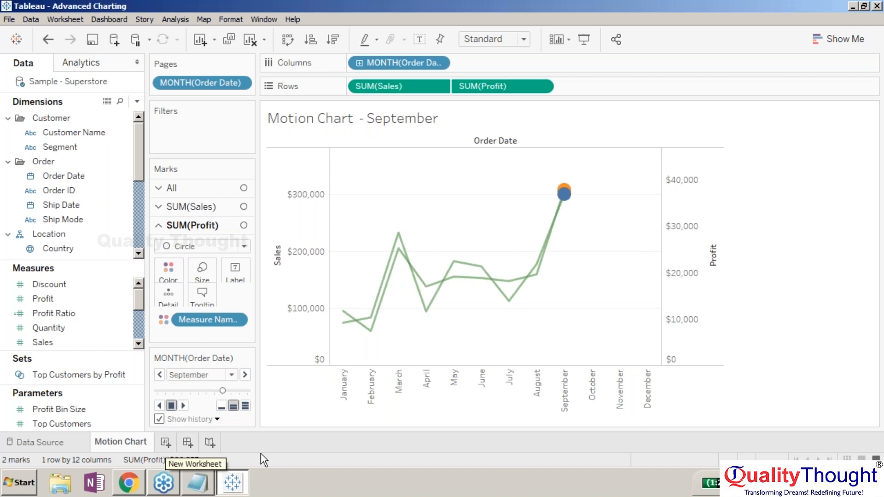
click(320, 480)
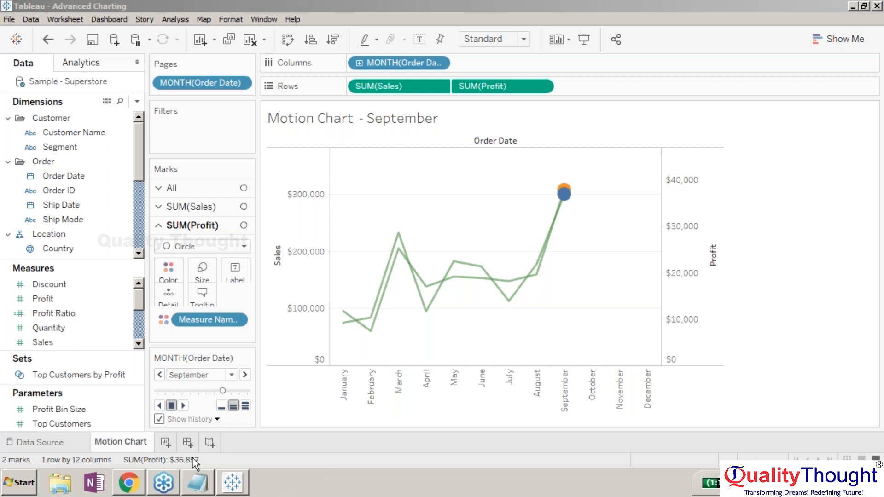
Create a new worksheet and name it Bump Chart.
click(167, 444)
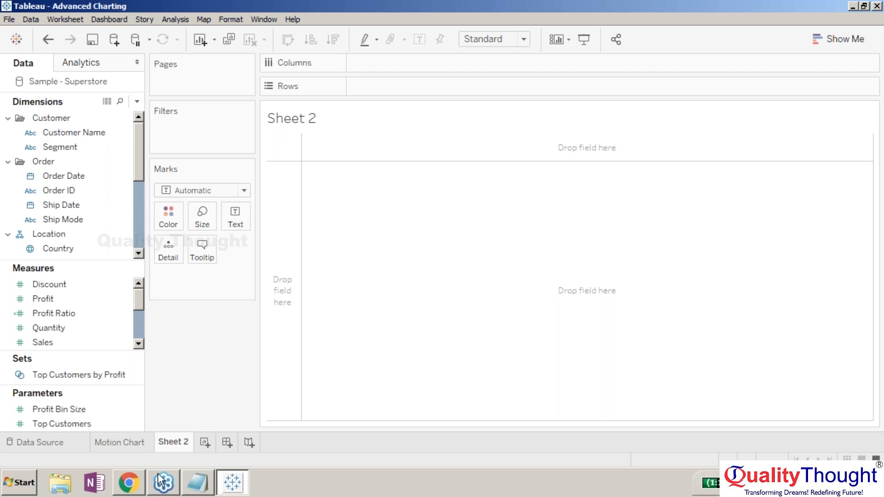
right_click(170, 445)
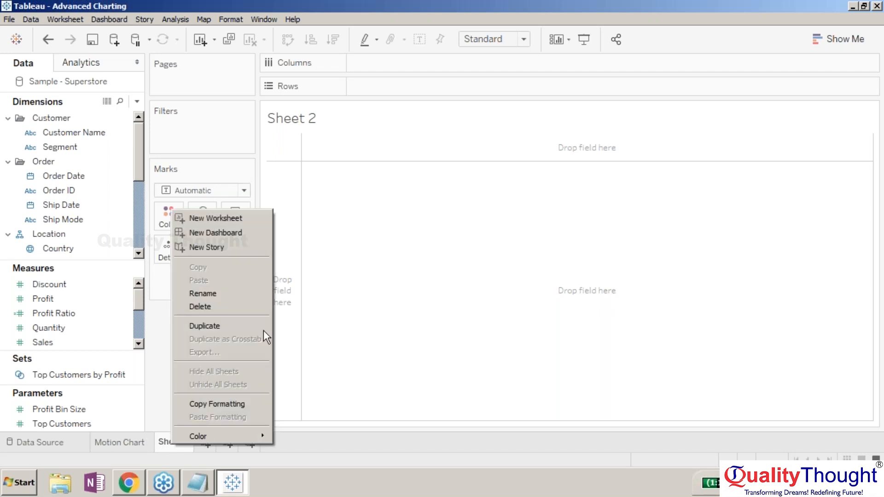
click(227, 293)
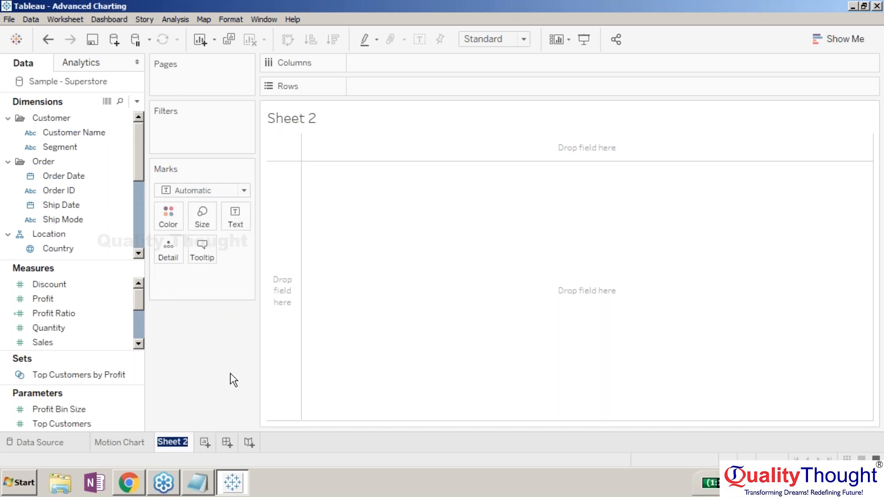
text(Bump Chart)
key(Return)
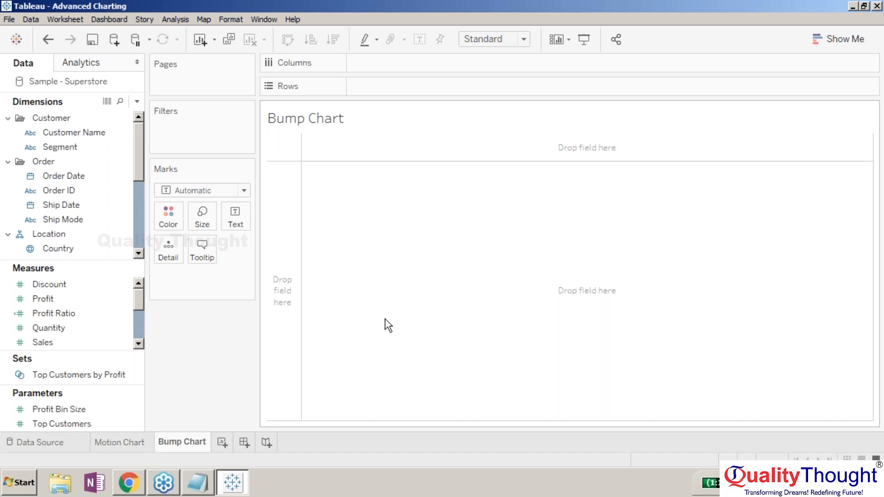
Place Order Date on Columns and Sales on Rows to chart sales over time.
click(60, 178)
drag(122, 162, 356, 63)
click(106, 206)
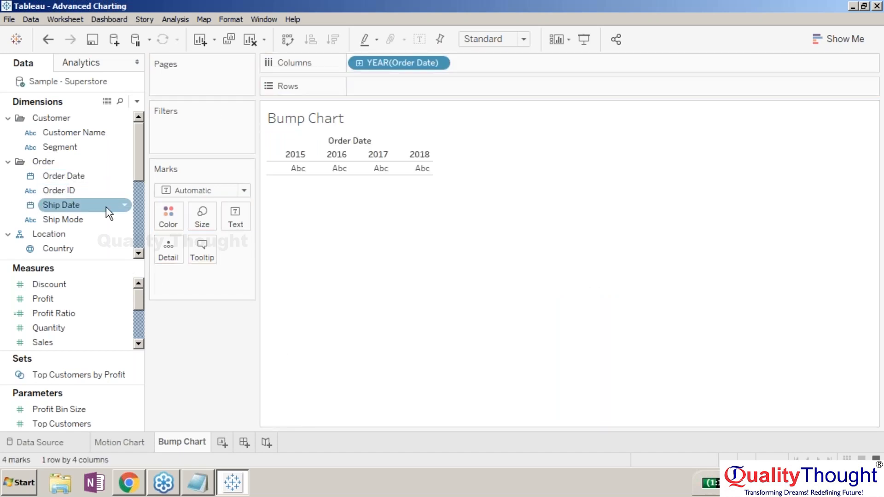
drag(69, 342, 374, 86)
Filter on Segment with Consumer, Corporate and Home Office selected, and move Segment from the filters to Color.
drag(68, 150, 198, 130)
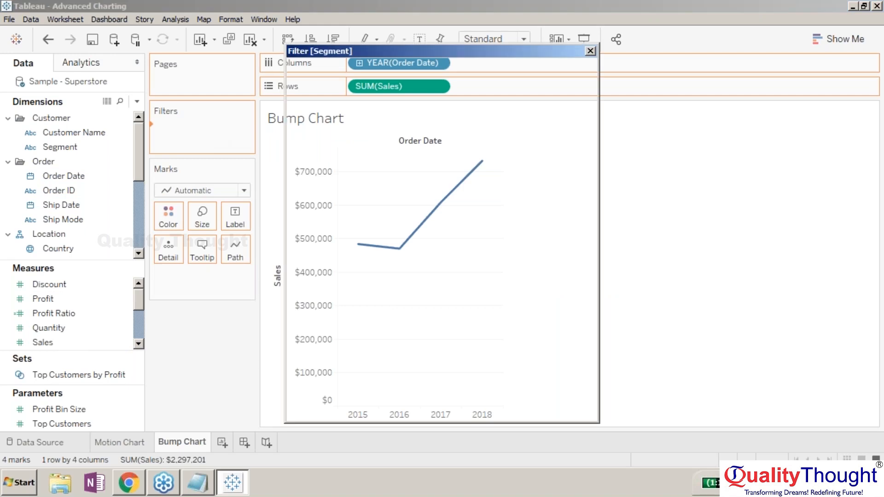
click(311, 146)
click(312, 158)
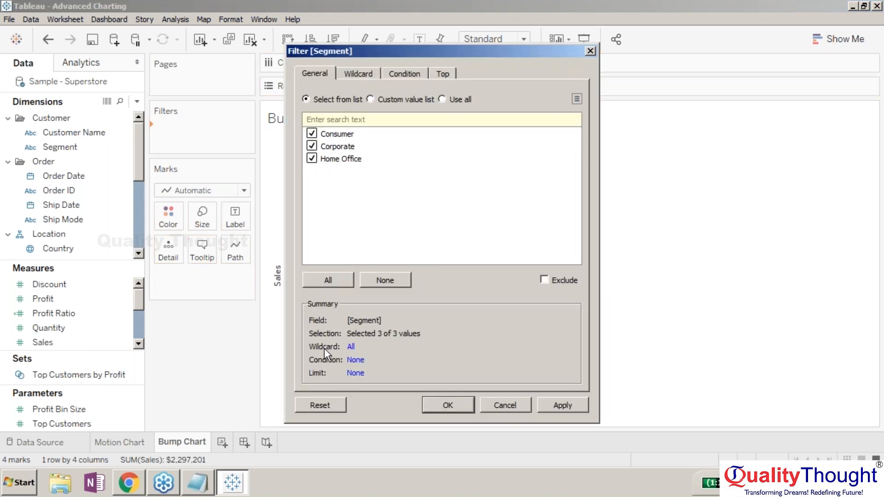
key(Return)
drag(205, 131, 183, 216)
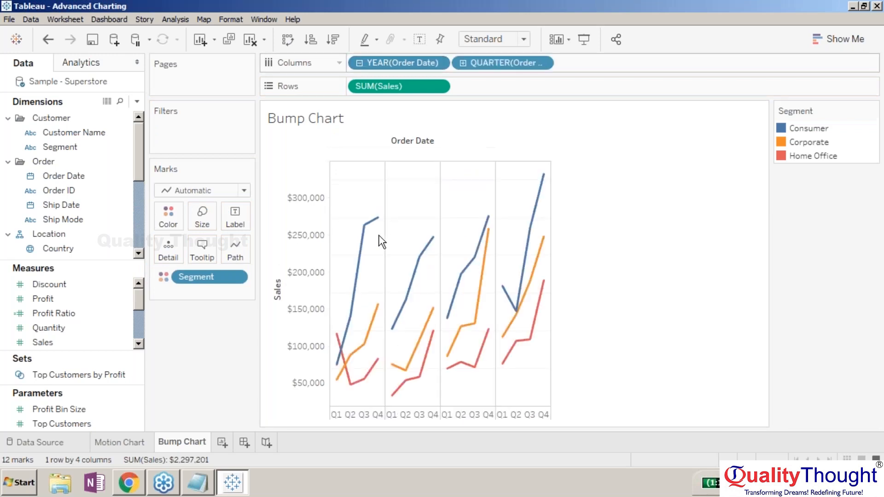
Try Order Date as continuous months, set it to the discrete Month level, and place the Segment legend below the Marks card.
click(359, 62)
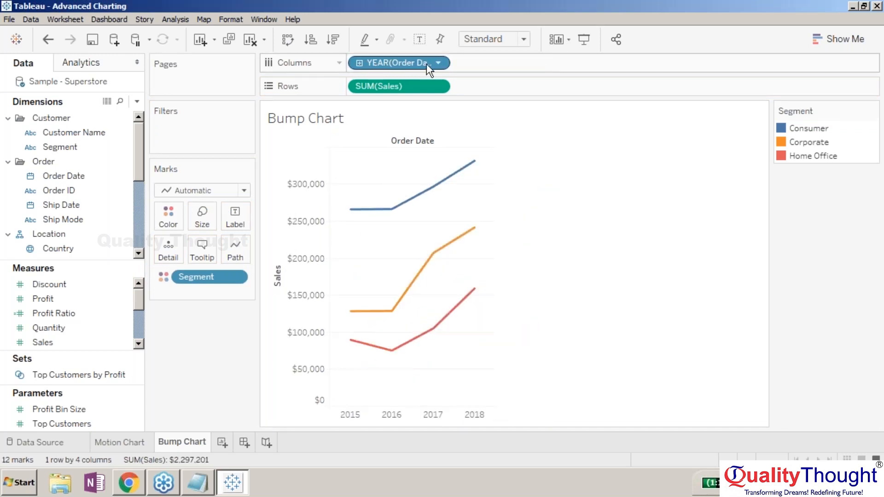
click(436, 64)
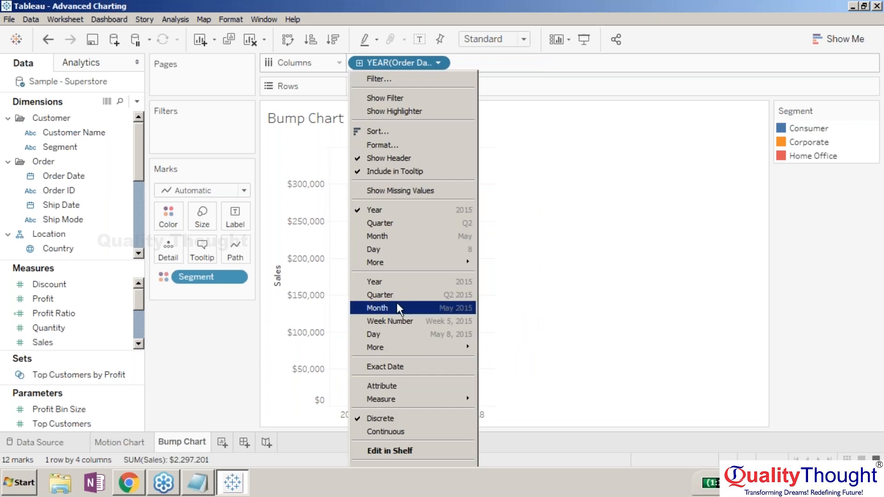
key(Escape)
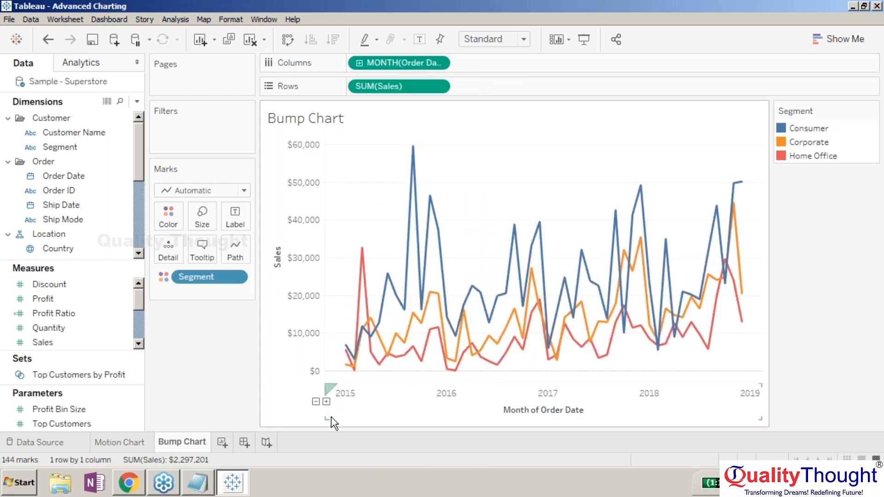
click(435, 64)
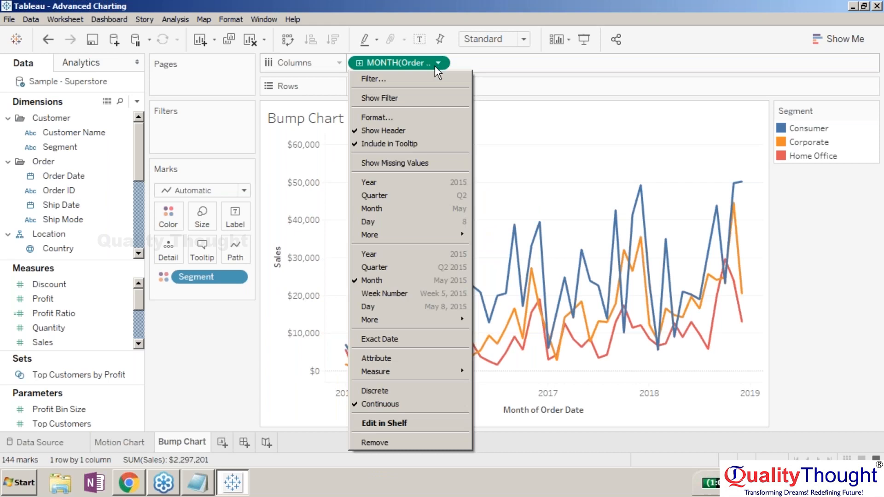
click(391, 209)
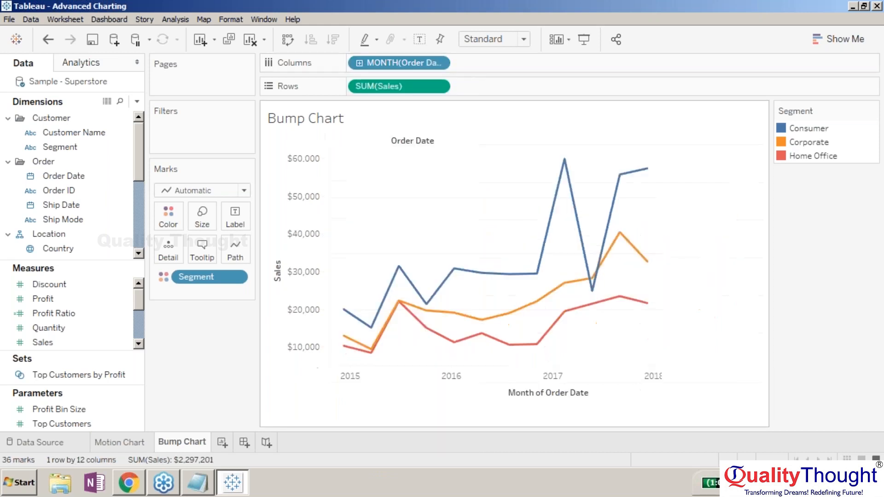
drag(819, 111, 205, 334)
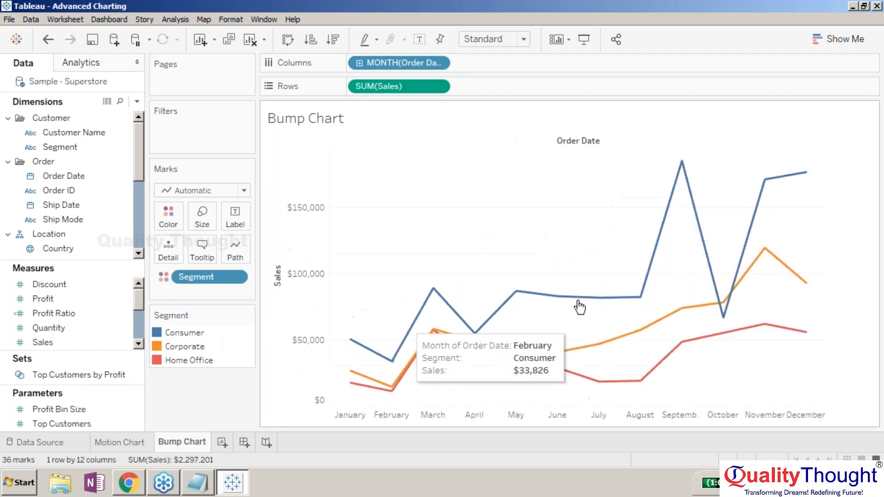
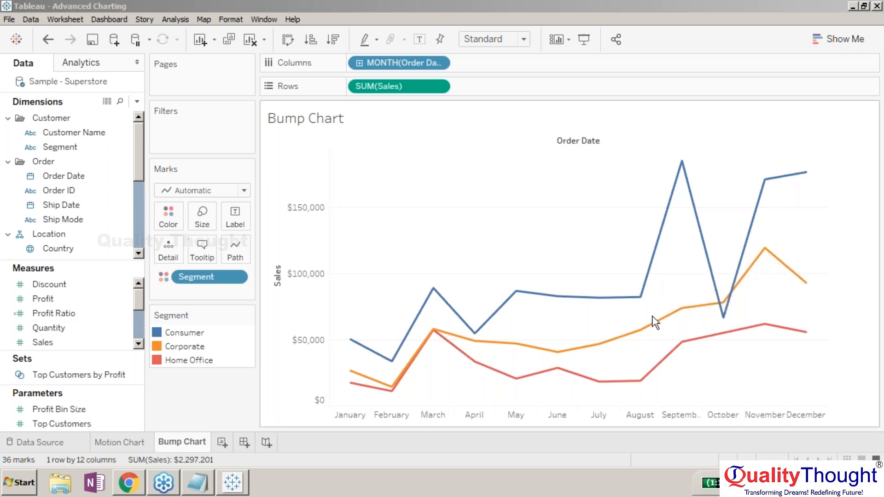
Rename the Bump Chart worksheet as "Line Chart ( Basic )".
mouse_move(659, 375)
mouse_move(420, 313)
right_click(206, 444)
click(248, 281)
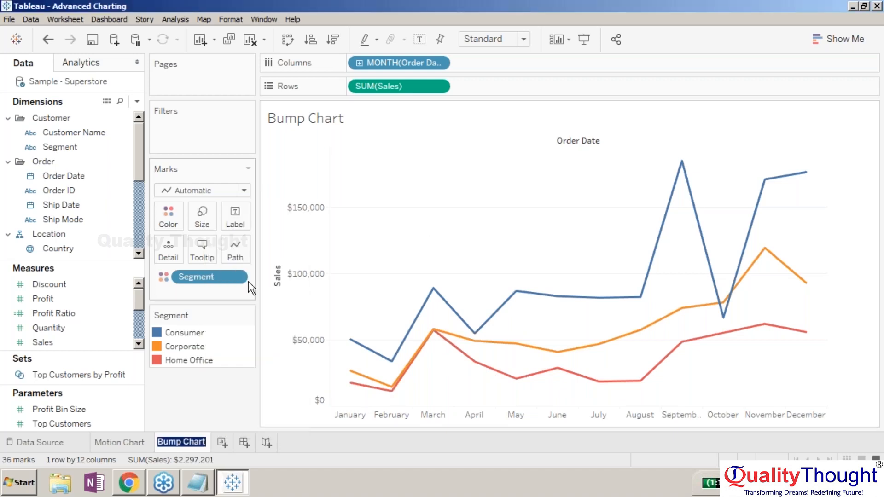
text(Line Chart)
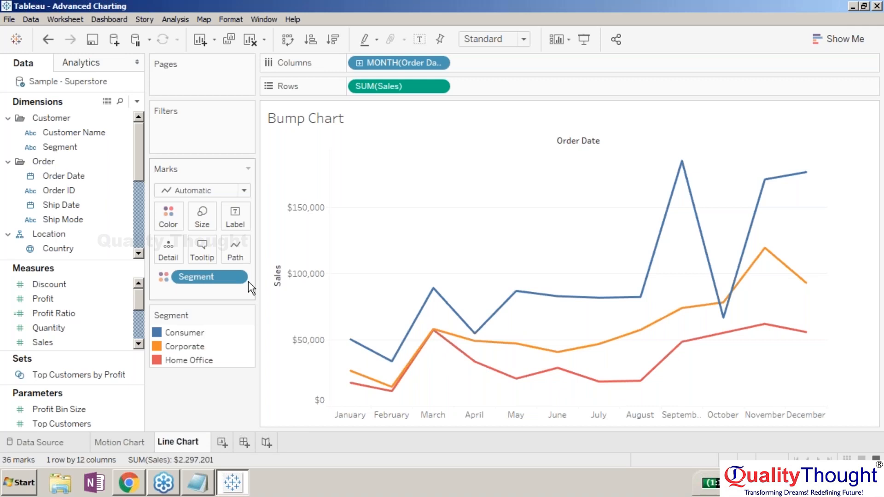
text( ( Basic ))
key(Return)
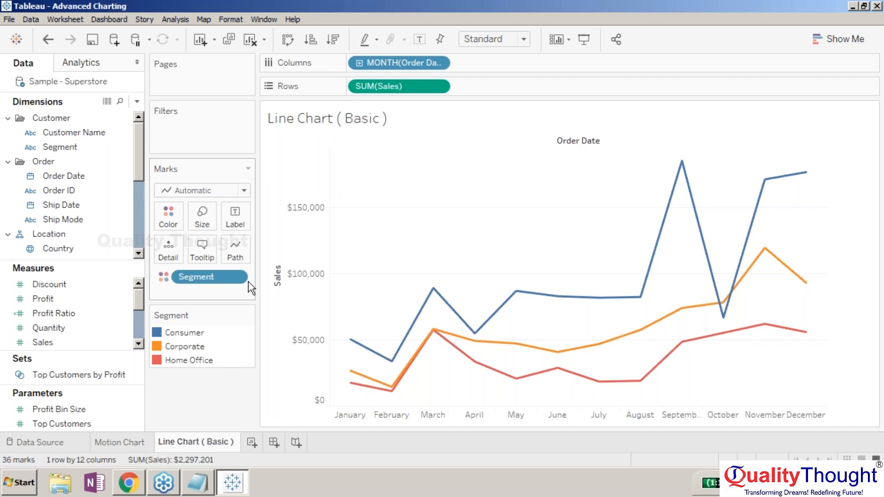
Create a new worksheet with Order Date on Columns, Sales on Rows and Segment on Color.
click(251, 443)
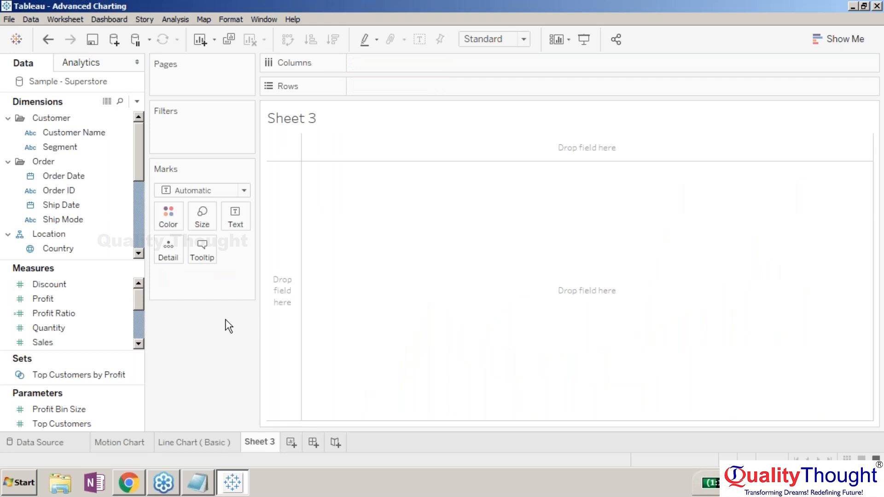
drag(81, 175, 401, 63)
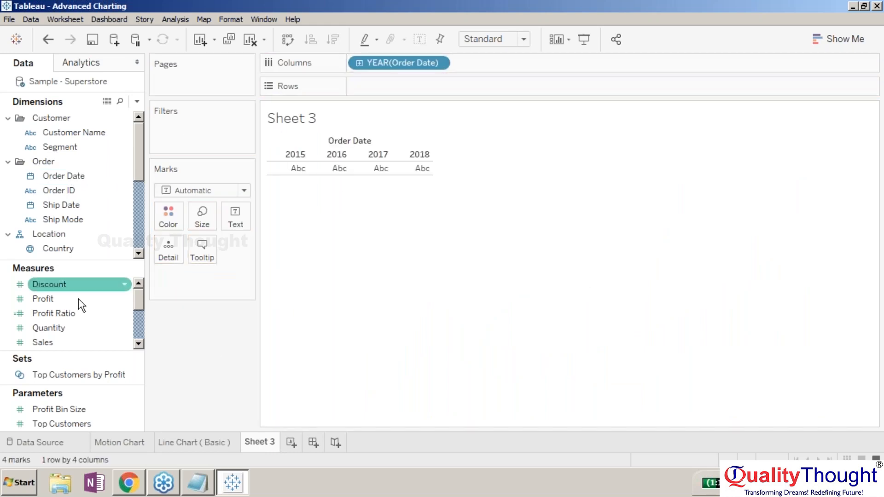
drag(65, 340, 368, 87)
click(69, 147)
drag(70, 142, 169, 219)
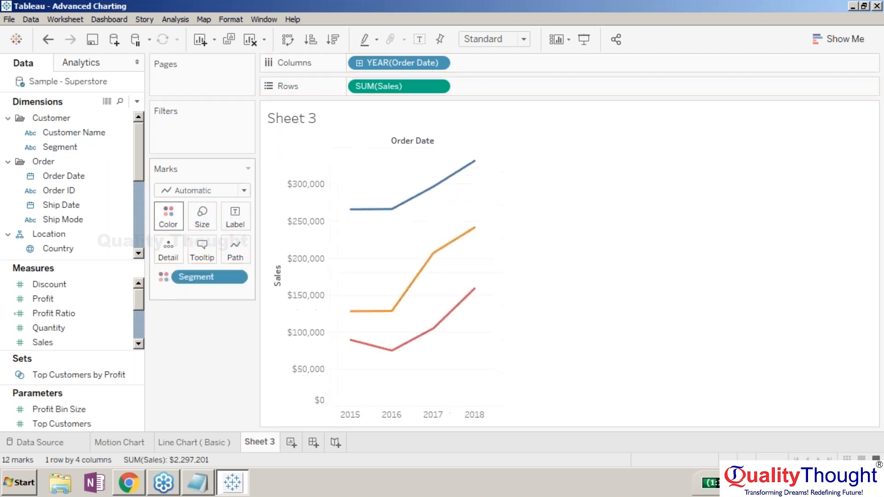
Set Order Date on Sheet 3 to discrete months and move the Segment legend under the Marks card.
click(438, 63)
click(399, 236)
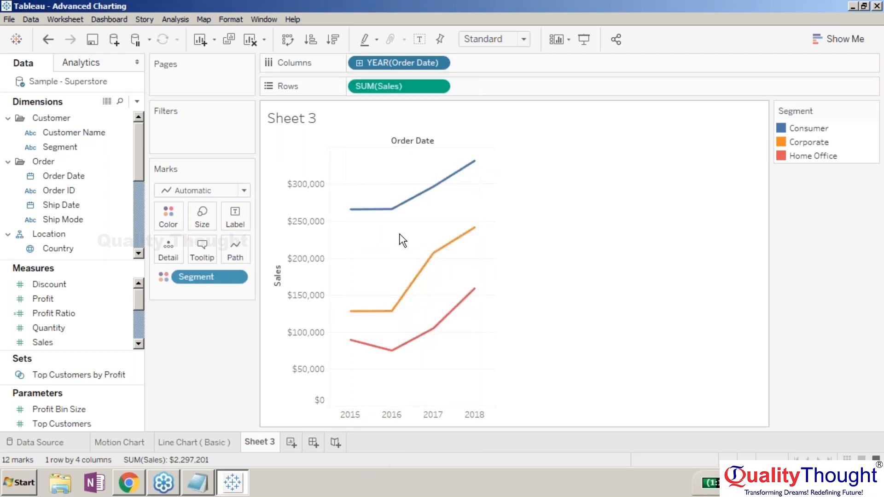
drag(810, 114, 223, 336)
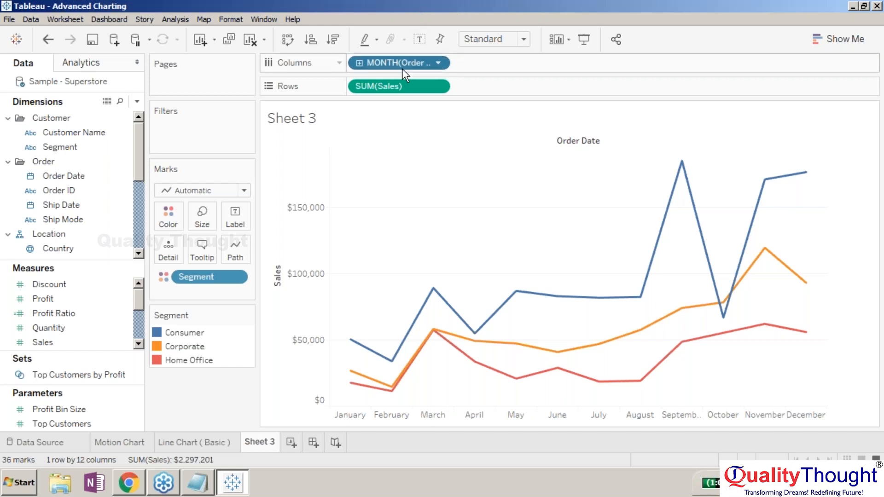
Remove Order Date from Columns and move Segment from Color to Columns in its place.
key(Delete)
mouse_move(227, 277)
mouse_down()
mouse_move(408, 83)
mouse_move(399, 64)
mouse_up()
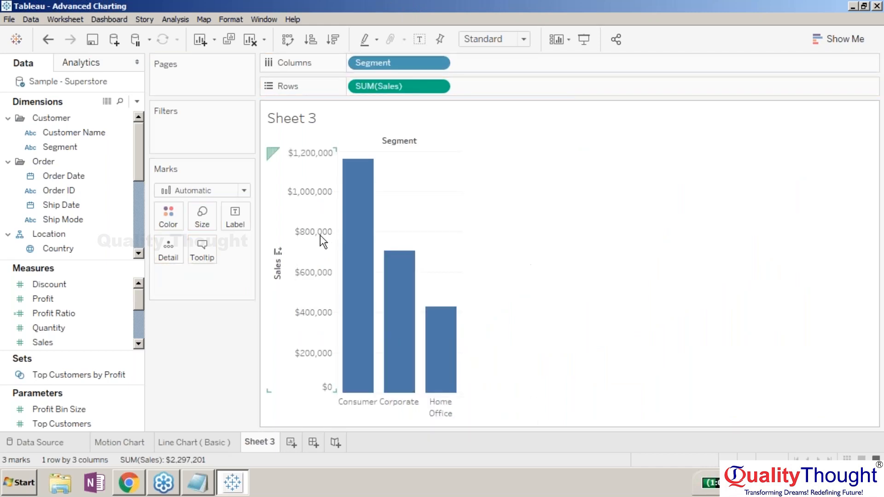
Add the year of Order Date to the marks as Detail and move it to Color to split the Segment bars.
click(69, 175)
mouse_move(124, 212)
mouse_down()
mouse_move(168, 230)
mouse_move(213, 144)
mouse_move(194, 133)
mouse_move(222, 224)
mouse_move(174, 278)
mouse_move(173, 259)
mouse_up()
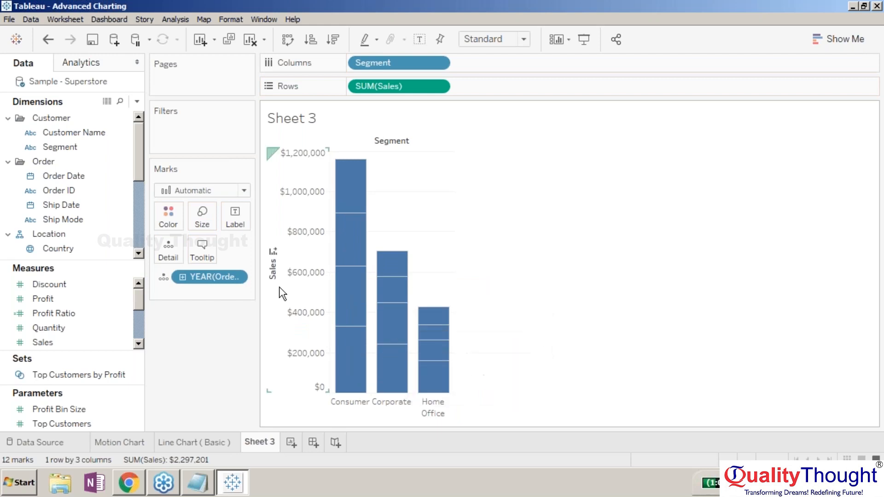
drag(215, 276, 168, 214)
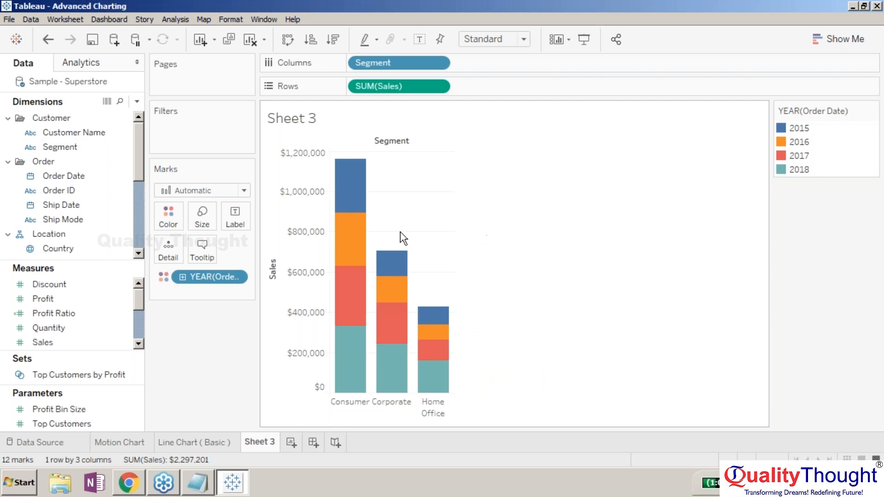
Move the year of Order Date from Color to the end of Columns and move Segment from Columns to Color.
drag(210, 276, 455, 62)
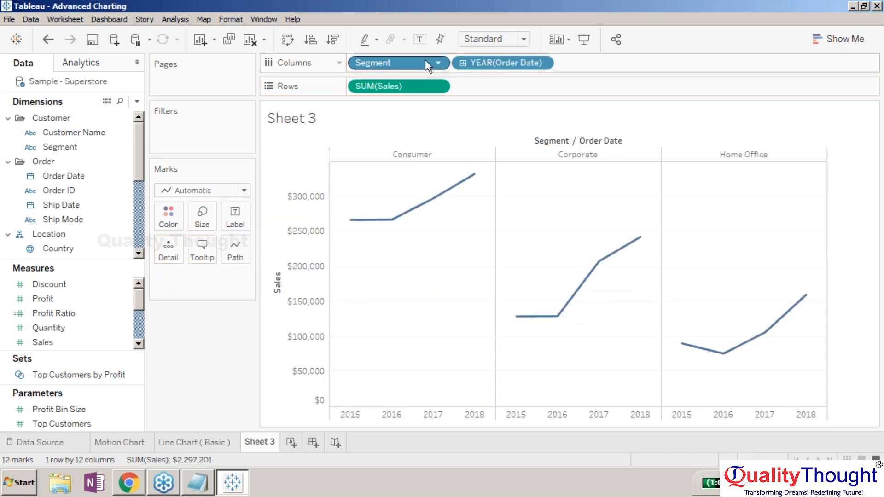
drag(399, 63, 168, 216)
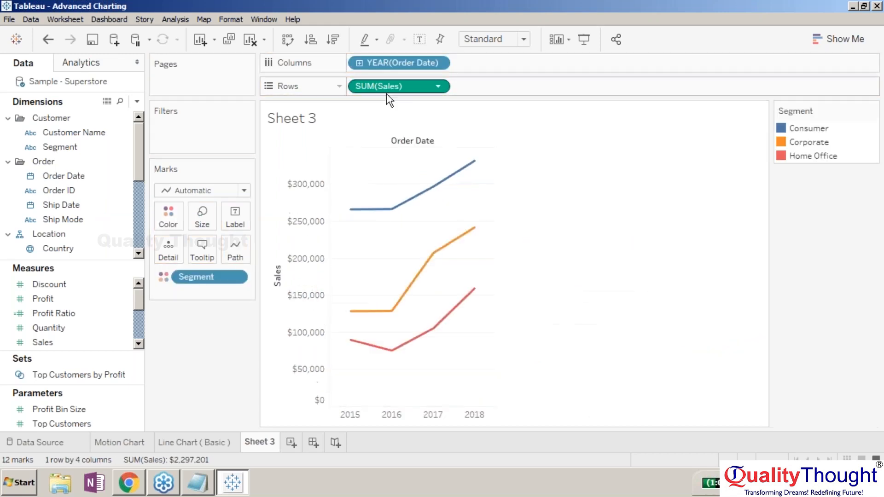
Change Order Date on Columns to discrete Month and place the Segment color legend below the Marks card.
click(437, 62)
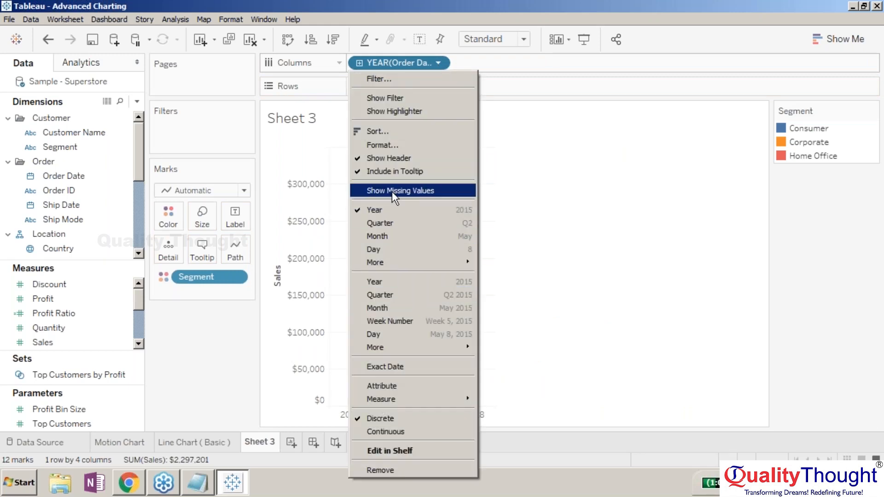
click(399, 238)
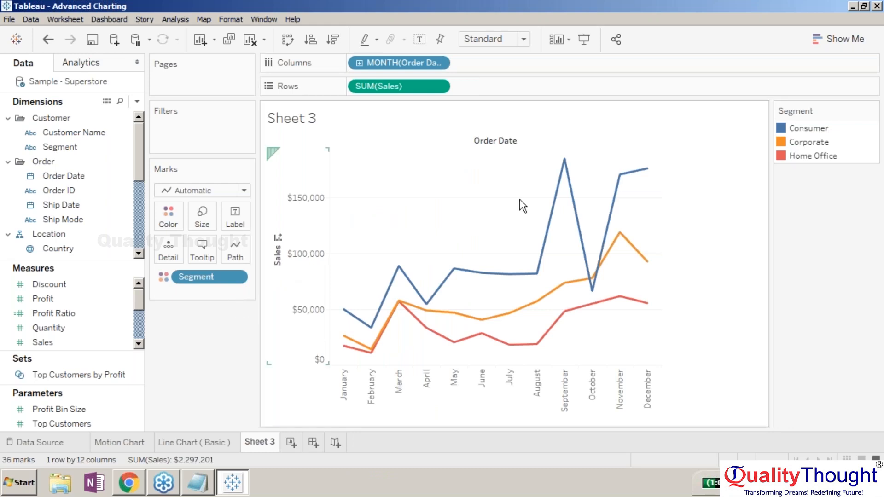
drag(828, 109, 171, 340)
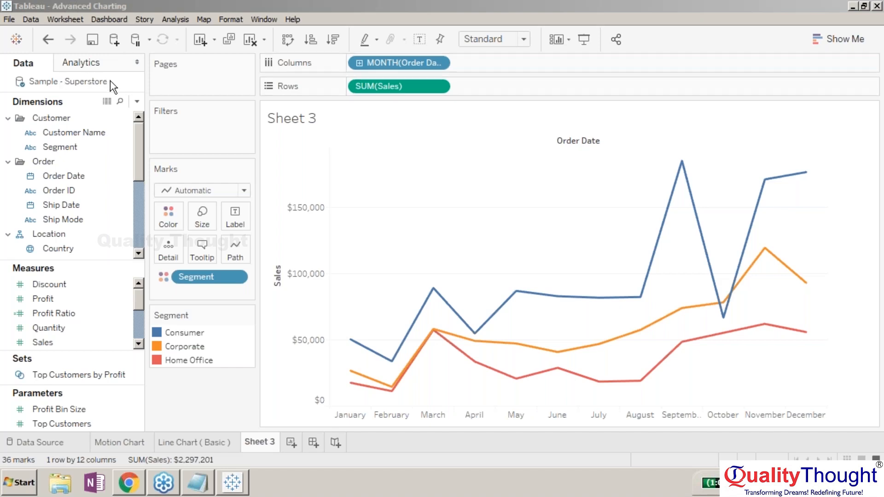
Create a calculated field from the Sales measure and name it RankBump.
click(117, 133)
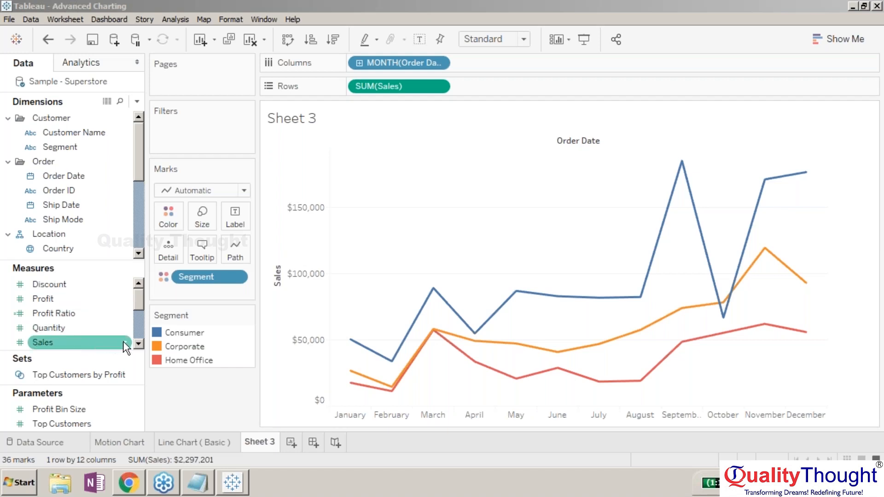
click(124, 341)
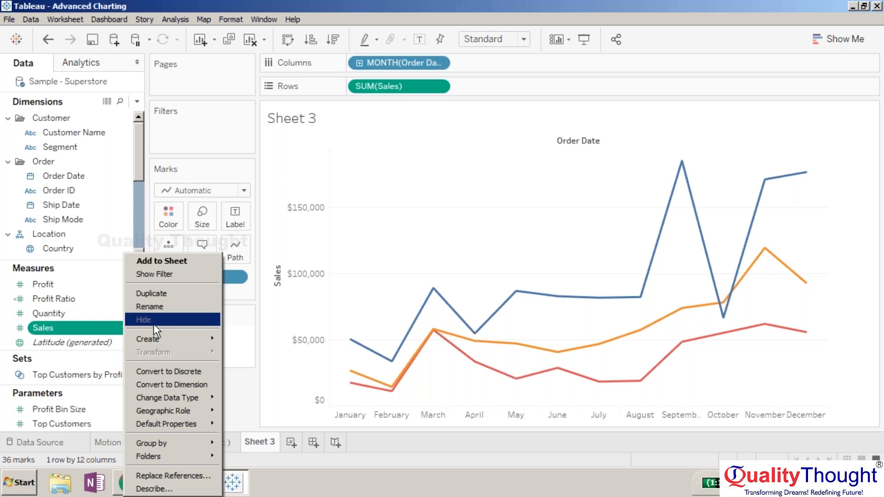
mouse_move(185, 336)
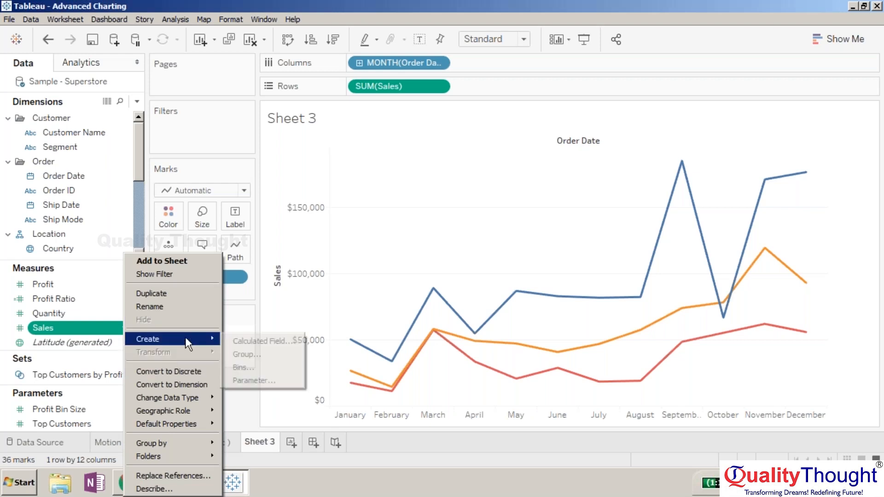
click(257, 337)
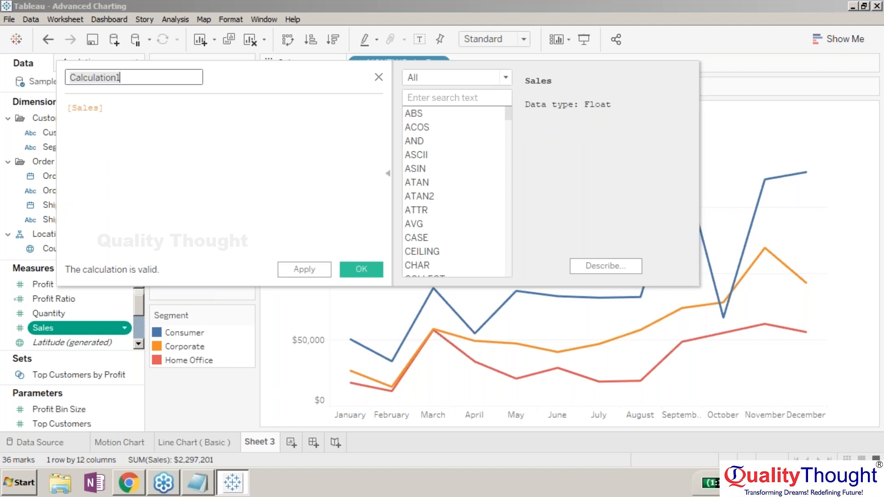
text(Rank)
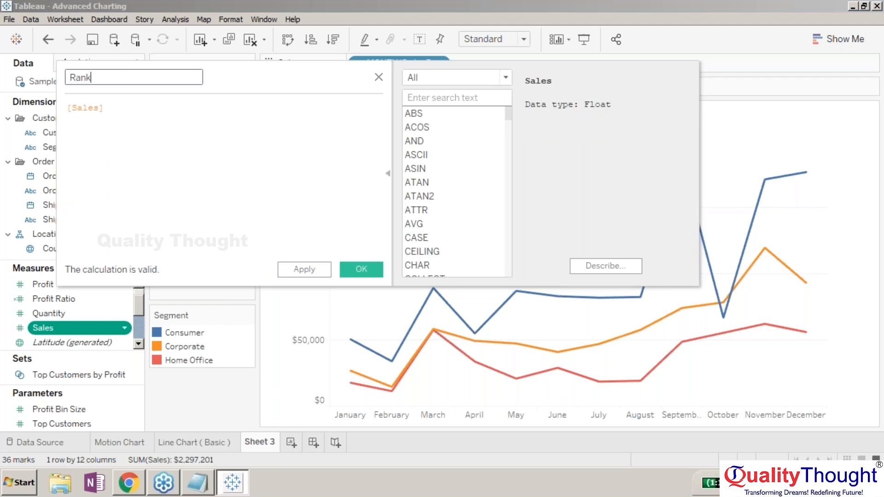
text(Bump)
Enter RANK(sum([Sales])) as the RankBump formula and save the calculated field.
click(115, 111)
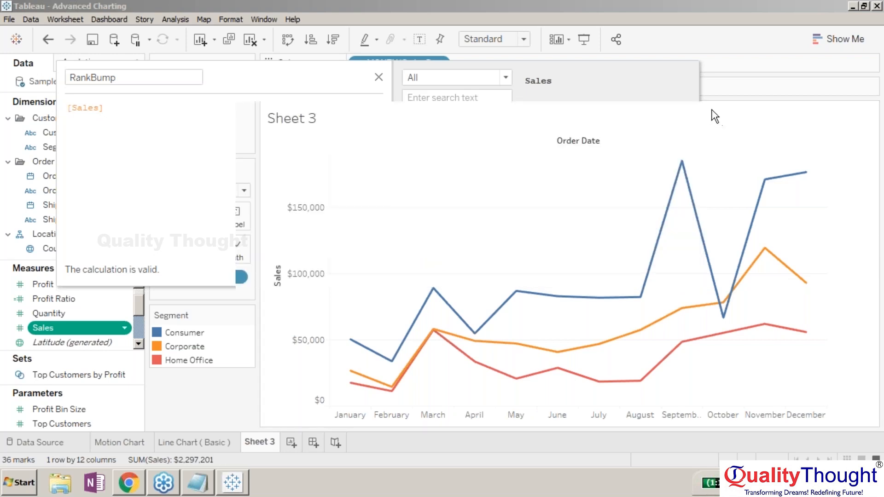
click(68, 109)
text(RANK)
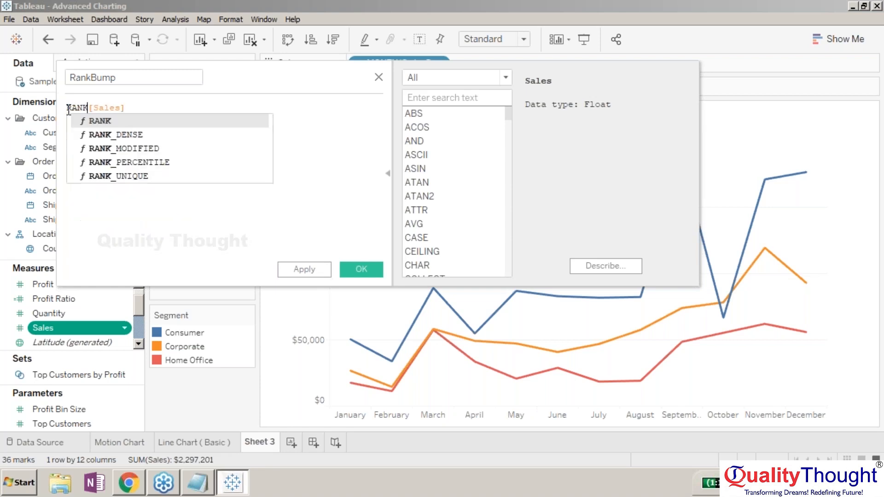
double_click(94, 121)
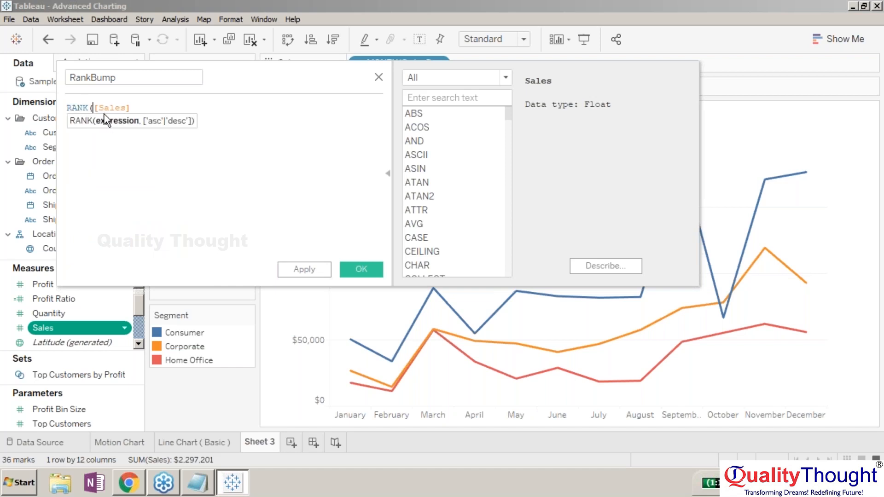
text(sum)
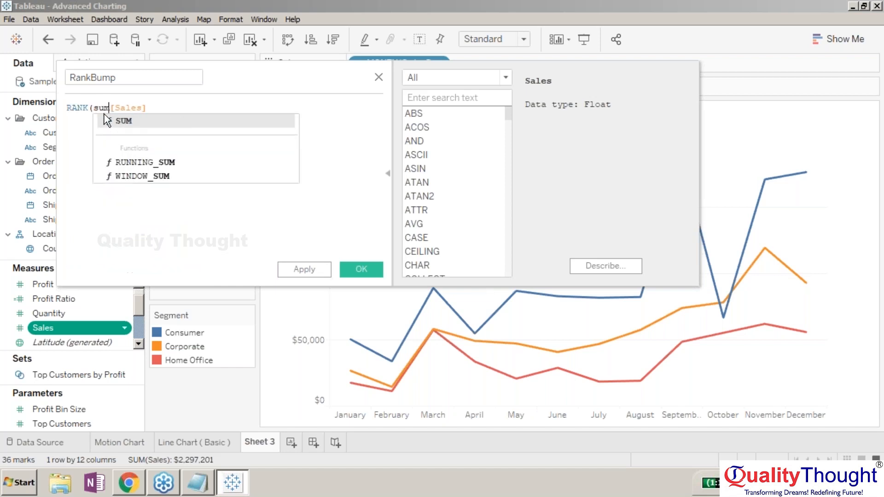
double_click(105, 116)
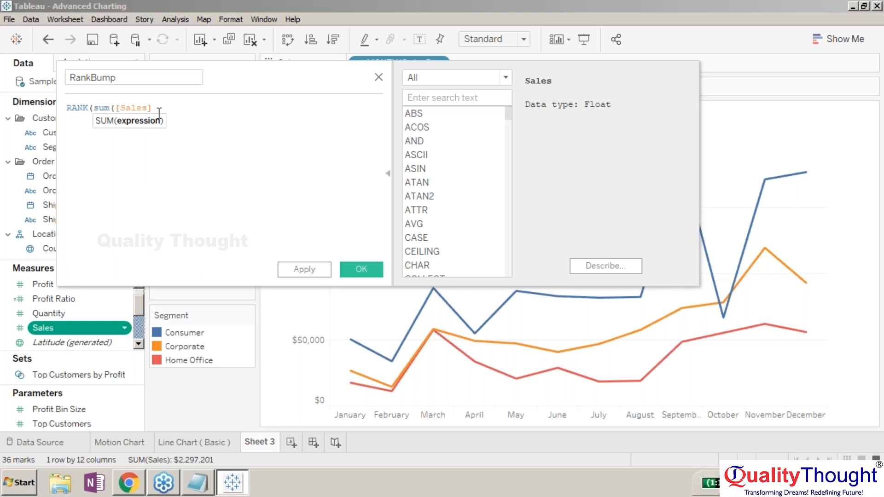
text()))
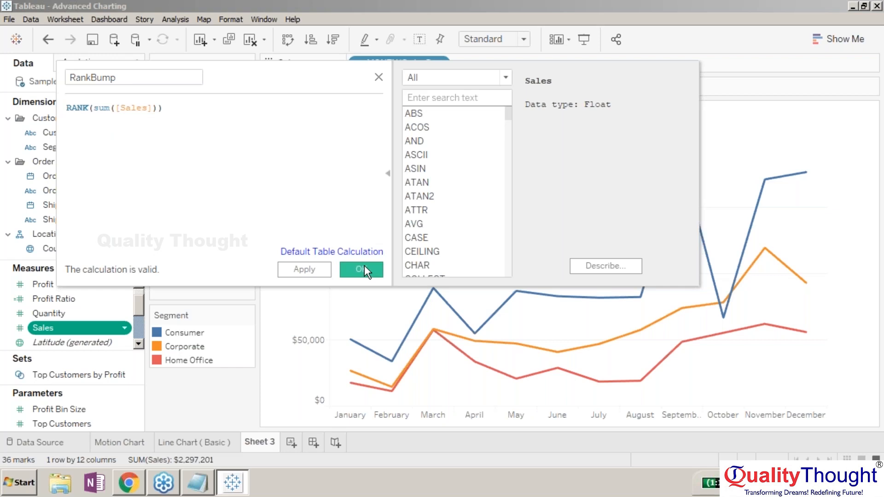
click(363, 267)
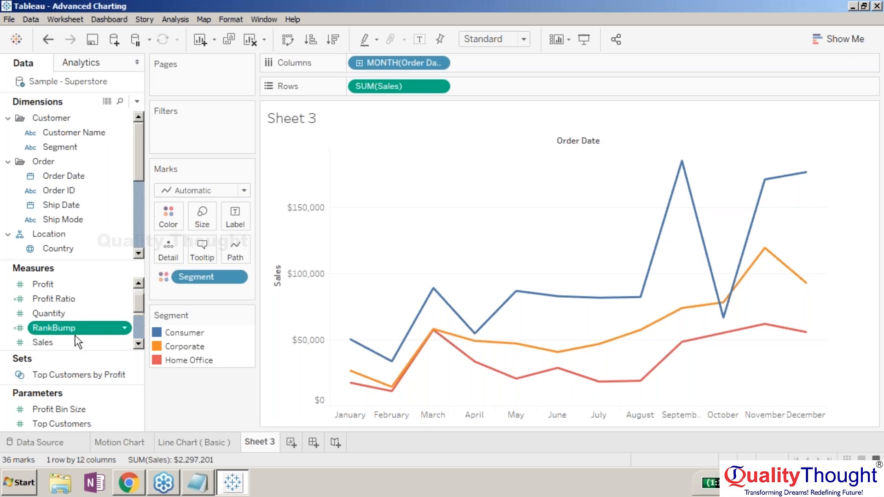
Replace Sales on Rows with RankBump and review its table calculation settings.
drag(124, 324, 396, 87)
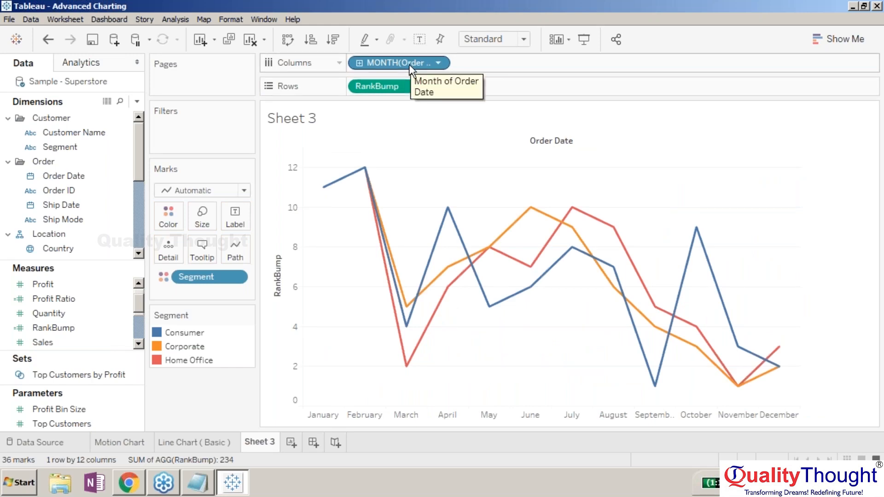
mouse_move(348, 186)
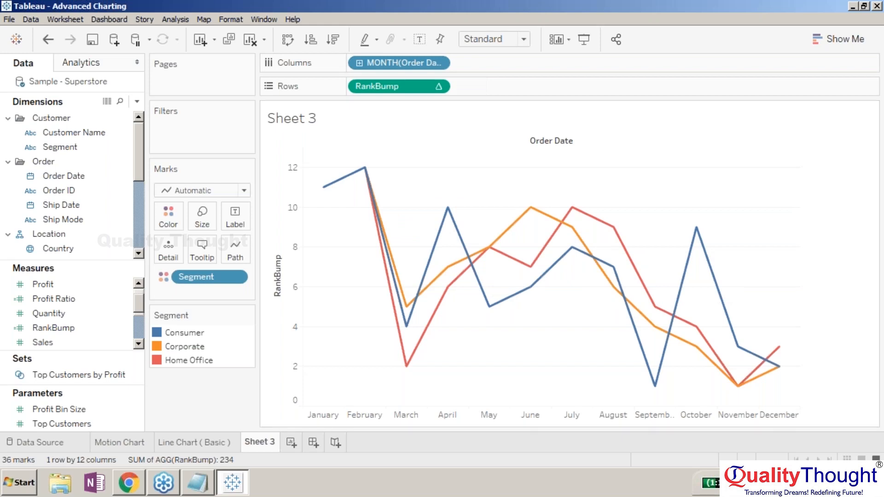
click(438, 86)
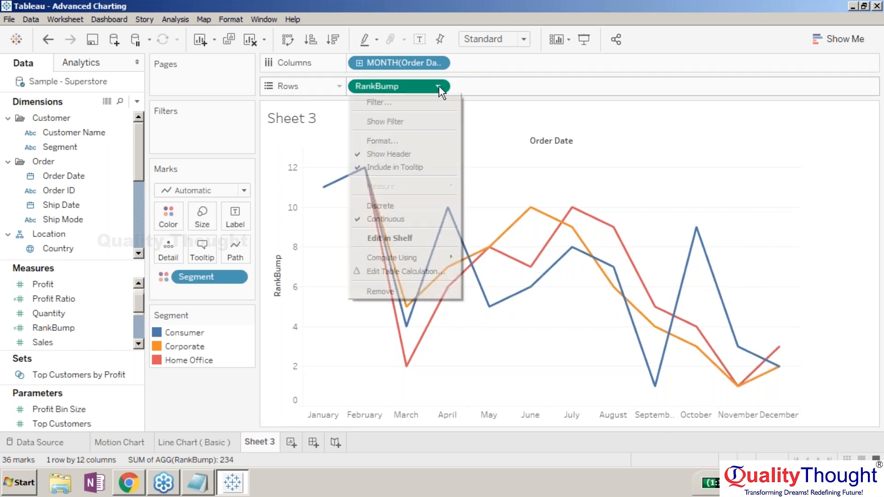
click(433, 274)
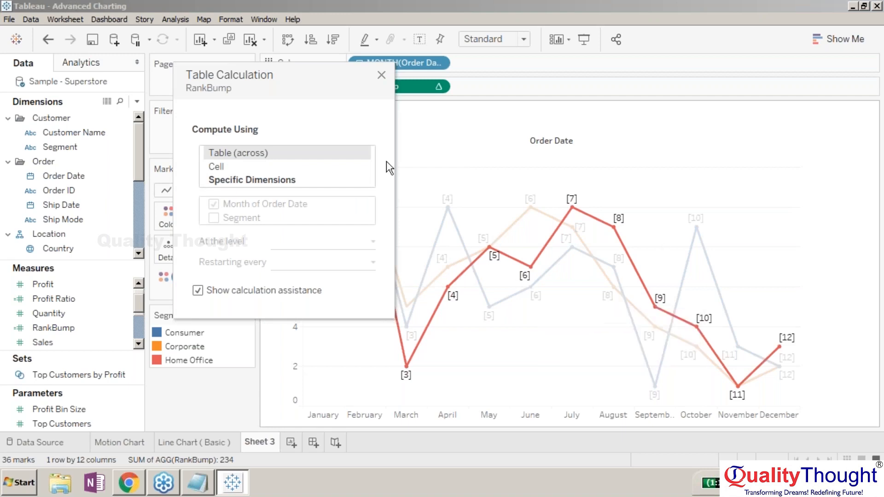
click(381, 75)
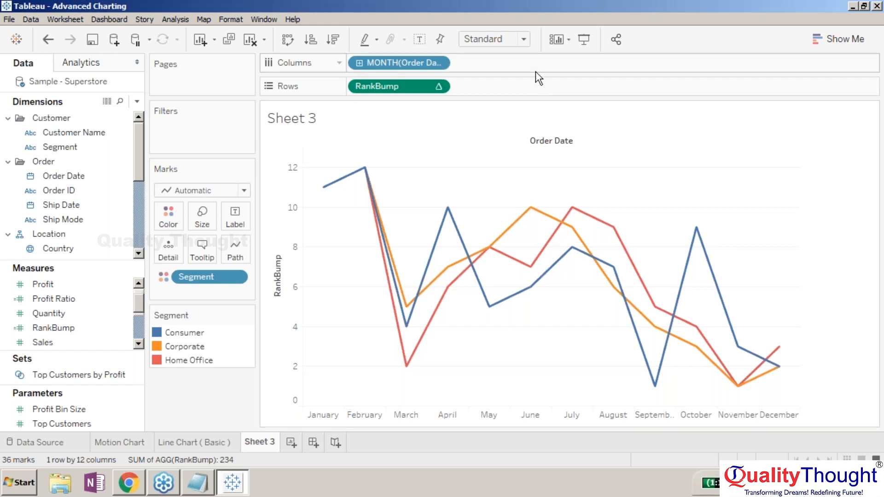
Set the RankBump table calculation to compute using Specific Dimensions with only Segment included, excluding Month of Order Date.
click(437, 86)
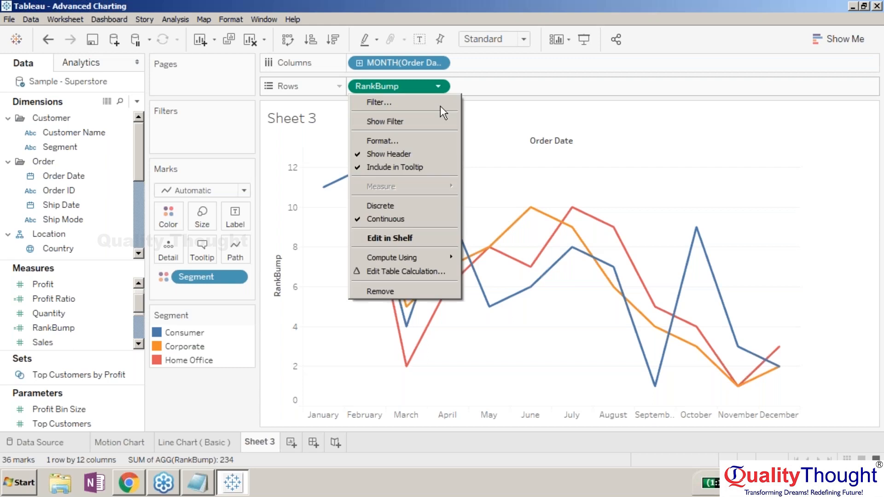
click(433, 271)
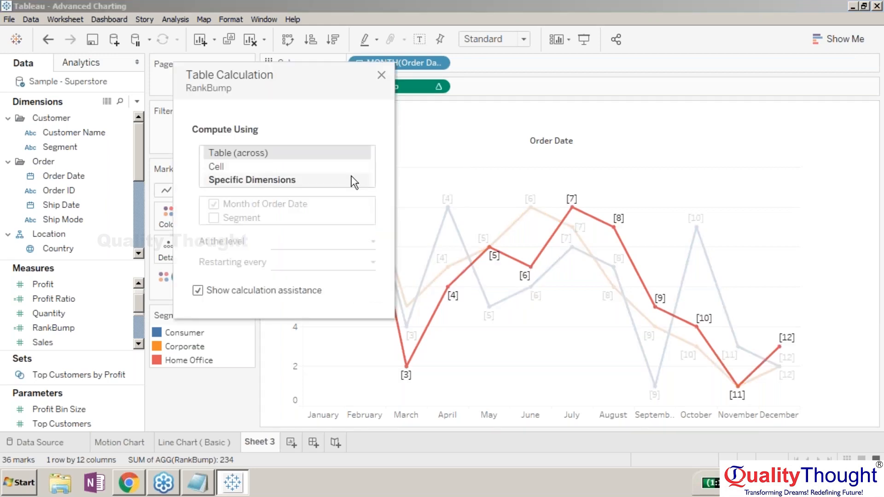
click(304, 178)
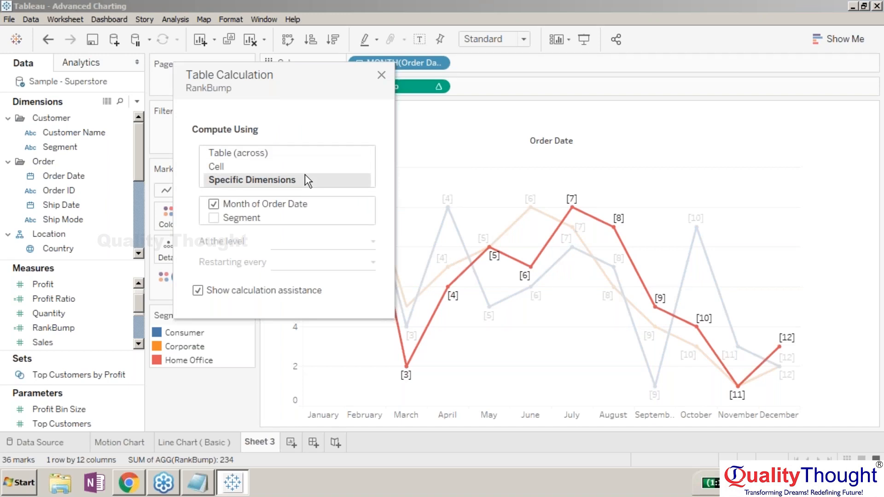
click(213, 218)
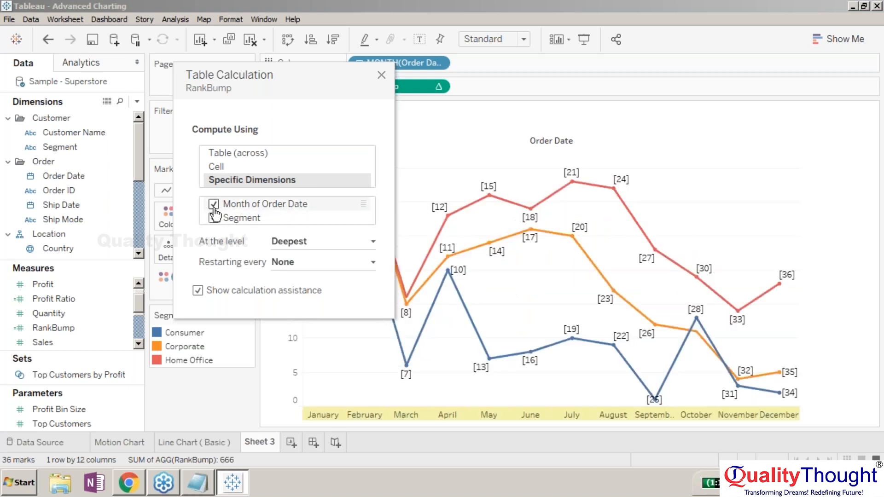
click(213, 206)
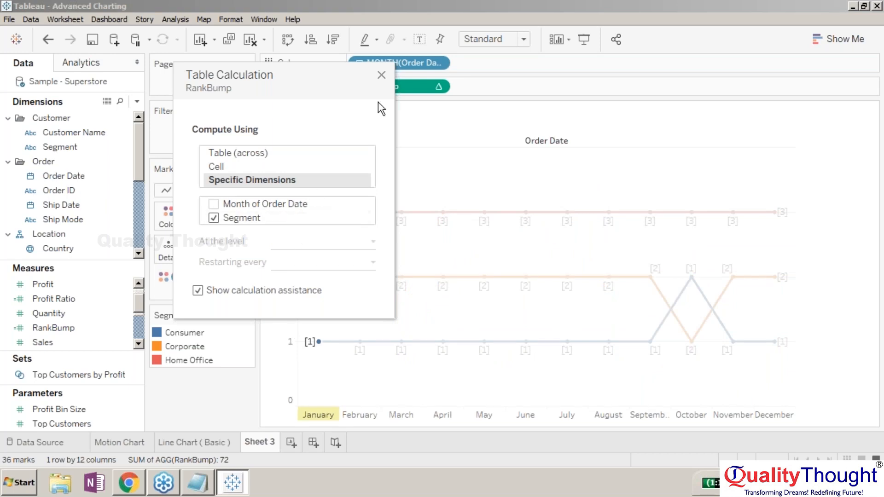
click(382, 75)
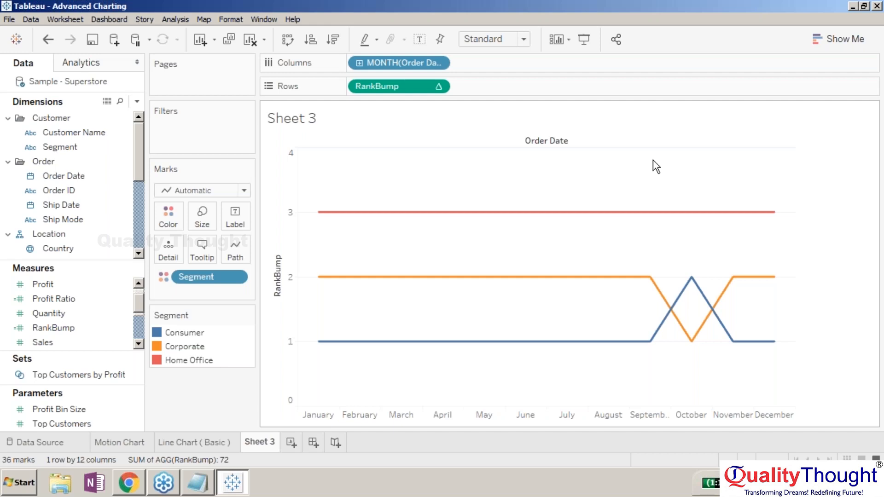
Add RankBump to Rows a second time and compute it using Specific Dimensions with only Segment included, excluding Month of Order Date.
click(121, 327)
mouse_move(105, 322)
mouse_down()
mouse_move(248, 246)
mouse_move(456, 86)
mouse_up()
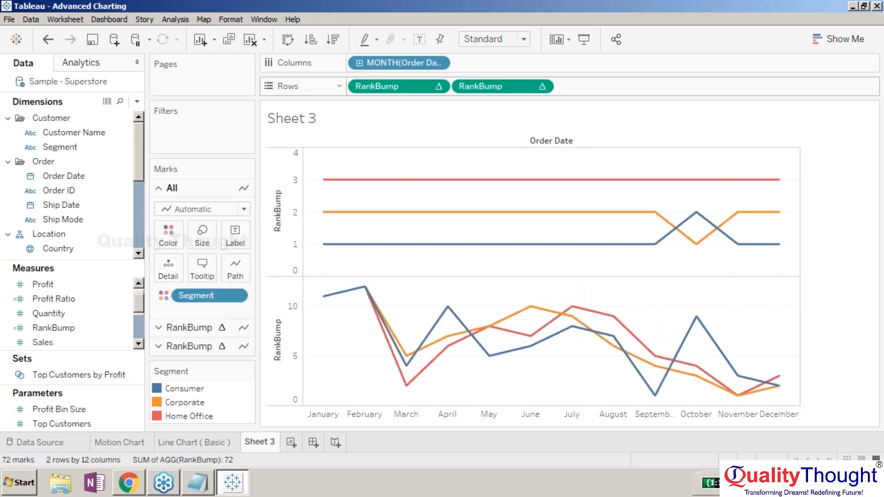
click(542, 86)
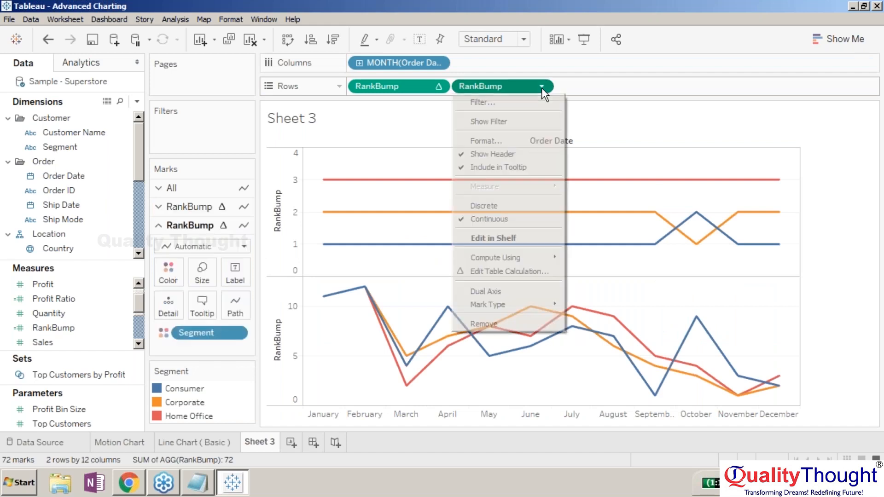
click(518, 271)
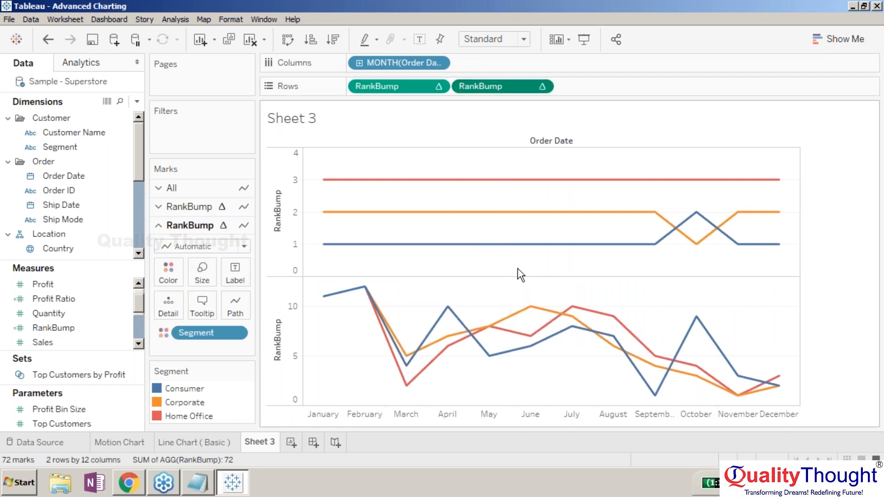
click(318, 182)
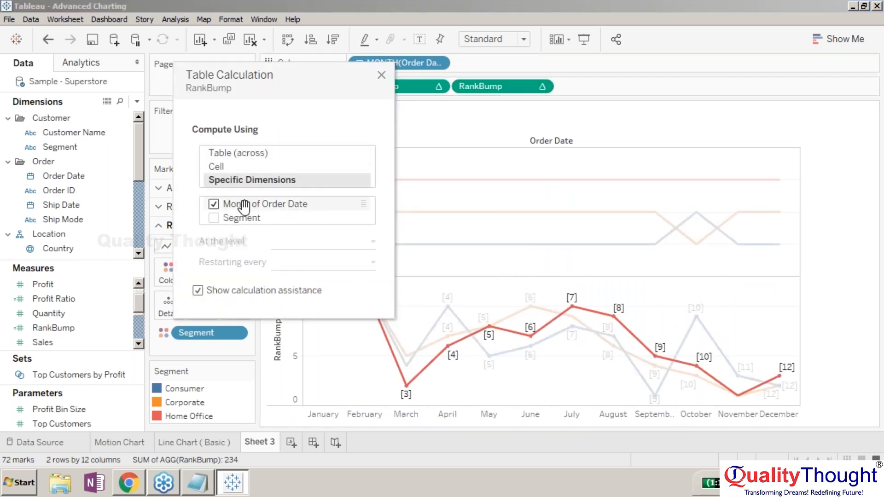
click(220, 214)
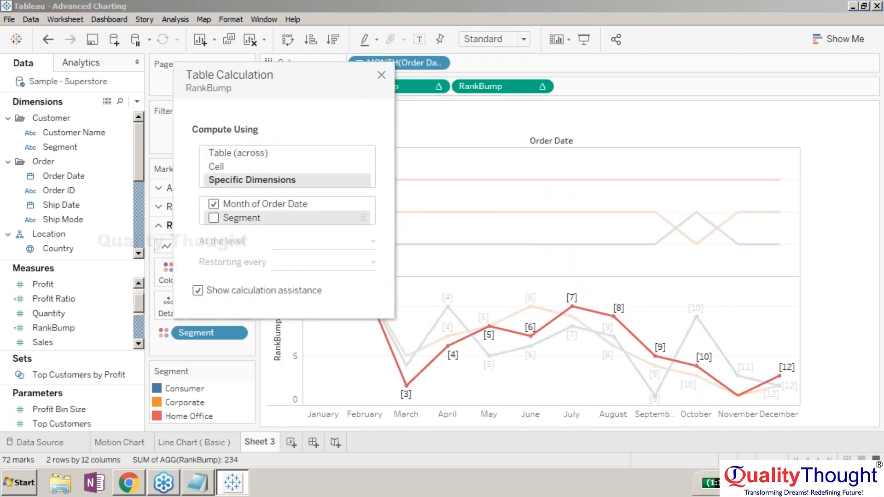
click(217, 208)
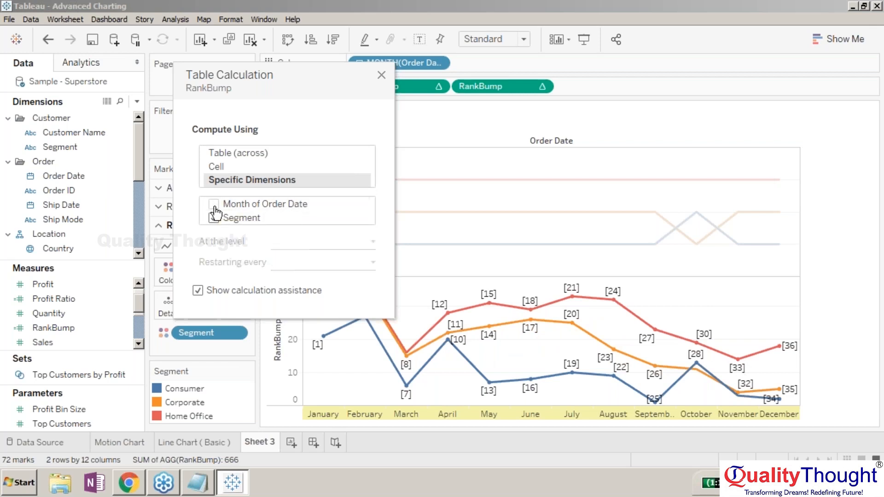
click(382, 75)
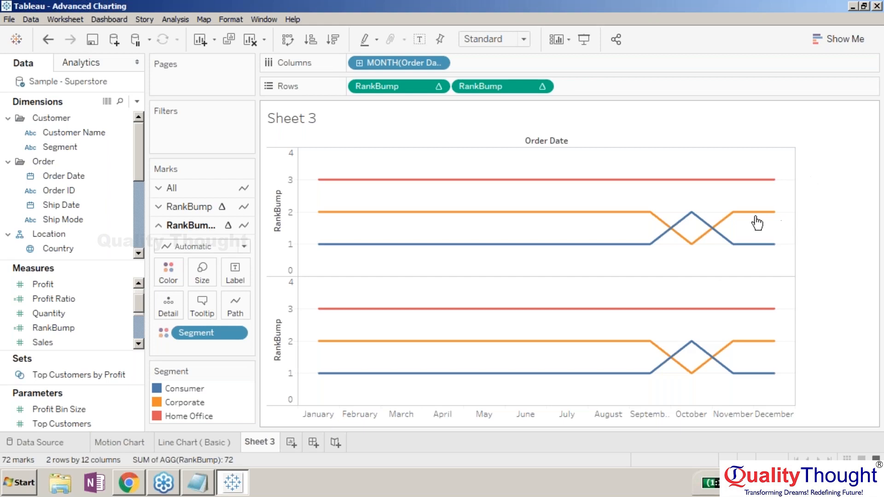
Combine the two RankBump measures as a dual axis and set the second RankBump's mark type to Circle.
mouse_move(735, 215)
click(205, 206)
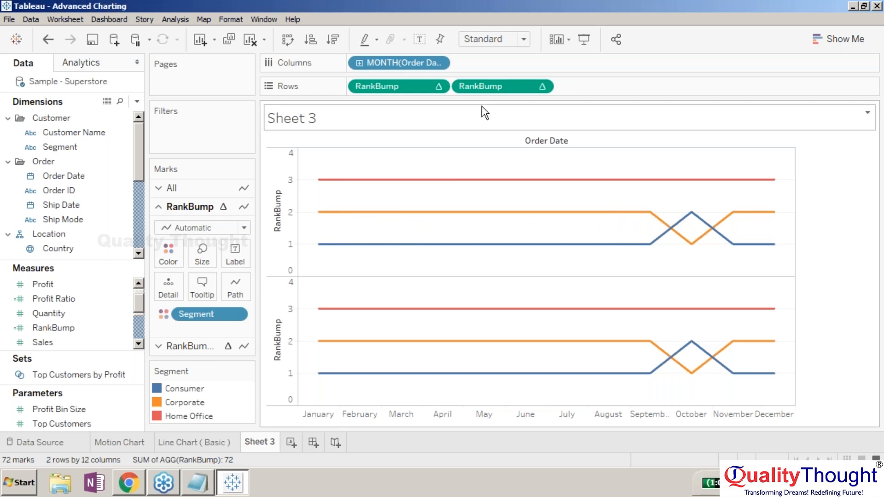
click(539, 86)
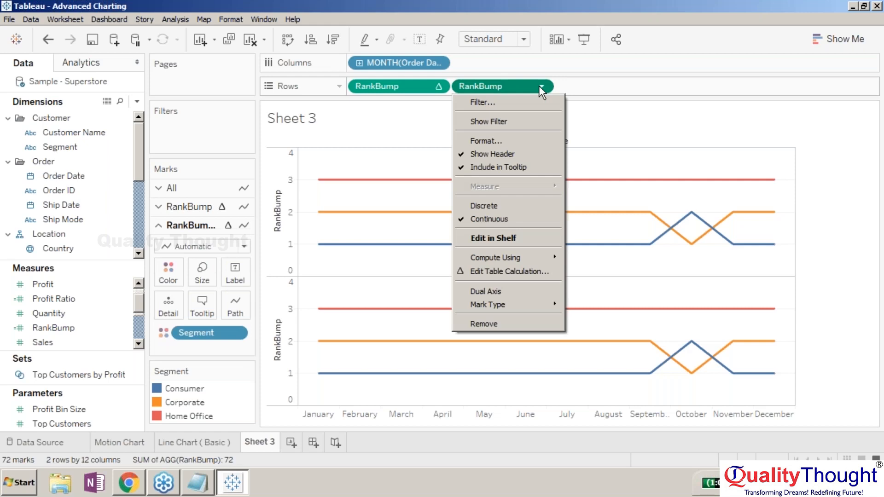
click(540, 86)
click(540, 85)
click(508, 291)
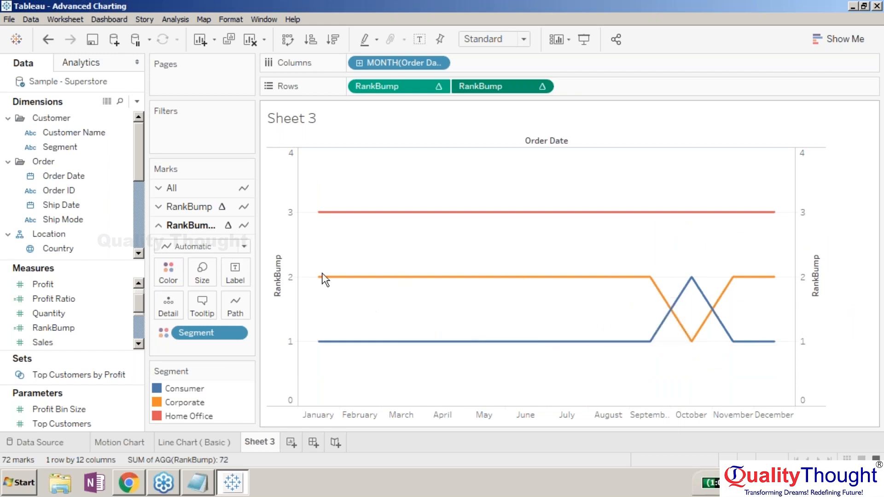
click(244, 248)
click(232, 326)
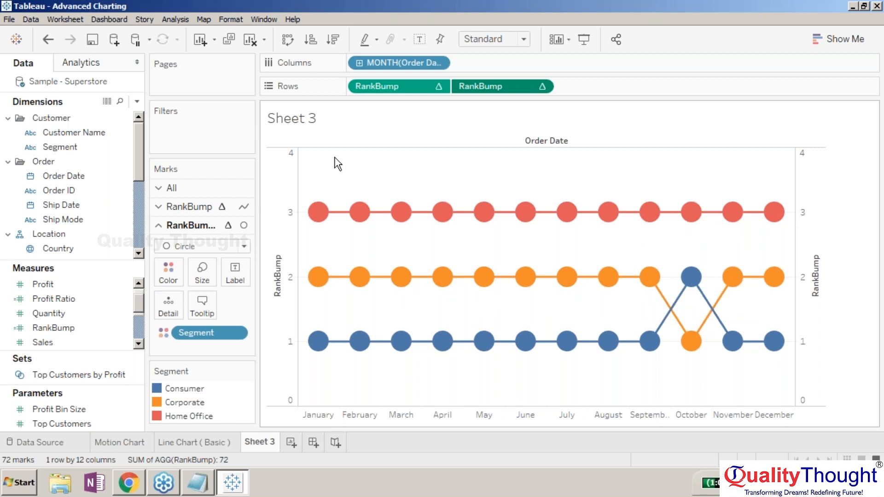
Reverse the scale of the first RankBump axis.
click(291, 156)
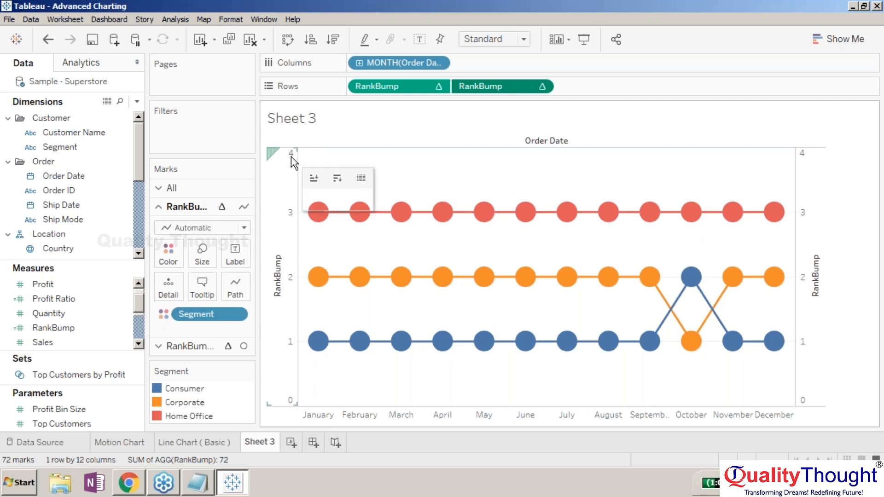
click(814, 186)
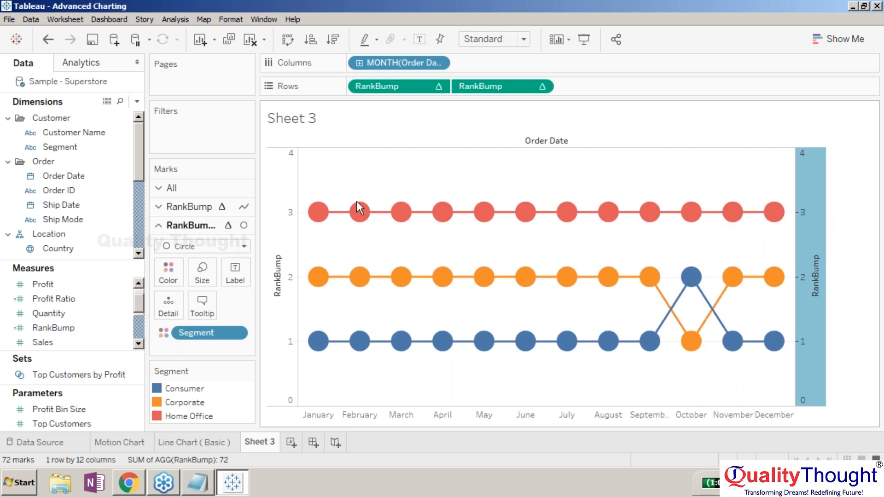
click(267, 172)
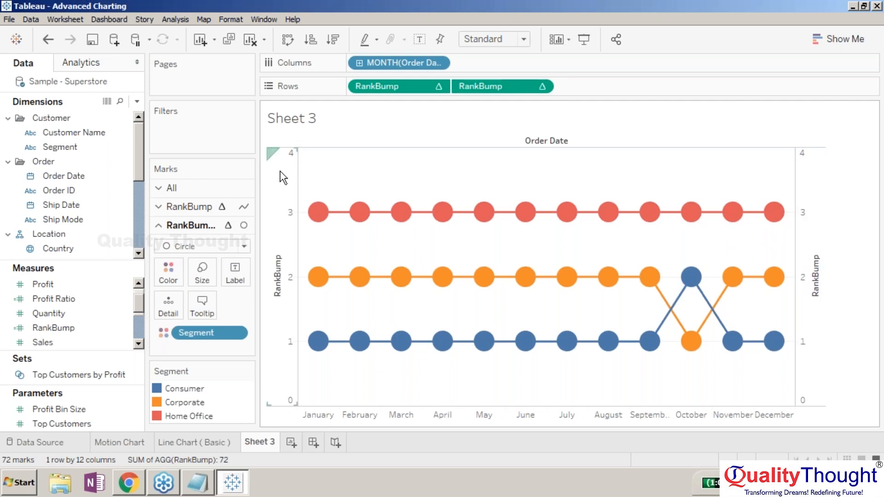
right_click(280, 171)
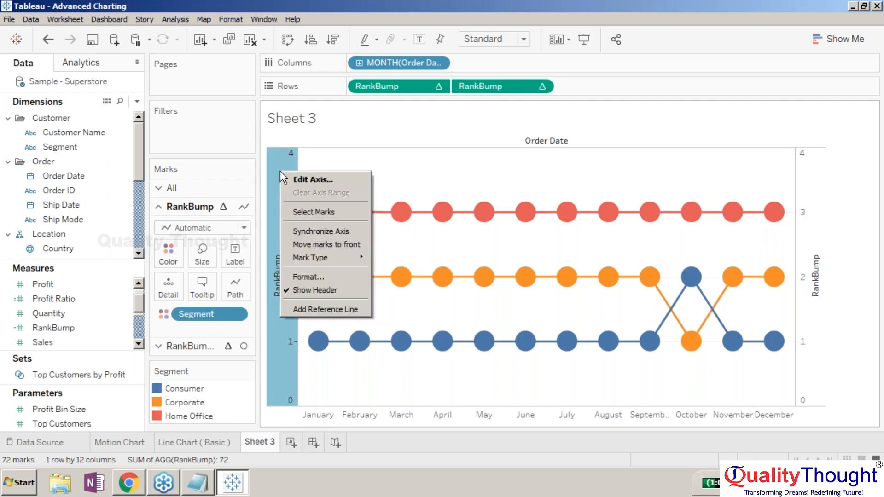
click(277, 162)
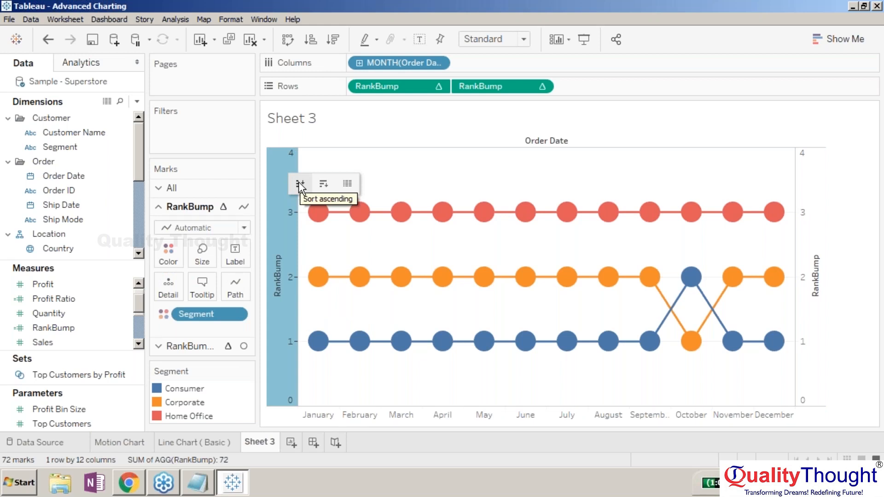
right_click(290, 163)
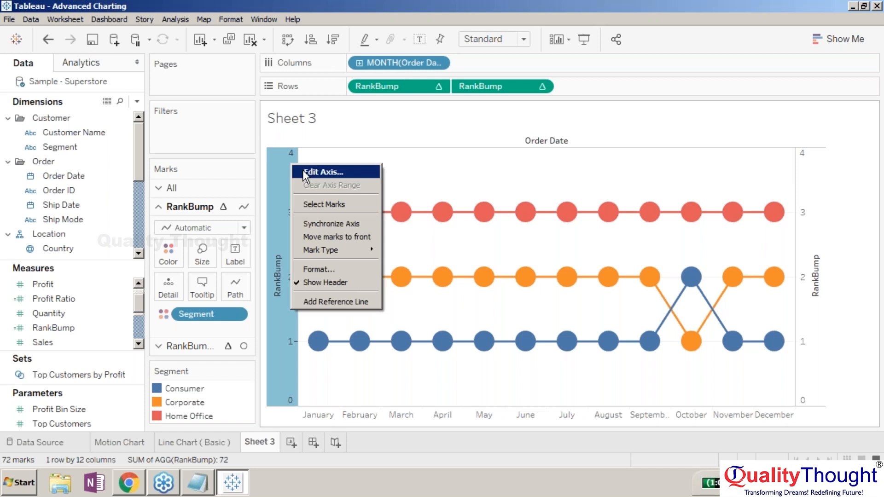
click(303, 173)
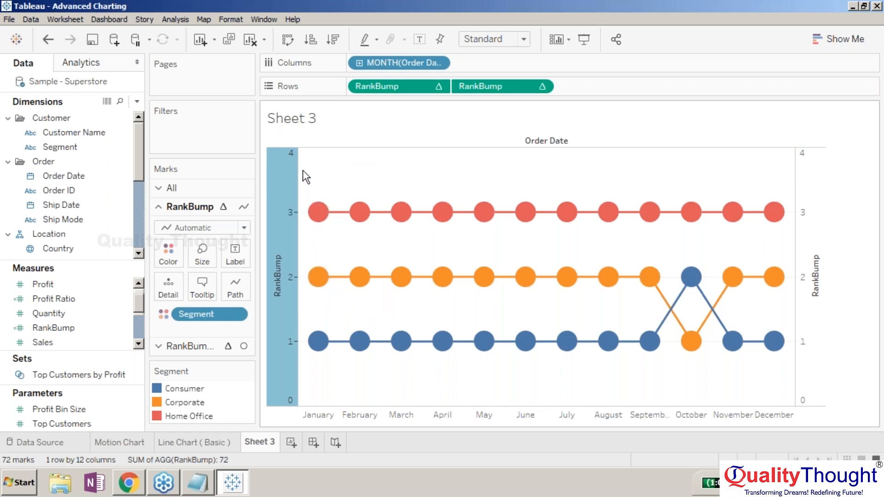
right_click(293, 195)
click(295, 197)
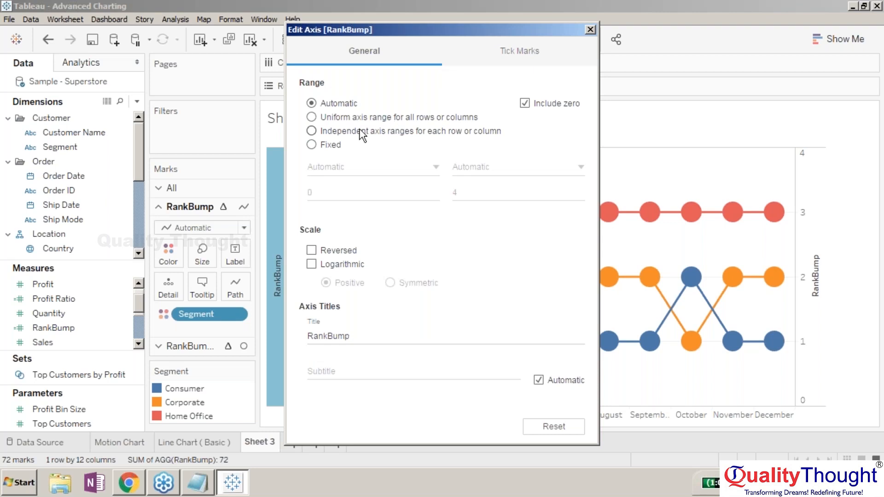
click(311, 250)
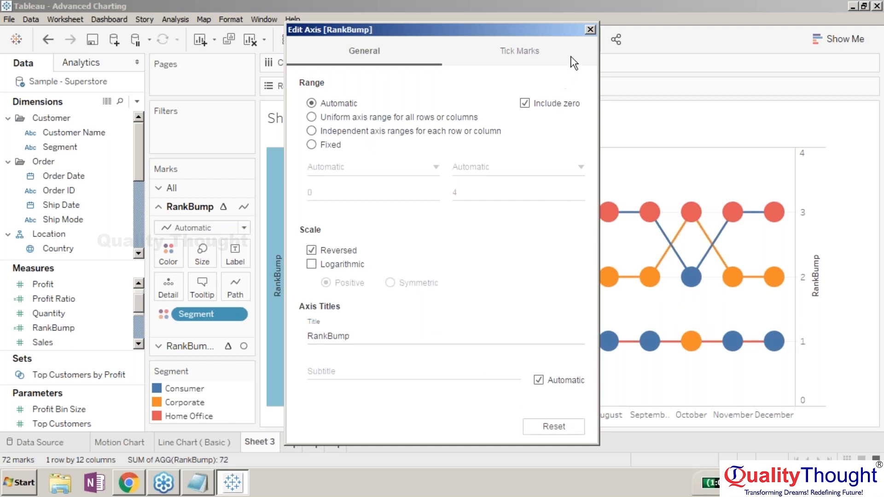
click(589, 30)
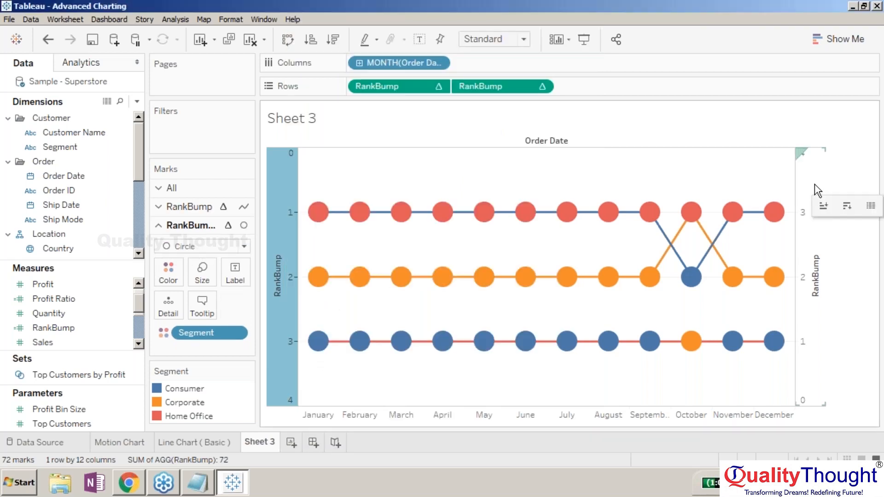
Reverse the scale of the second RankBump axis to match the first one.
right_click(814, 184)
click(818, 195)
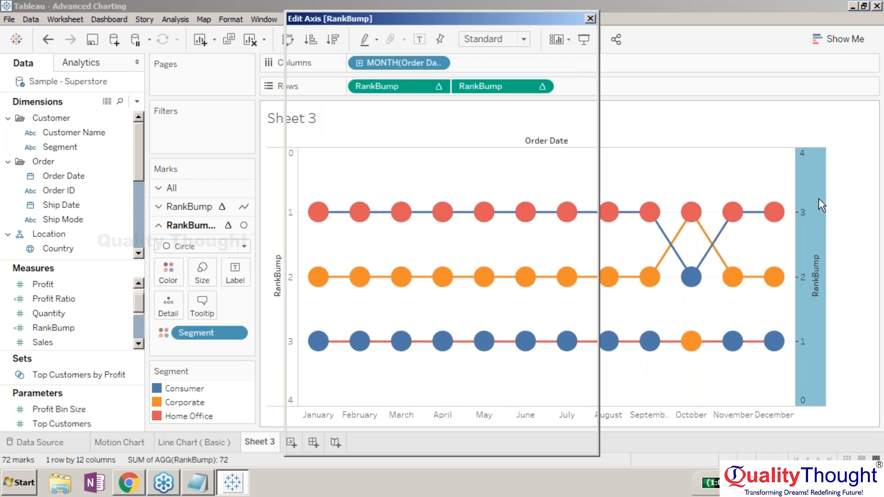
click(311, 261)
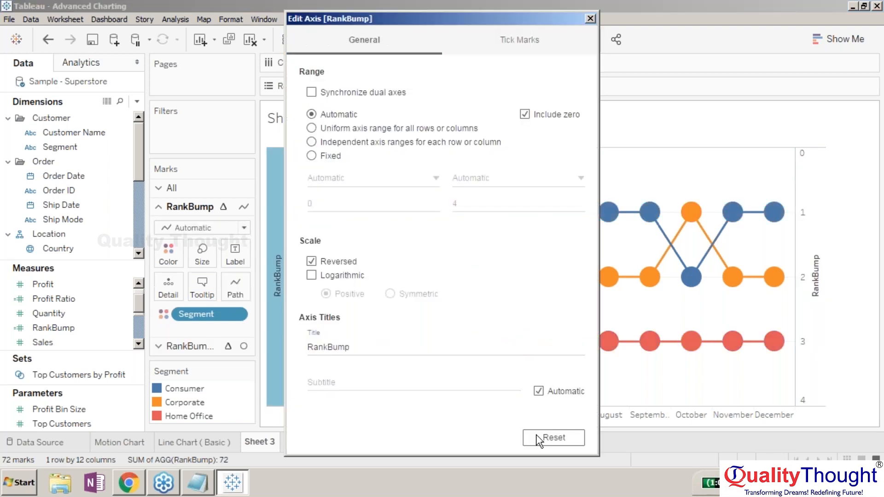
click(589, 19)
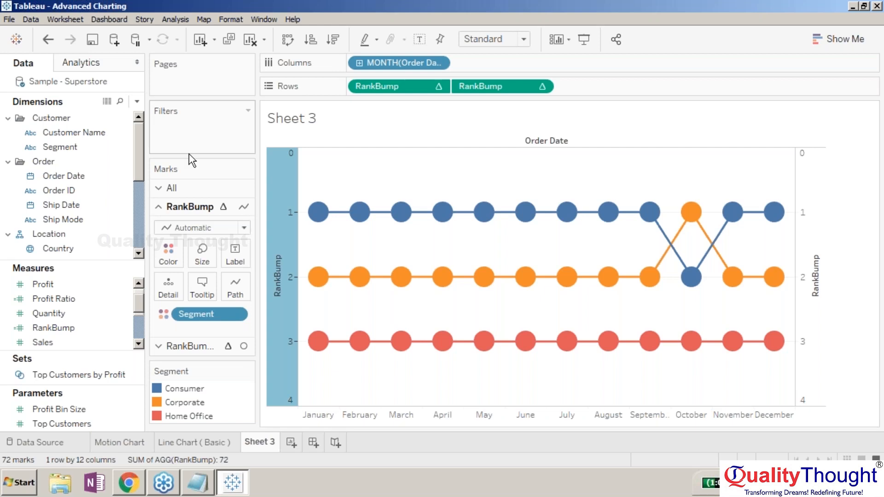
Label the first RankBump's line marks with Sales and hide the Segment color legend card.
click(50, 347)
scroll(51, 346, down, 1)
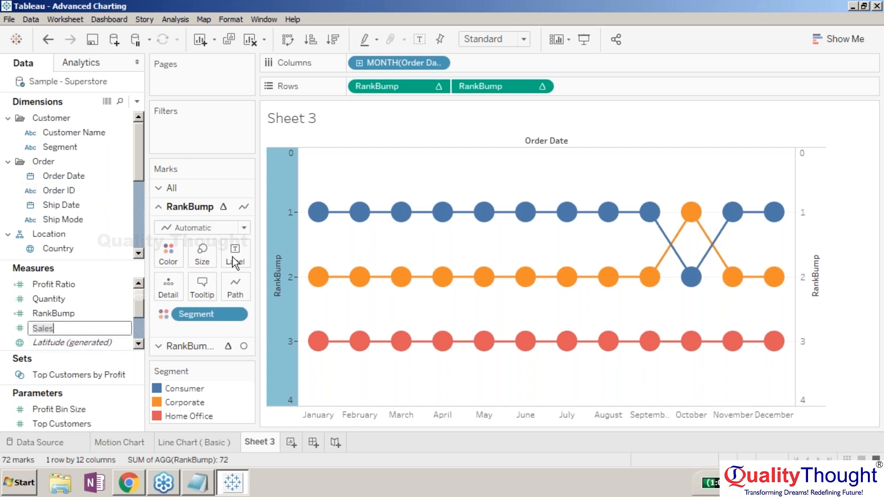
click(73, 314)
ctrl+click(82, 327)
drag(82, 327, 235, 254)
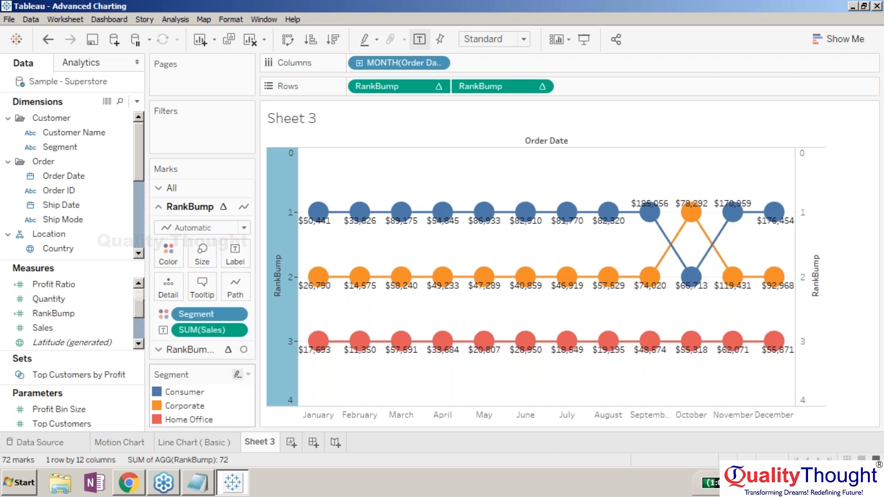
click(248, 374)
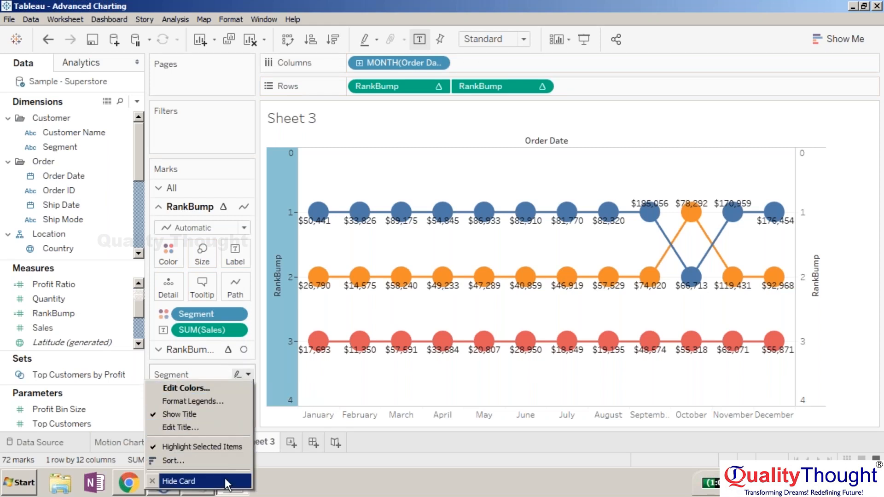
click(226, 481)
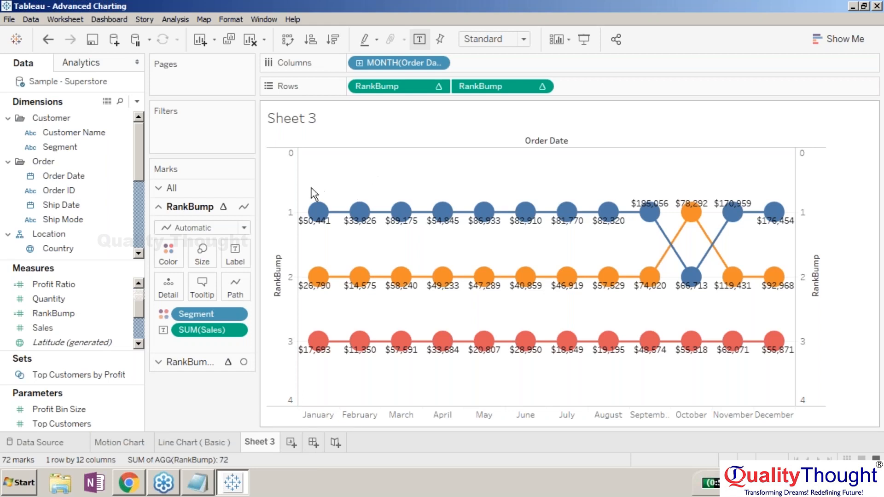
Apply the Percent of Total quick table calculation to the SUM(Sales) label.
mouse_move(317, 211)
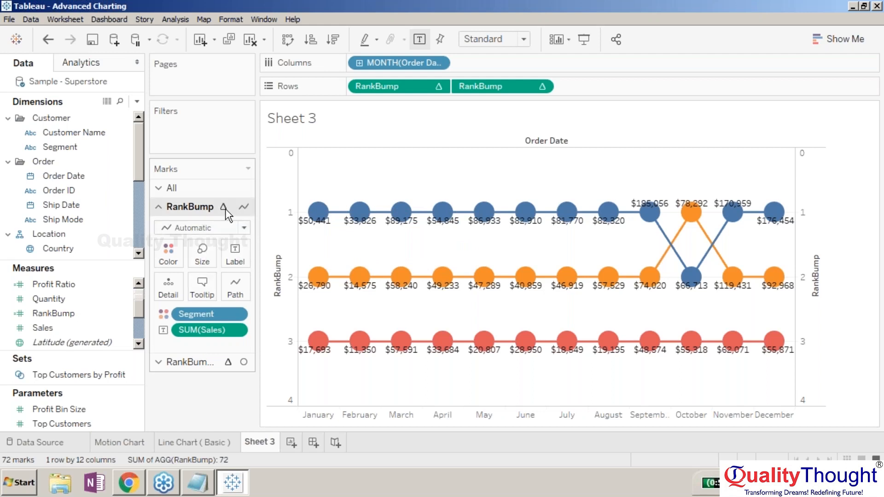
click(235, 330)
mouse_move(228, 469)
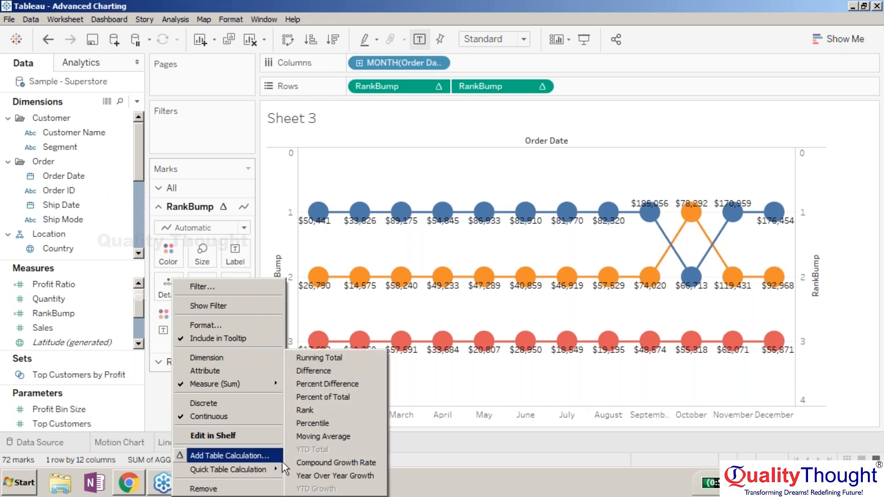
click(321, 398)
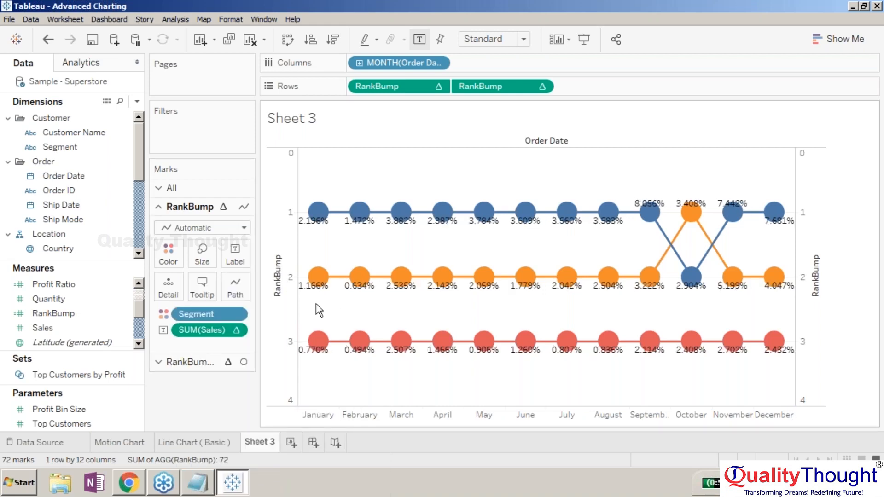
mouse_move(321, 278)
mouse_move(733, 202)
mouse_move(661, 213)
mouse_move(312, 369)
Rename the Sheet 3 worksheet as Bump Chart.
right_click(256, 446)
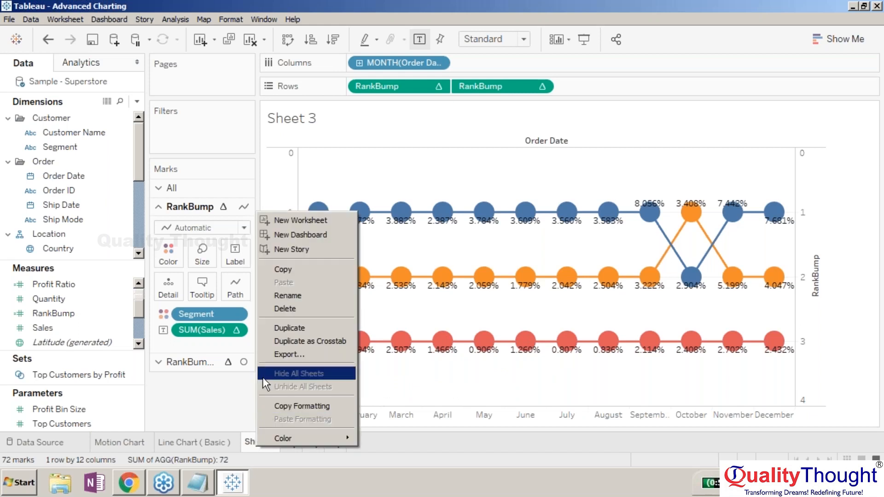
click(288, 298)
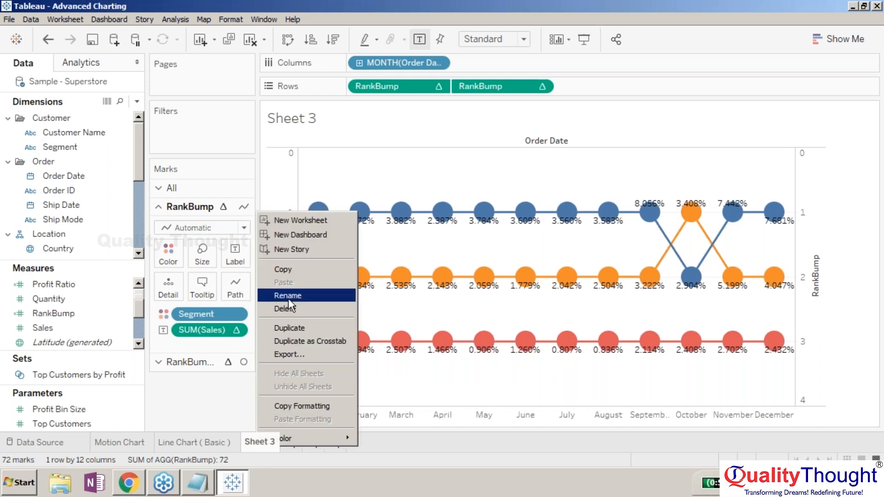
text(Bump Chart)
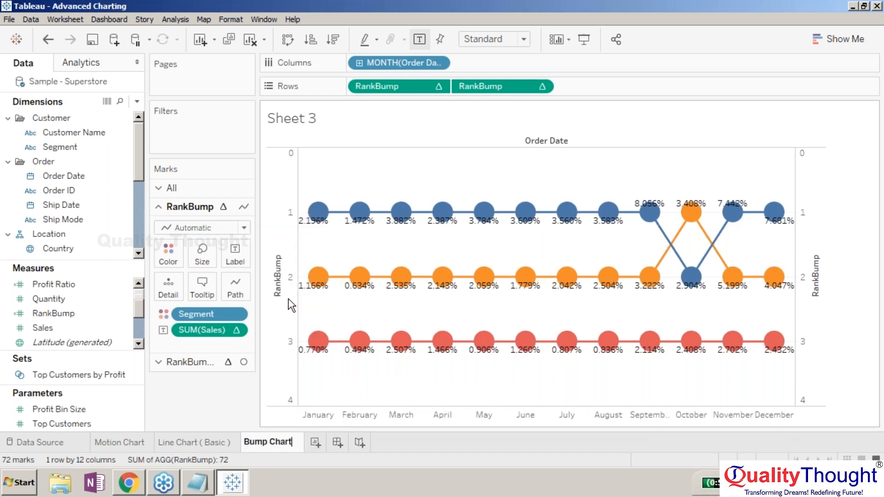
key(Return)
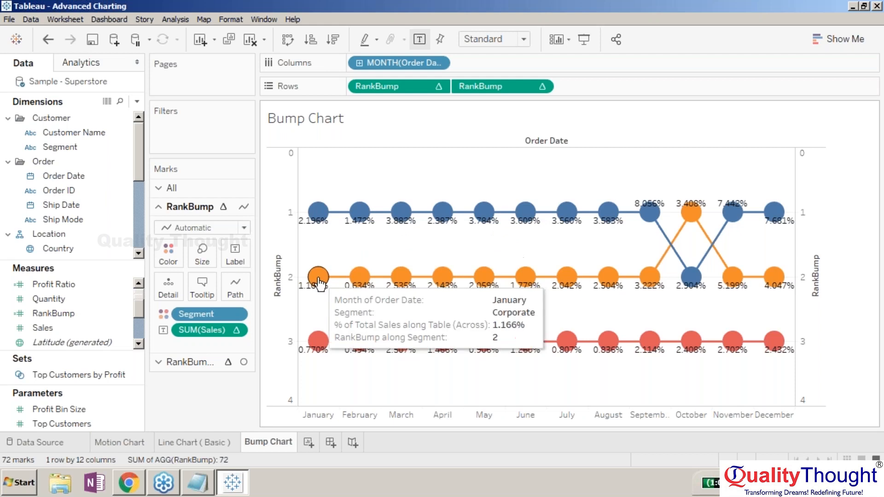
Show the Segment filter for the bump chart and move its card directly below the Marks card.
mouse_move(320, 348)
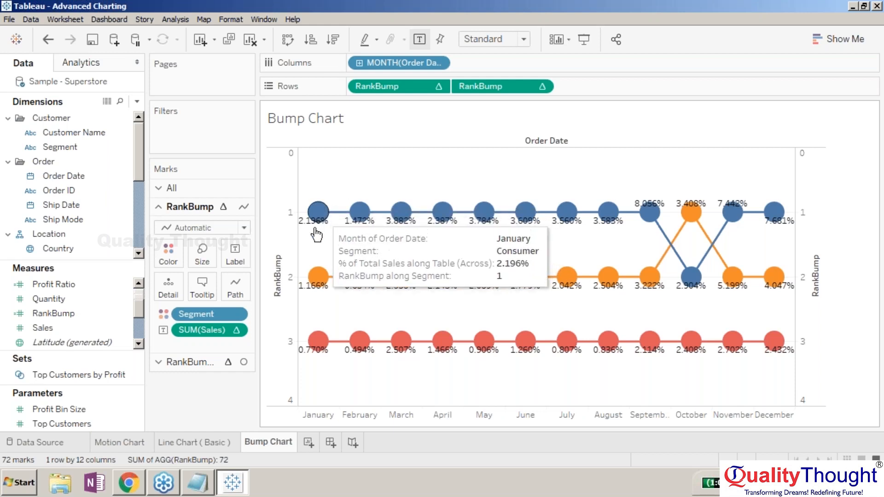
click(234, 317)
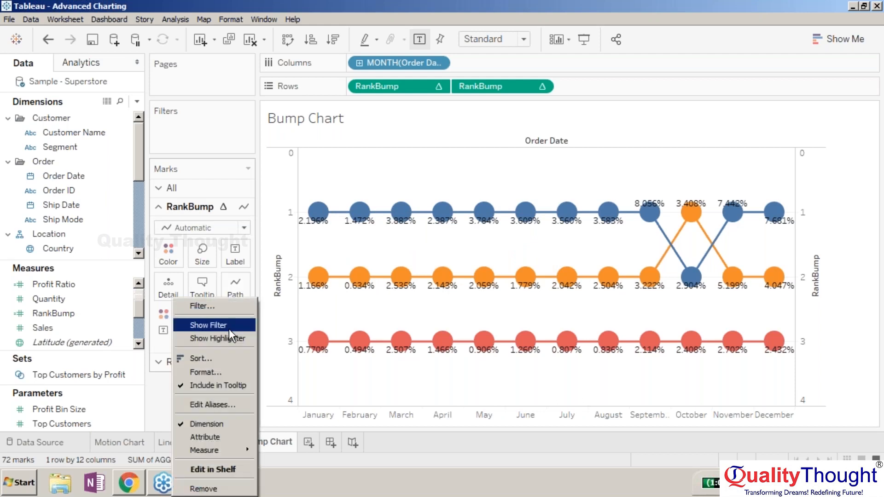
click(228, 329)
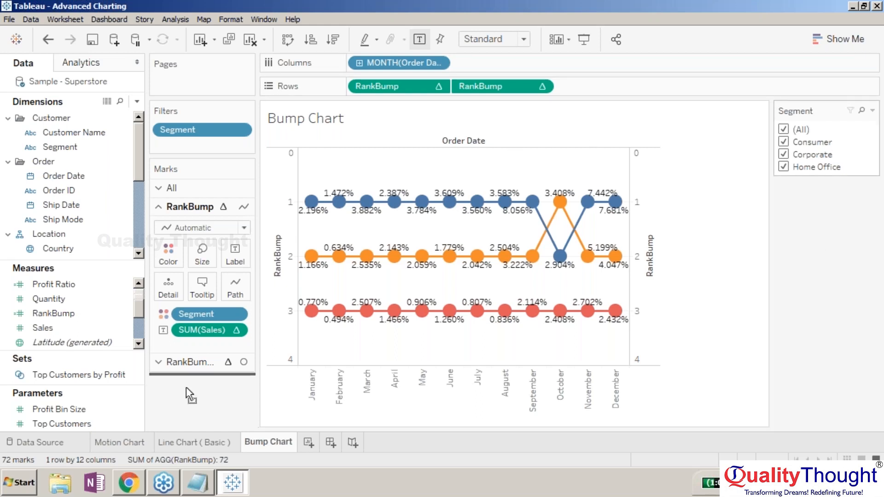
drag(186, 386, 186, 387)
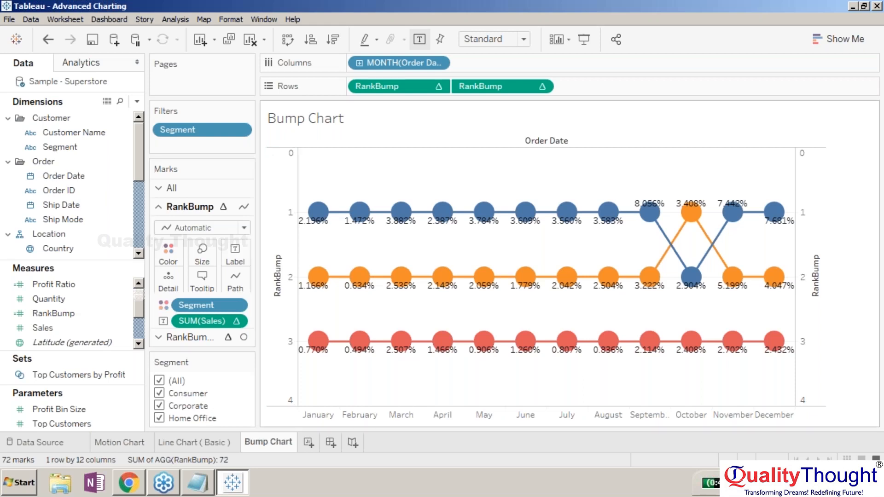
click(872, 241)
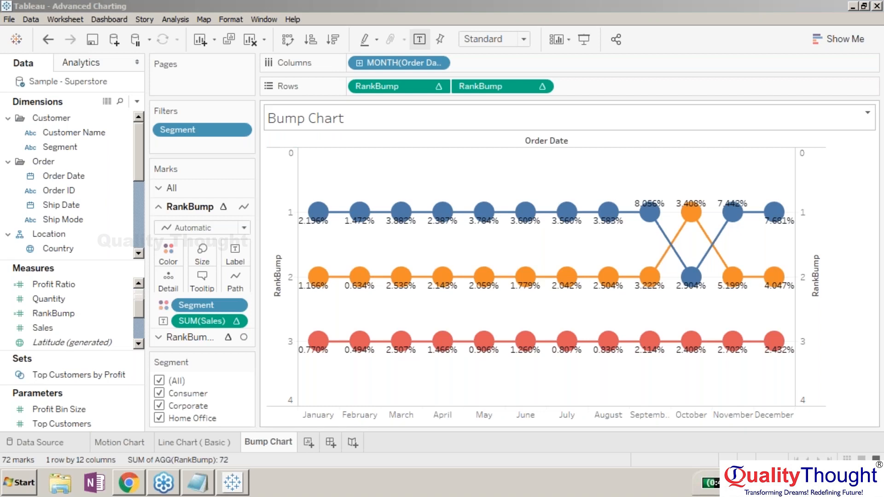
drag(510, 168, 430, 172)
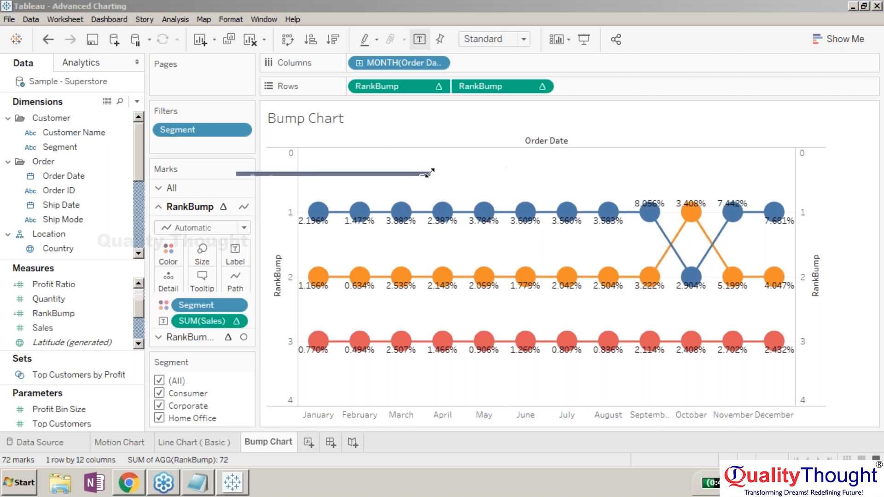
mouse_move(502, 220)
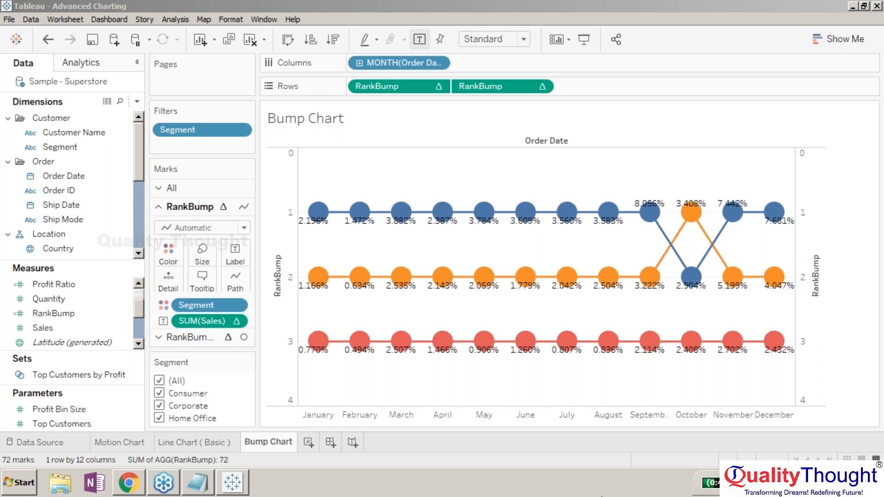
mouse_move(484, 278)
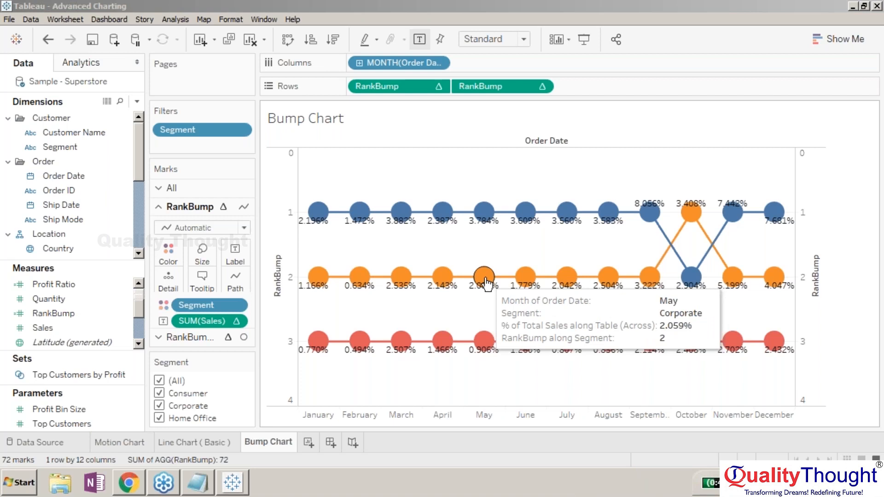
mouse_move(686, 213)
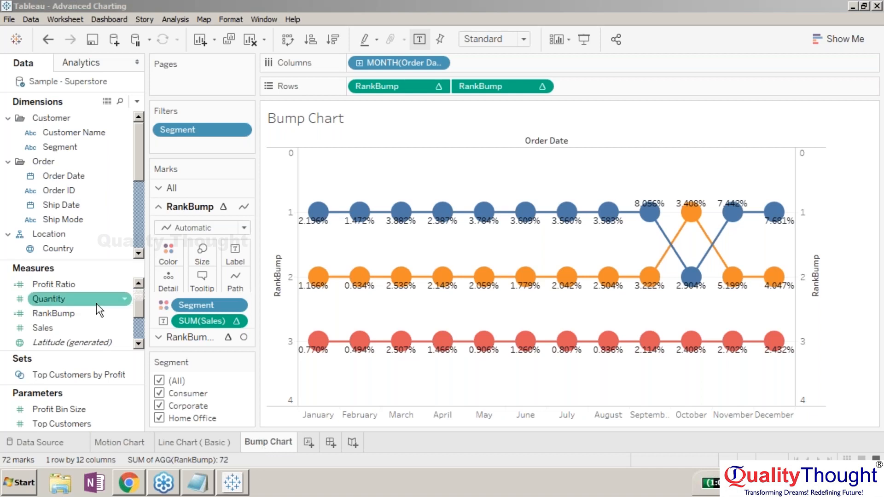
click(468, 7)
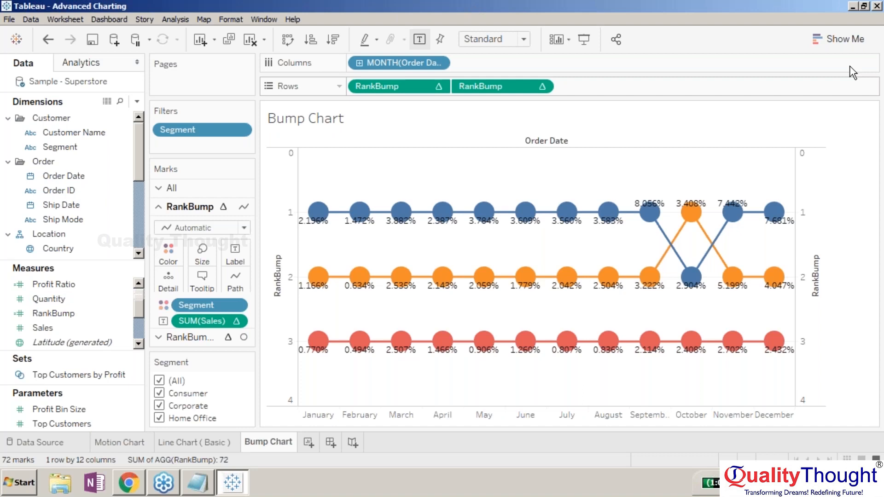
click(869, 48)
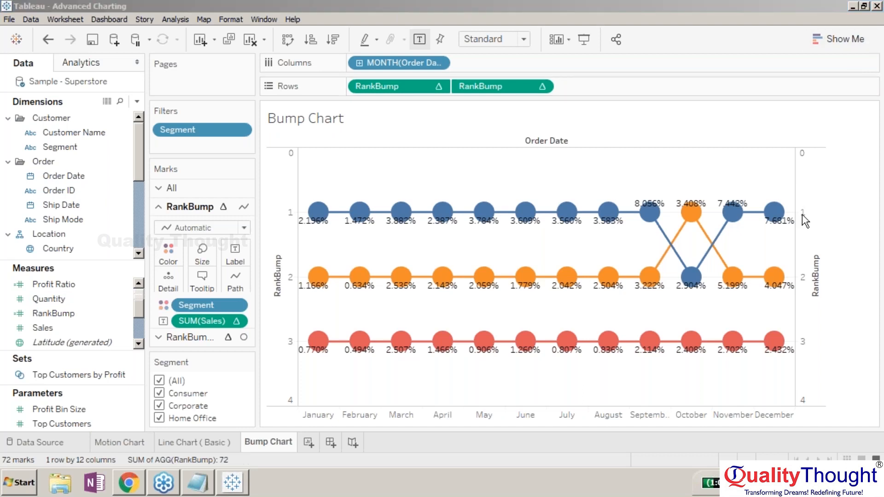